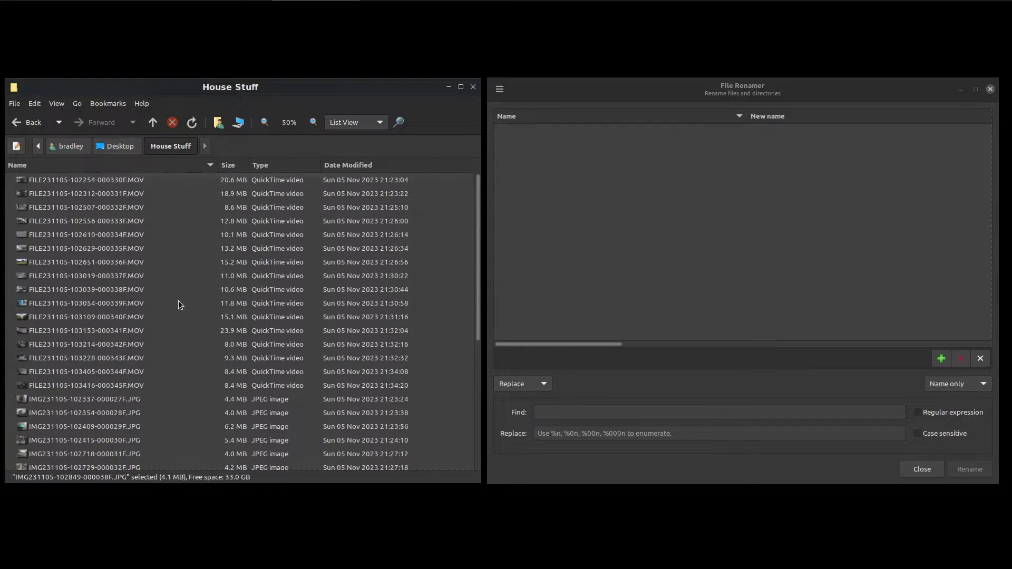
Step: Look through the MOV videos and JPG images in the House Stuff folder
{"action": "left_click", "coordinate": [51, 180]}
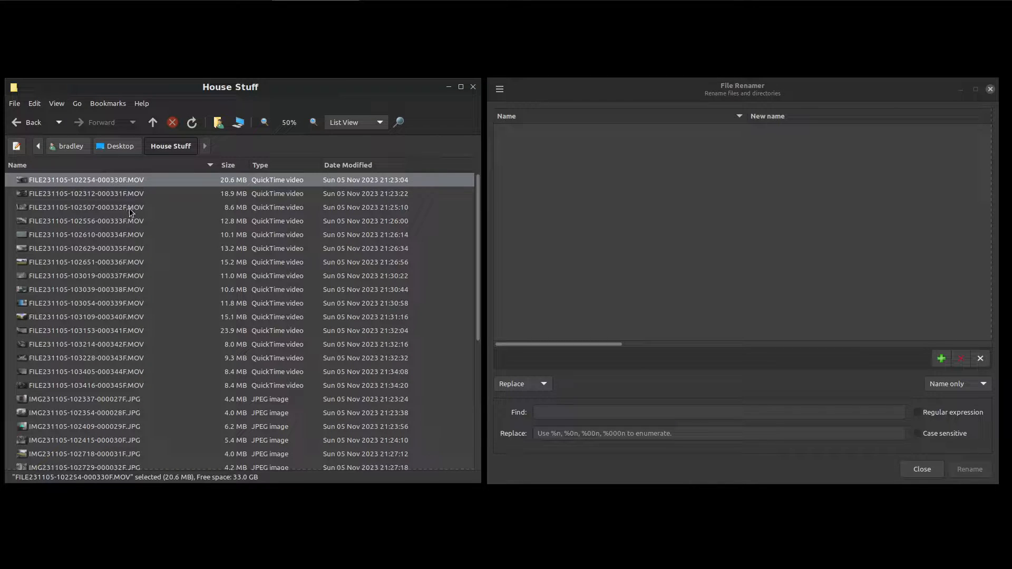
{"action": "left_click", "coordinate": [130, 384]}
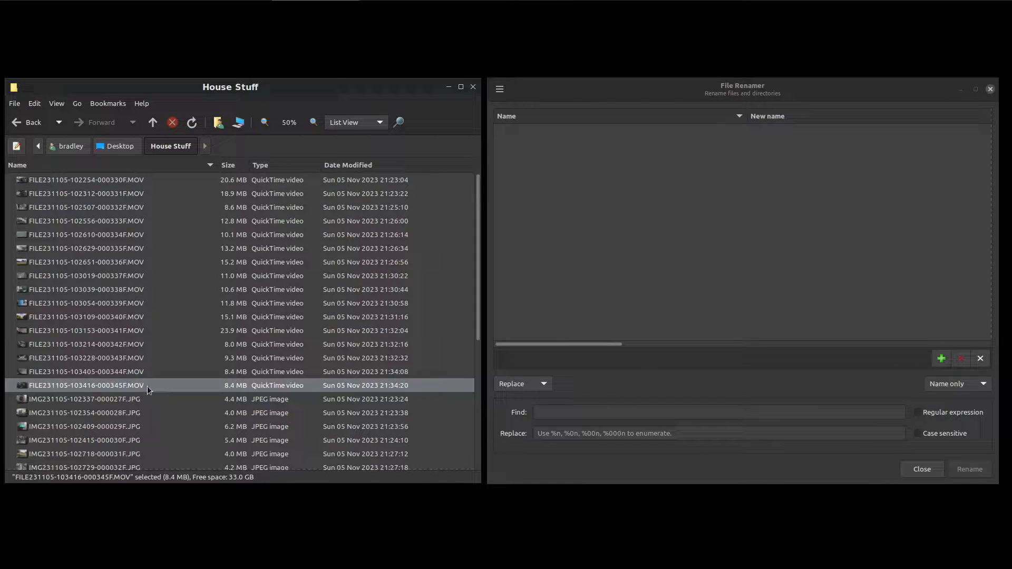
{"action": "left_click", "coordinate": [142, 399]}
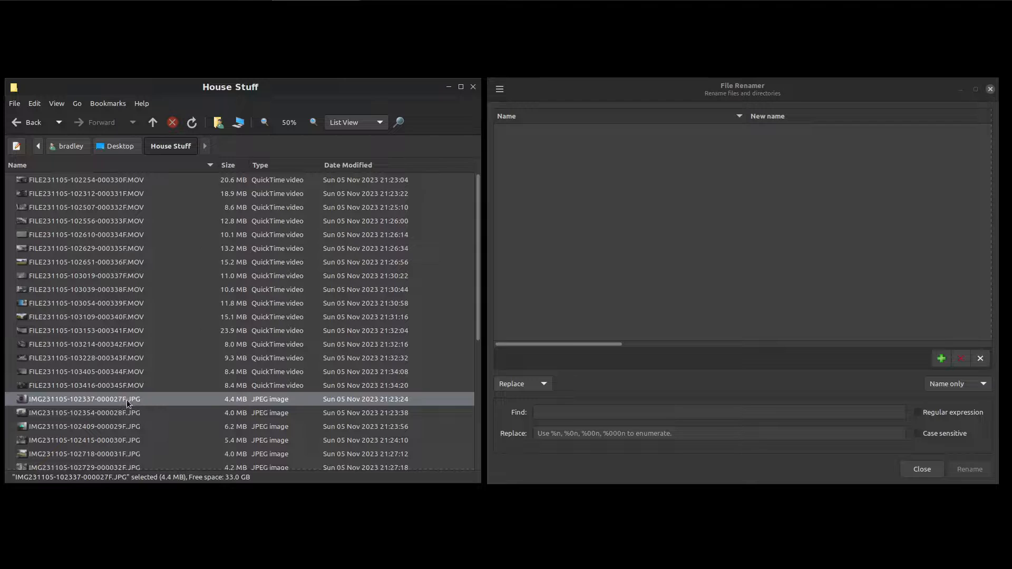
{"action": "scroll", "coordinate": [147, 411], "scroll_direction": "down", "scroll_amount": 6}
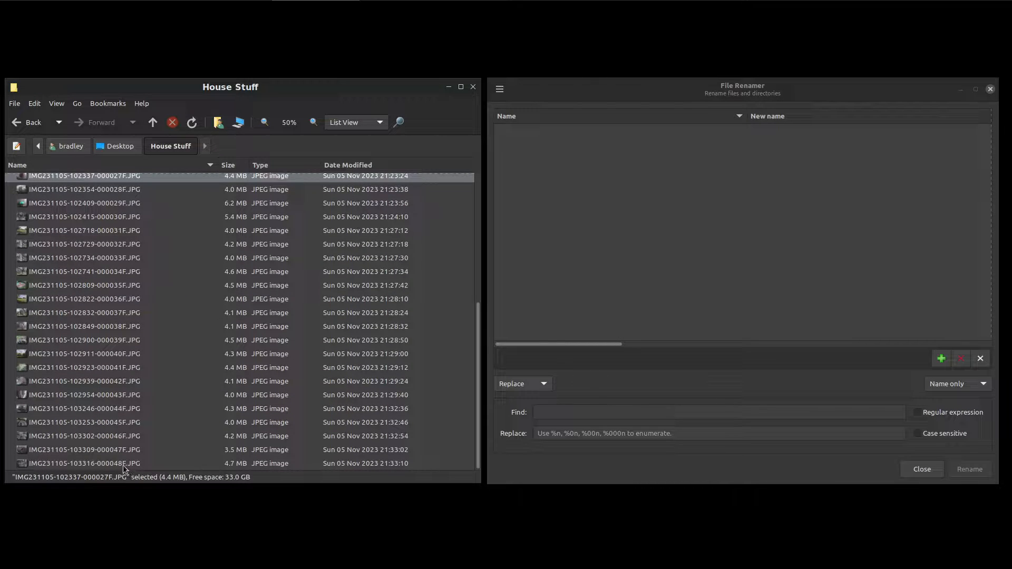
{"action": "scroll", "coordinate": [160, 360], "scroll_direction": "up", "scroll_amount": 6}
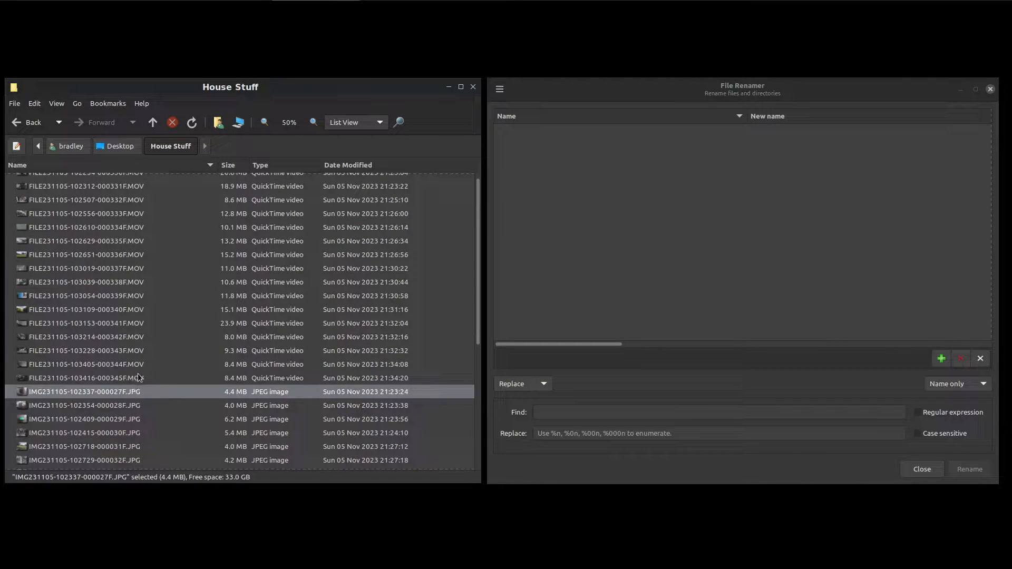
{"action": "scroll", "coordinate": [146, 376], "scroll_direction": "up", "scroll_amount": 1}
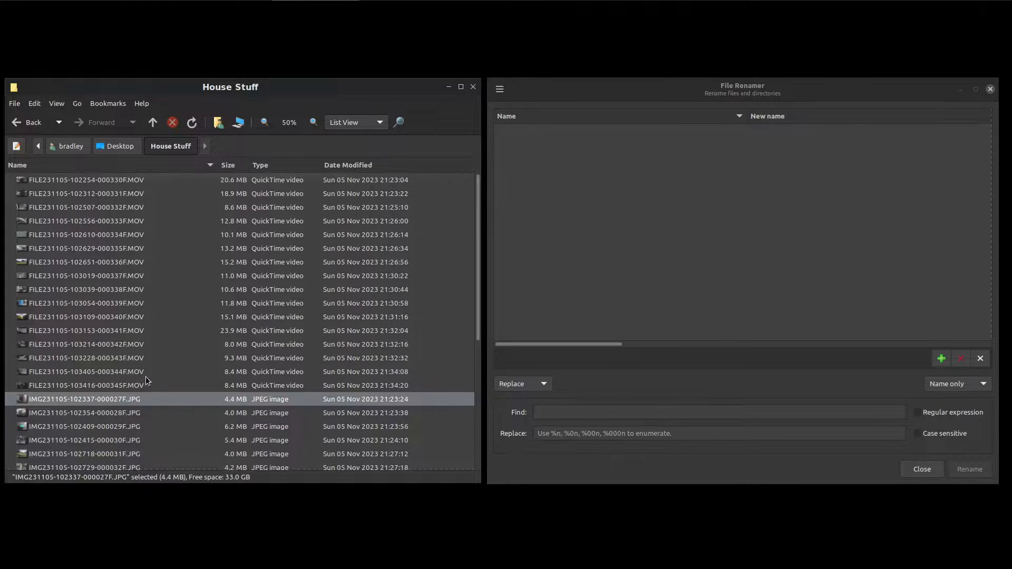
{"action": "left_click", "coordinate": [139, 182]}
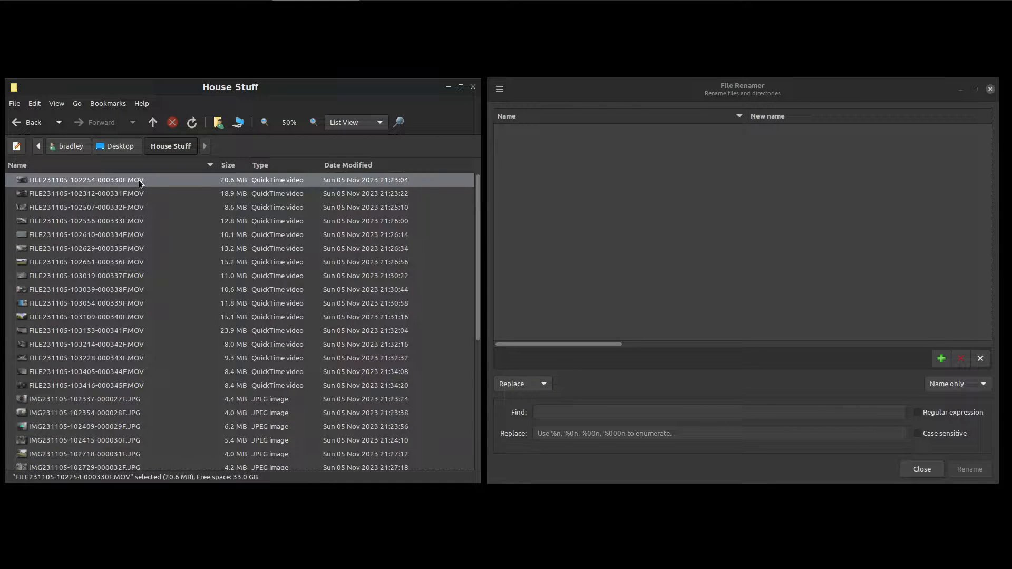
{"action": "right_click", "coordinate": [140, 183]}
{"action": "left_click", "coordinate": [168, 264]}
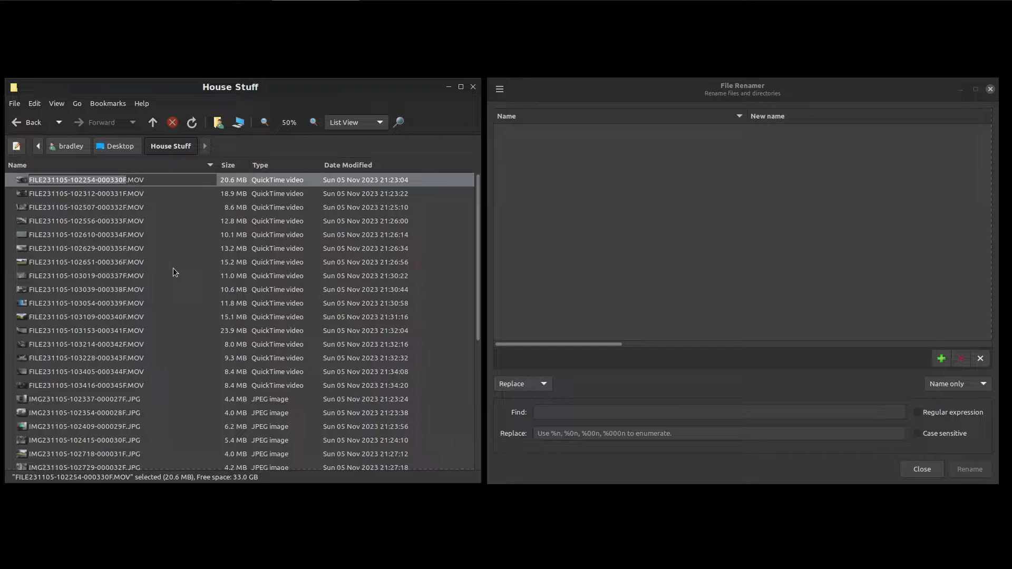
{"action": "left_click", "coordinate": [172, 268]}
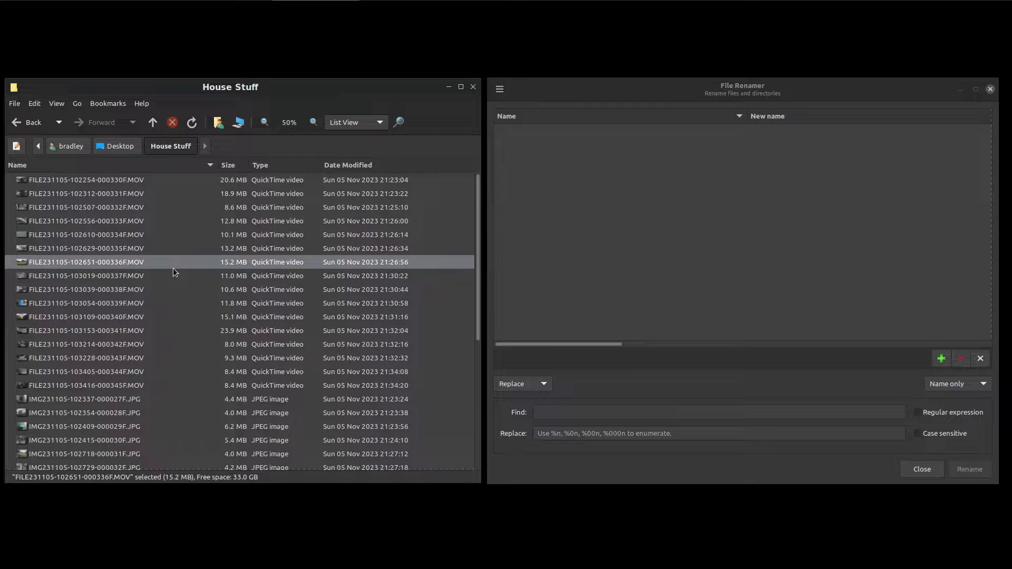
{"action": "left_click", "coordinate": [148, 182]}
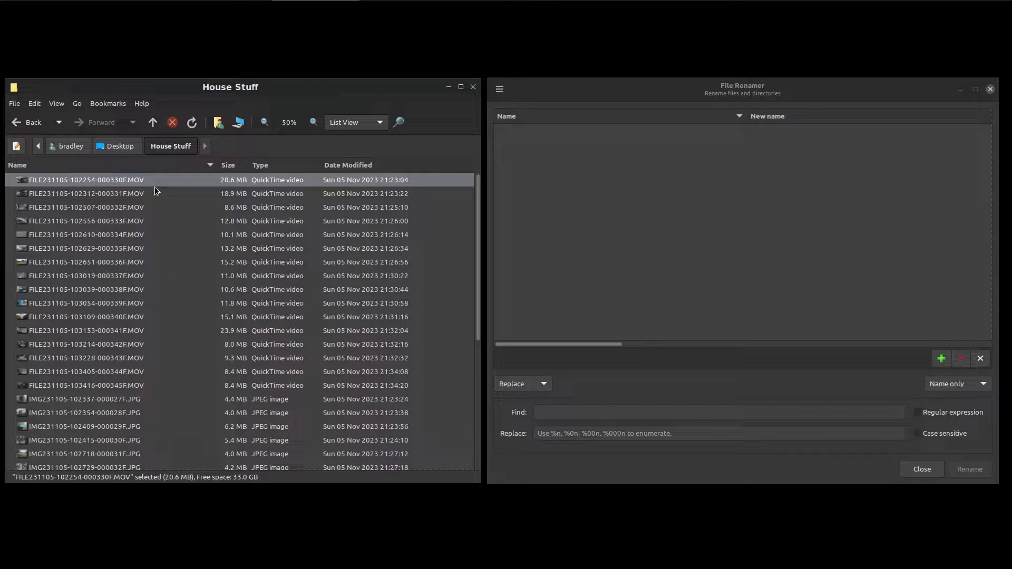
{"action": "left_click", "coordinate": [138, 385], "text": "shift"}
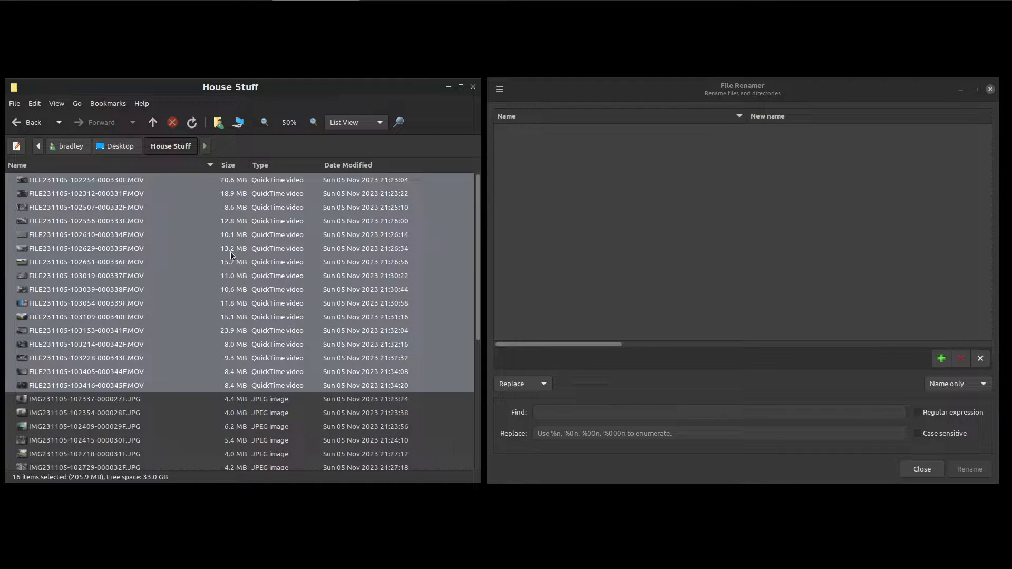
{"action": "left_click", "coordinate": [166, 182]}
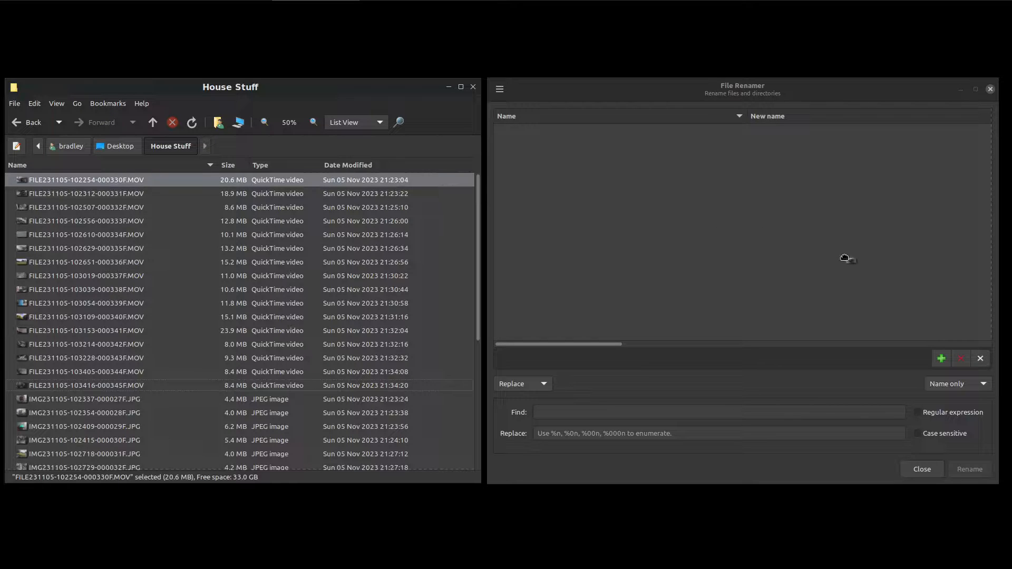
Step: Add all the FILE231105 MOV videos from the House Stuff folder to the File Renamer list
{"action": "left_click", "coordinate": [938, 363]}
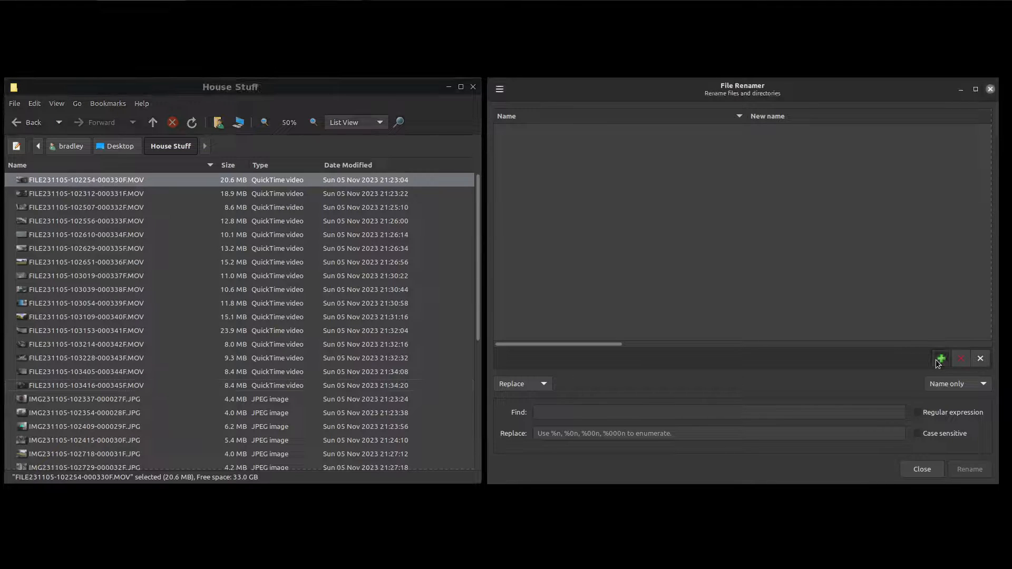
{"action": "left_click", "coordinate": [938, 363]}
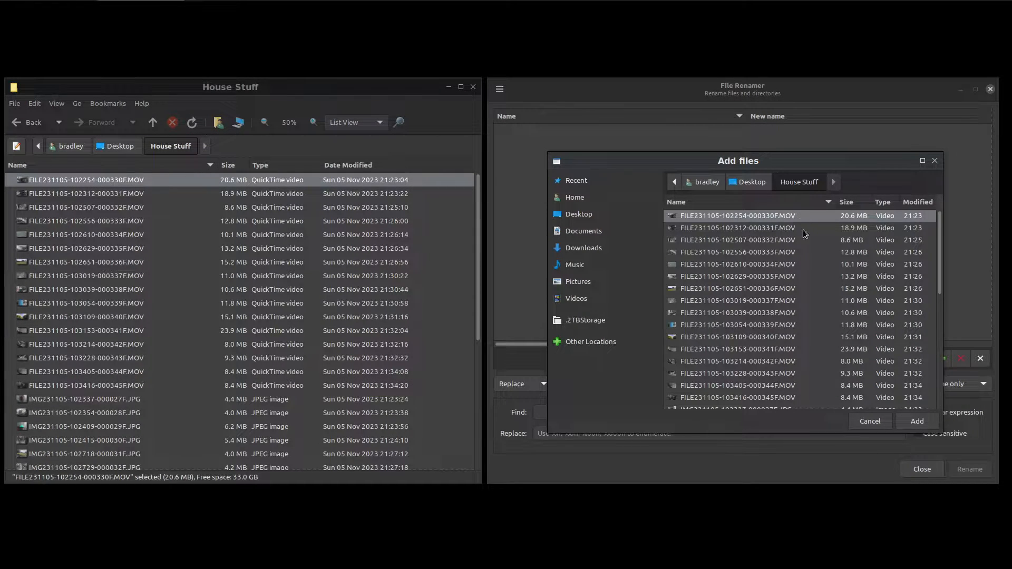
{"action": "scroll", "coordinate": [802, 229], "scroll_direction": "down", "scroll_amount": 3}
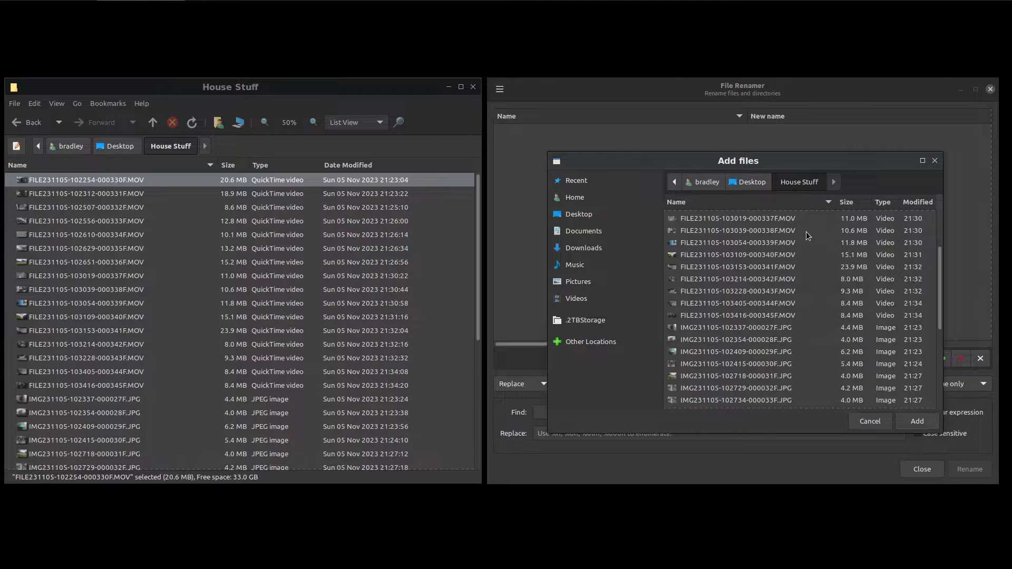
{"action": "left_click", "coordinate": [790, 318], "text": "shift"}
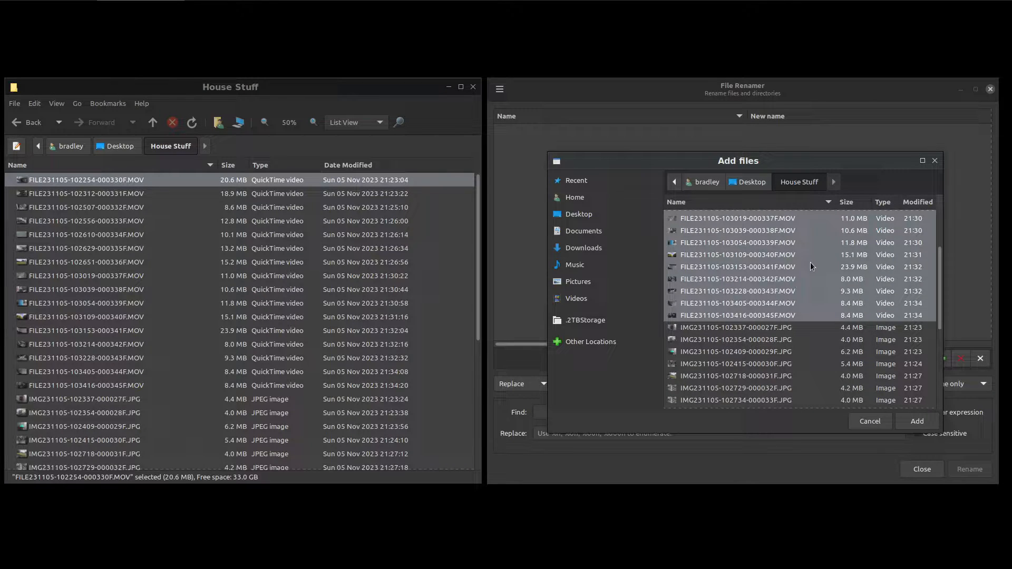
{"action": "left_click", "coordinate": [905, 422]}
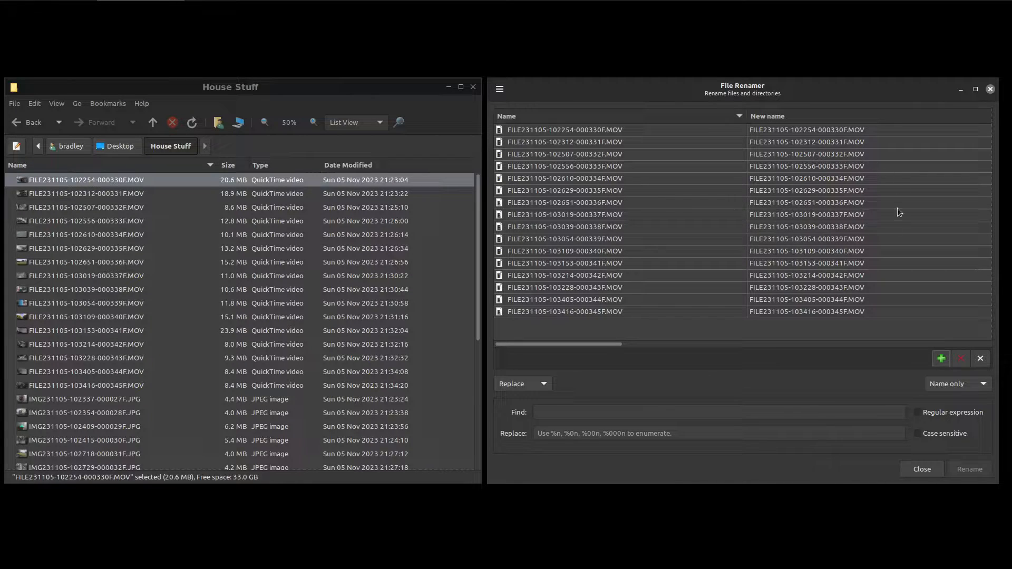
Step: Set the renaming operation to Replace and its scope to Name only
{"action": "left_click", "coordinate": [670, 413]}
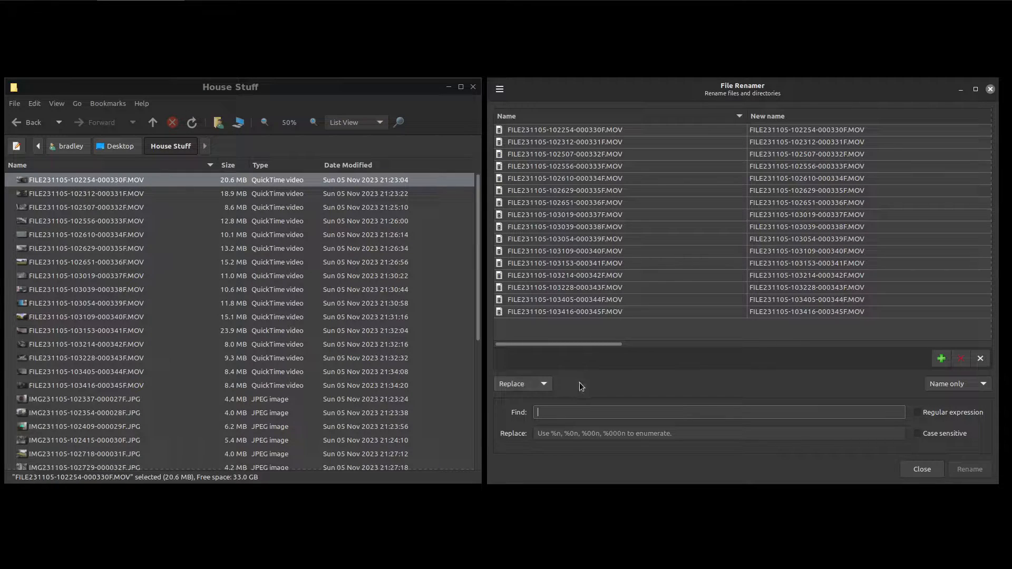
{"action": "left_click", "coordinate": [546, 383]}
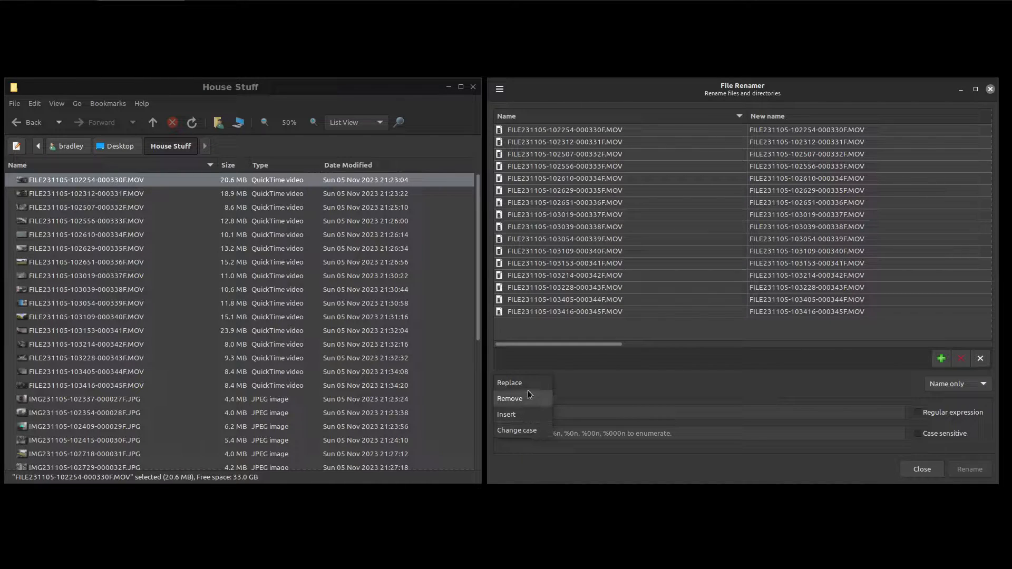
{"action": "left_click", "coordinate": [532, 382]}
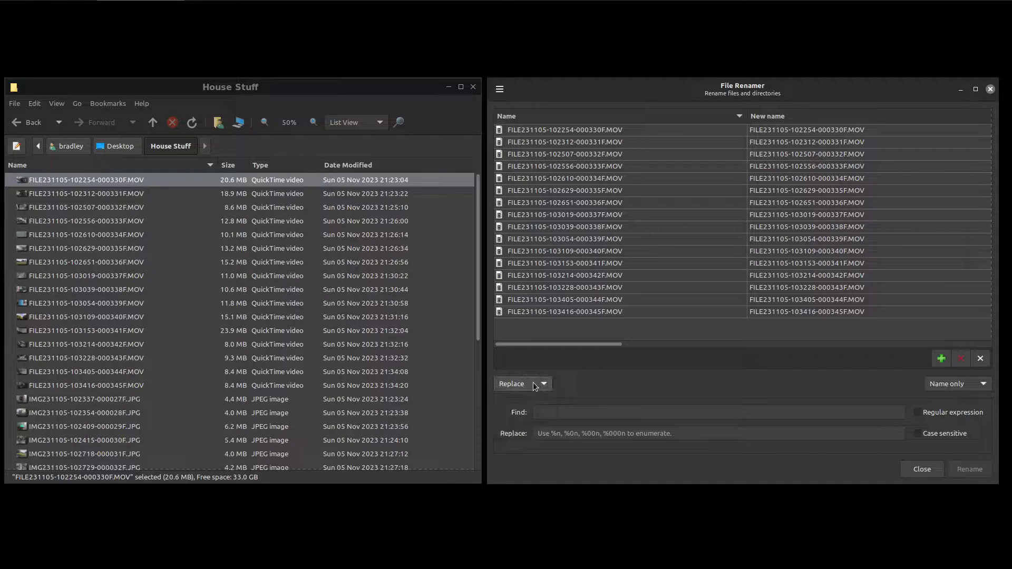
{"action": "left_click", "coordinate": [968, 389]}
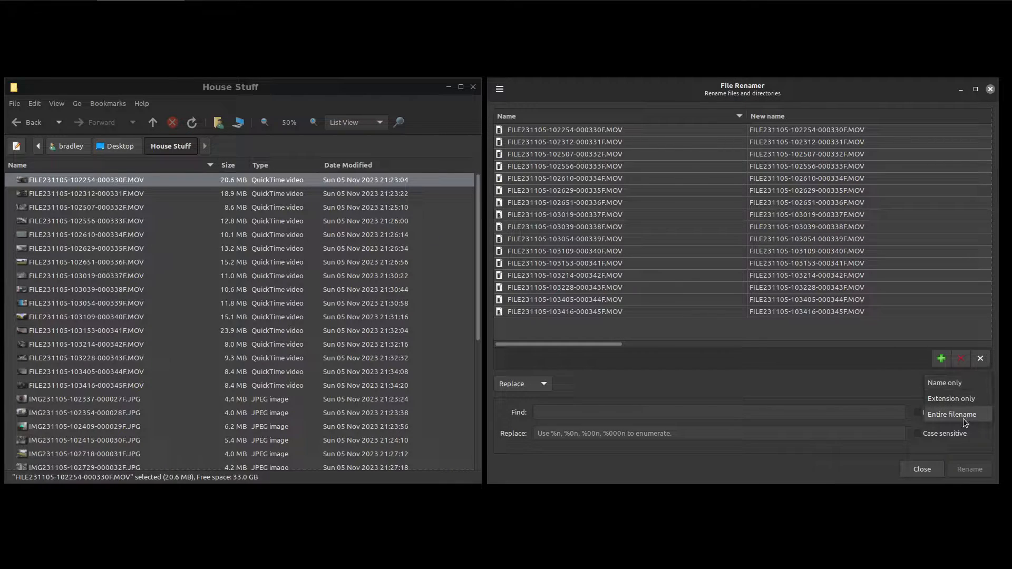
{"action": "left_click", "coordinate": [973, 381]}
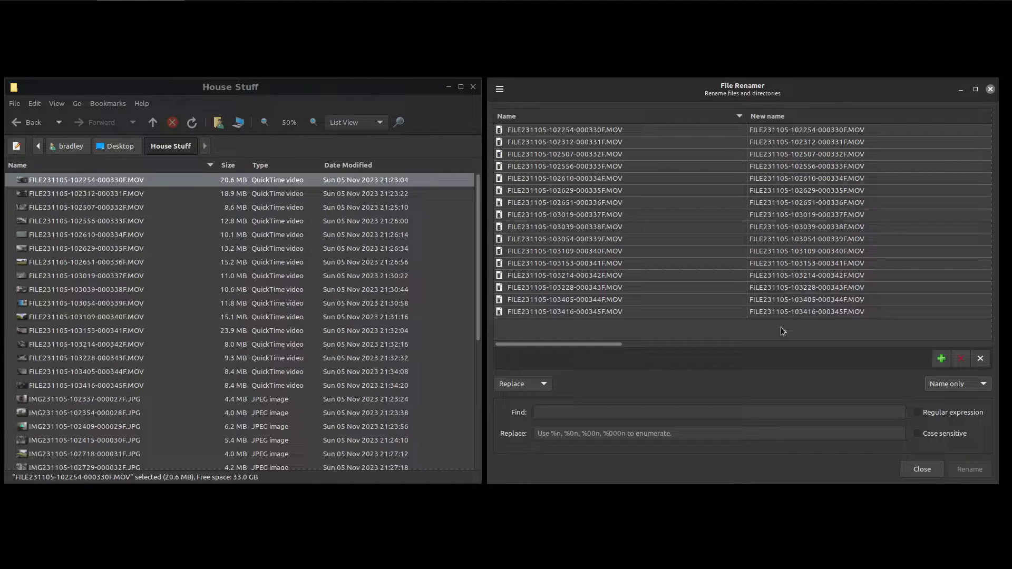
Step: Rename the listed MOV videos by finding "*" and replacing it with "%0n house stuff"
{"action": "left_click", "coordinate": [549, 412]}
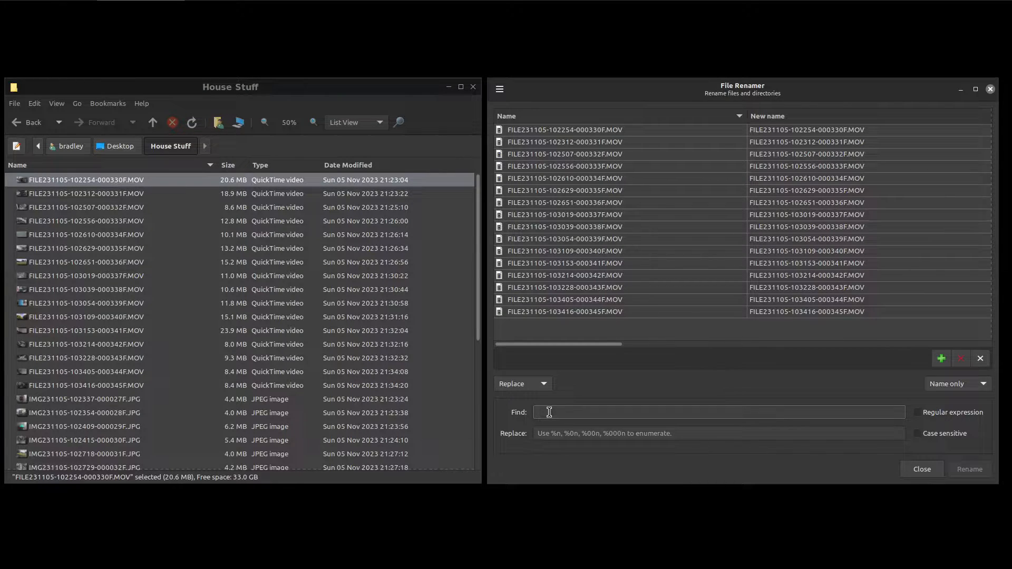
{"action": "type", "text": "*"}
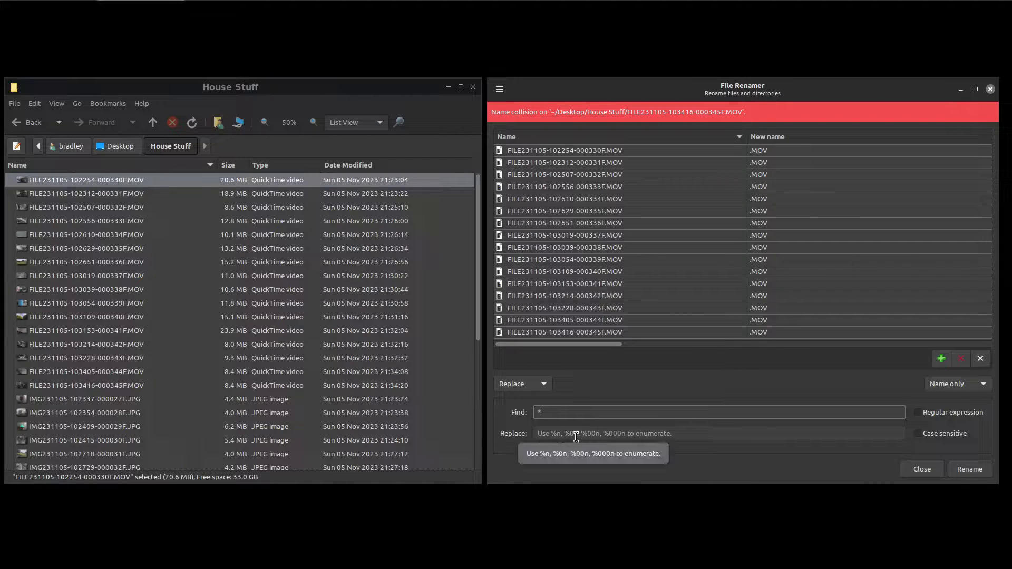
{"action": "left_click", "coordinate": [559, 434]}
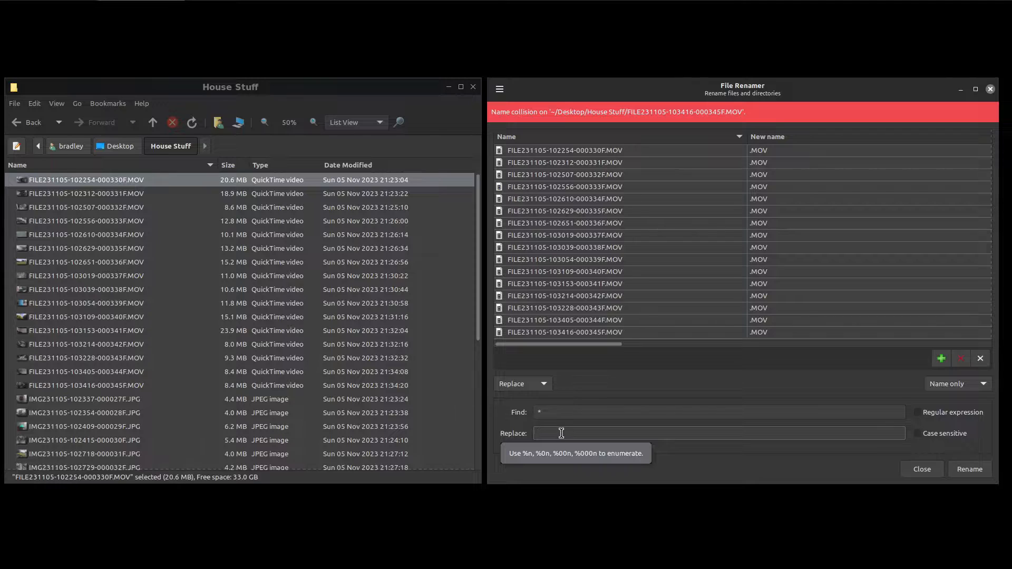
{"action": "type", "text": "%"}
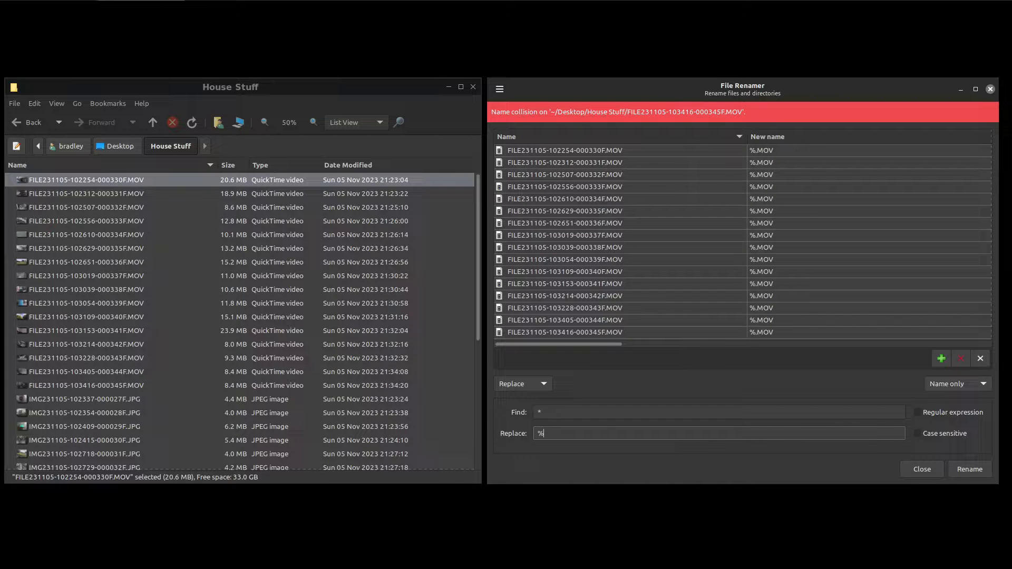
{"action": "type", "text": "0"}
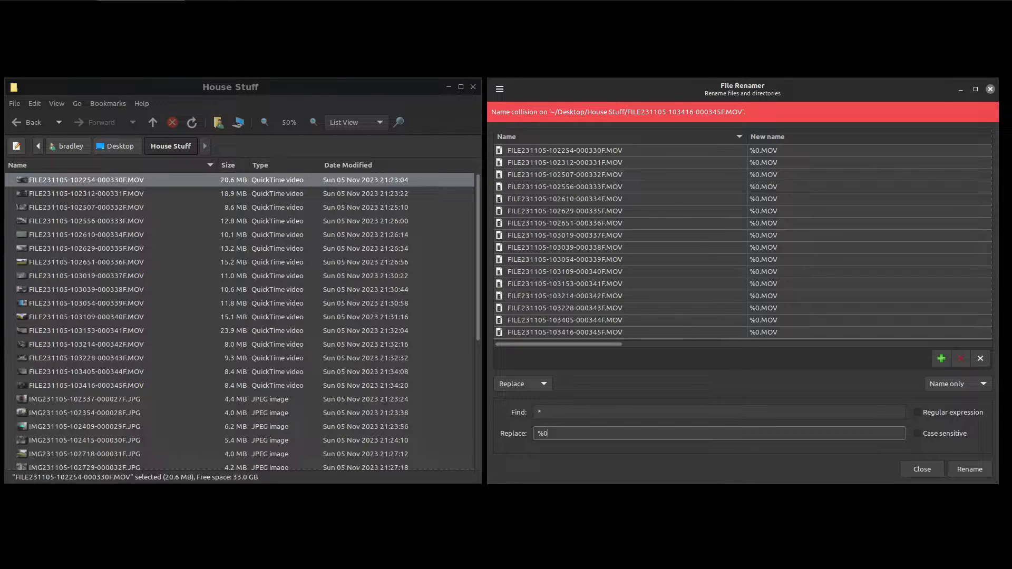
{"action": "type", "text": "n"}
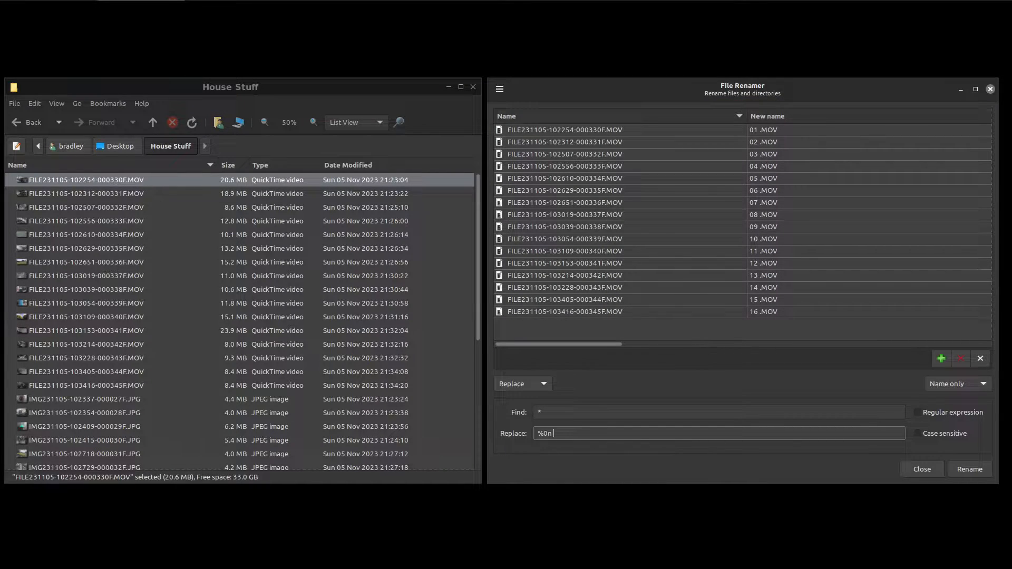
{"action": "type", "text": "house"}
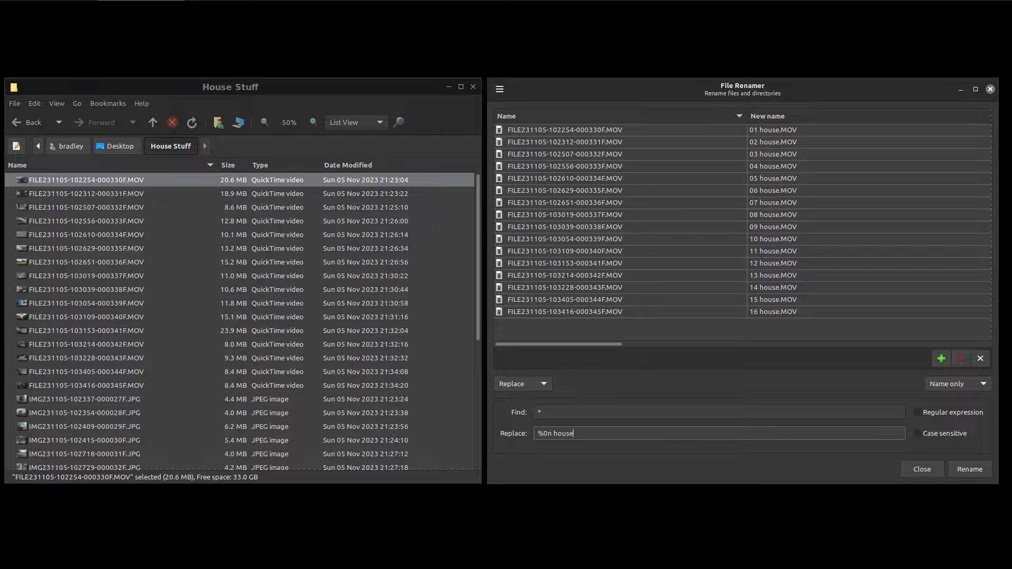
{"action": "type", "text": " stuff"}
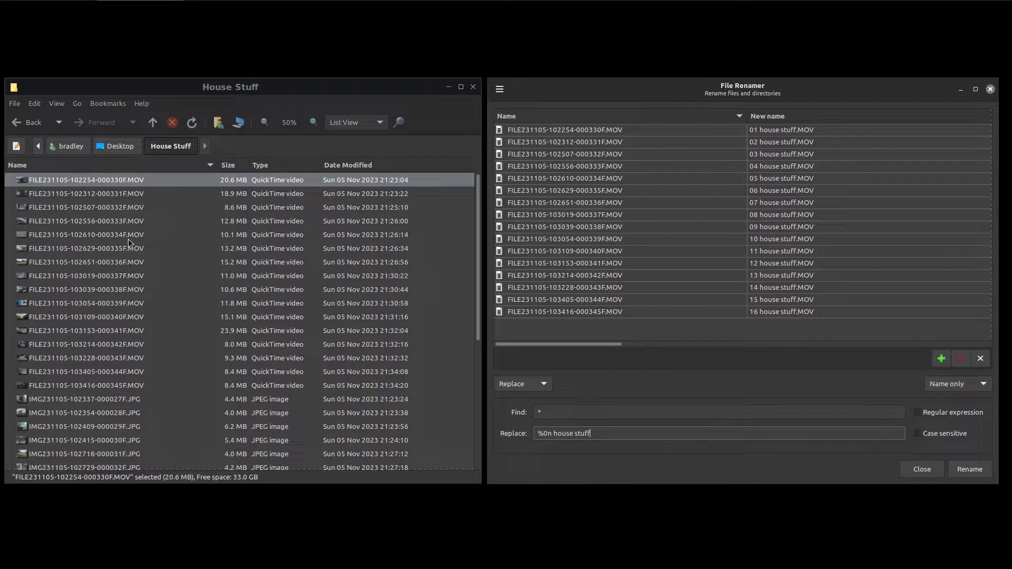
{"action": "left_click", "coordinate": [956, 473]}
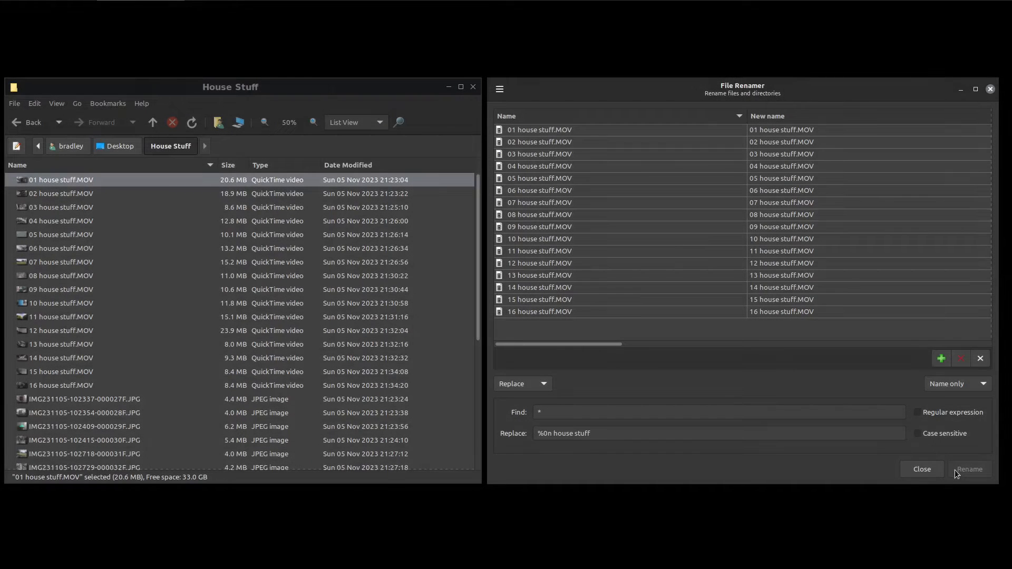
Step: Replace the listed videos with all the IMG231105 JPG images from House Stuff and rename them with the existing "%0n house stuff" pattern
{"action": "left_click", "coordinate": [981, 359]}
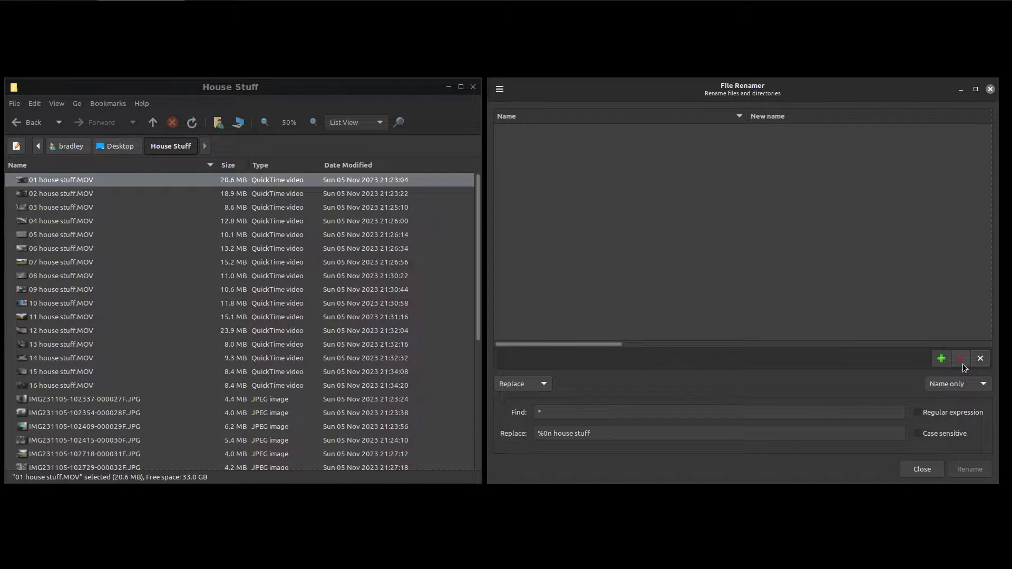
{"action": "left_click", "coordinate": [941, 360]}
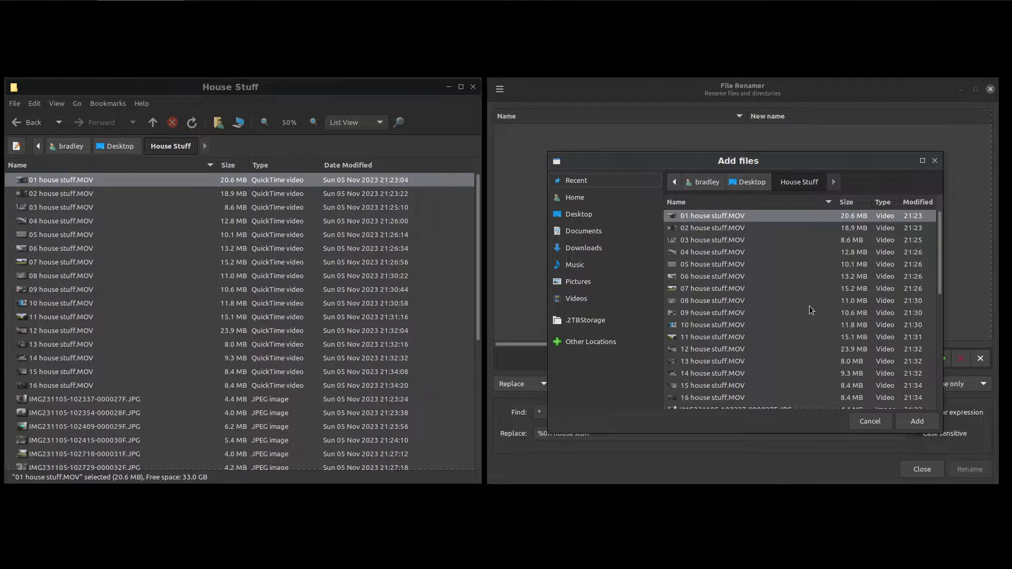
{"action": "scroll", "coordinate": [808, 306], "scroll_direction": "down", "scroll_amount": 10}
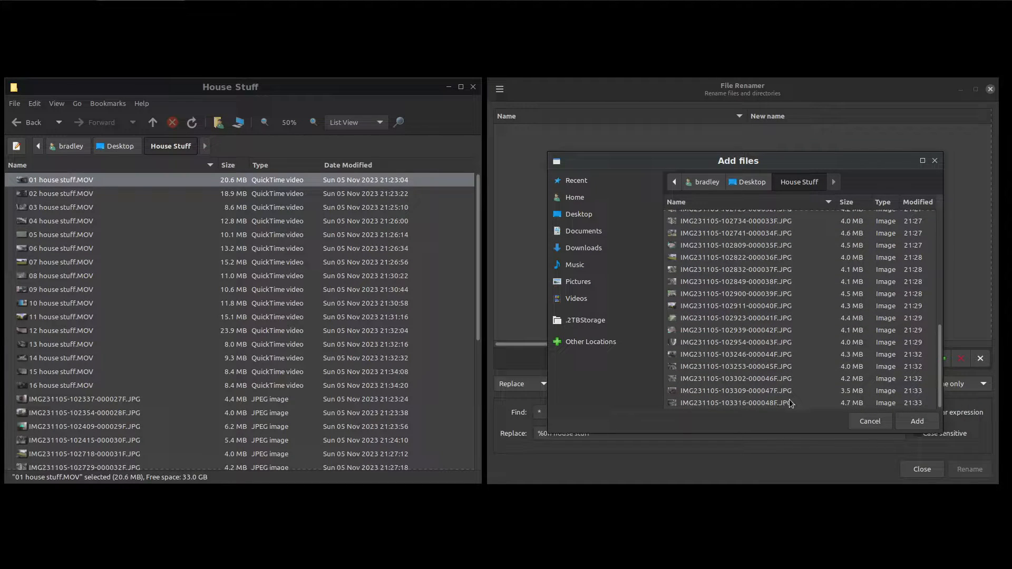
{"action": "key", "text": "ctrl+a"}
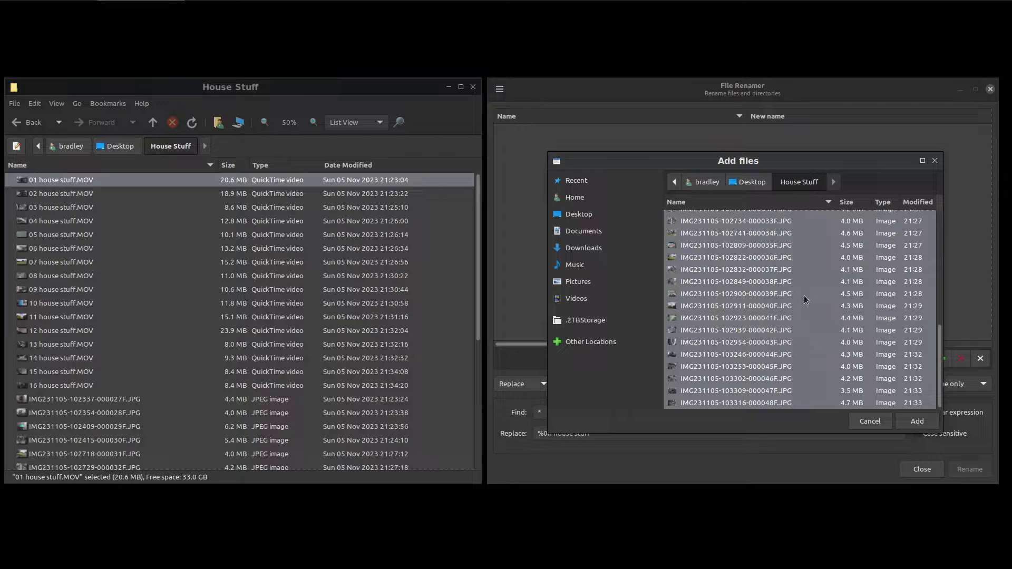
{"action": "left_click", "coordinate": [903, 422]}
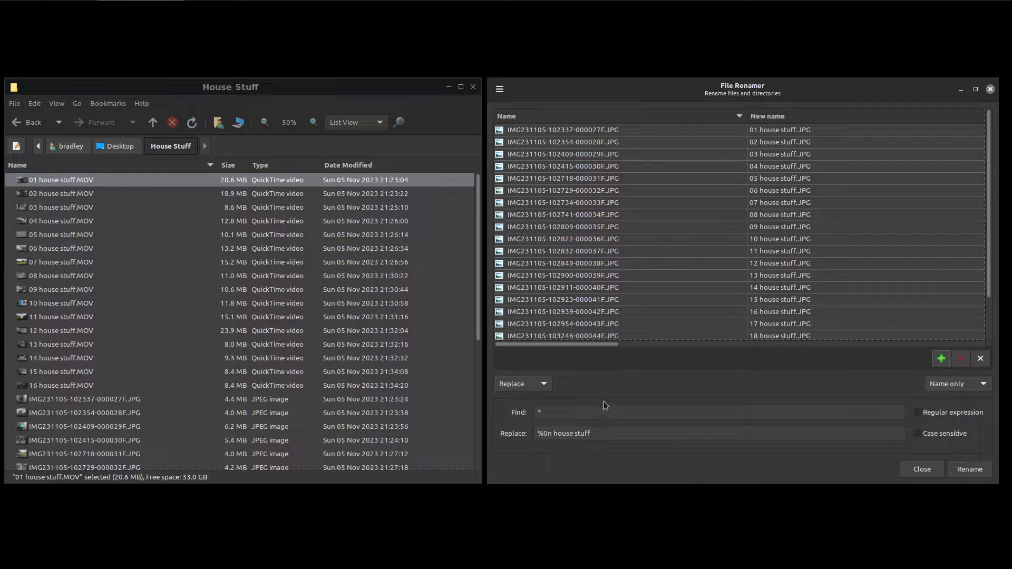
{"action": "left_click", "coordinate": [954, 469]}
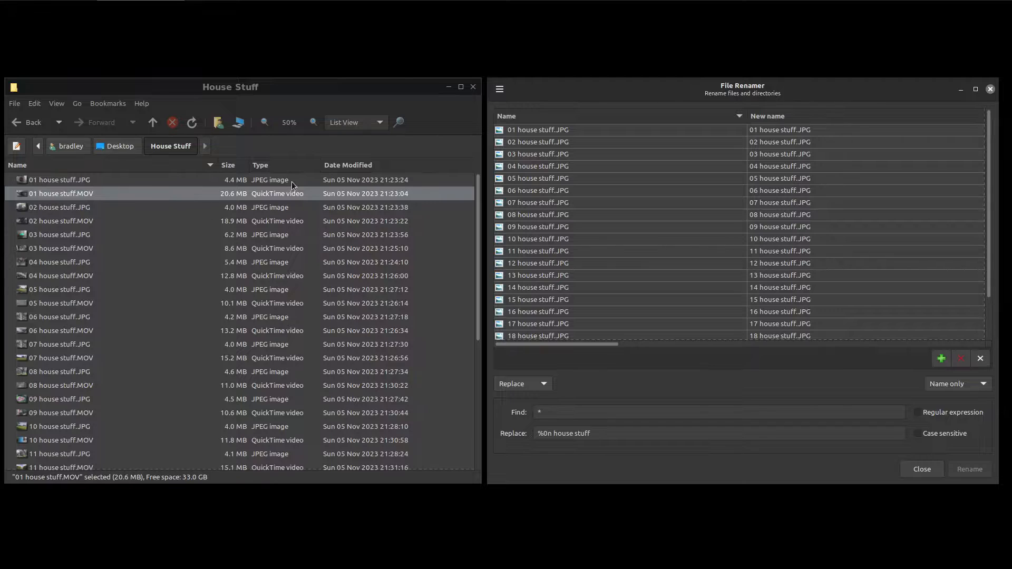
Step: Sort the House Stuff folder by type in ascending order and look through the renamed JPG and MOV files
{"action": "left_click", "coordinate": [286, 166]}
{"action": "left_click", "coordinate": [286, 166]}
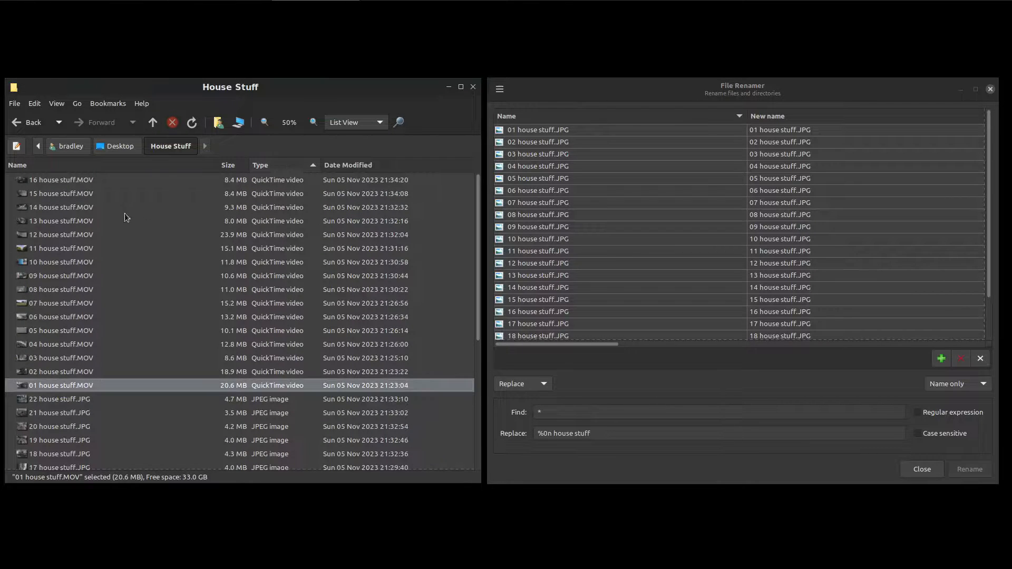
{"action": "left_click", "coordinate": [118, 166]}
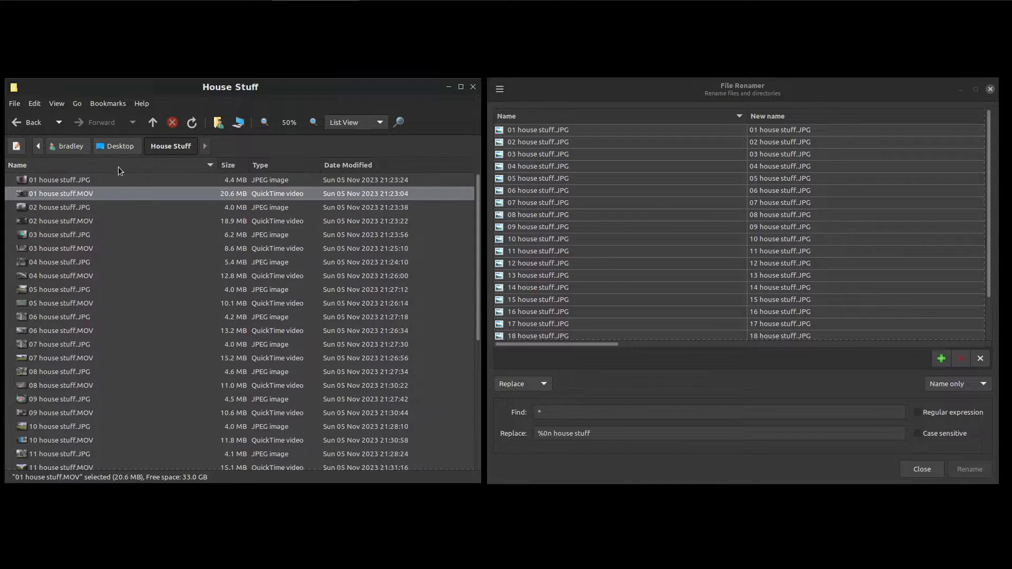
{"action": "left_click", "coordinate": [257, 165]}
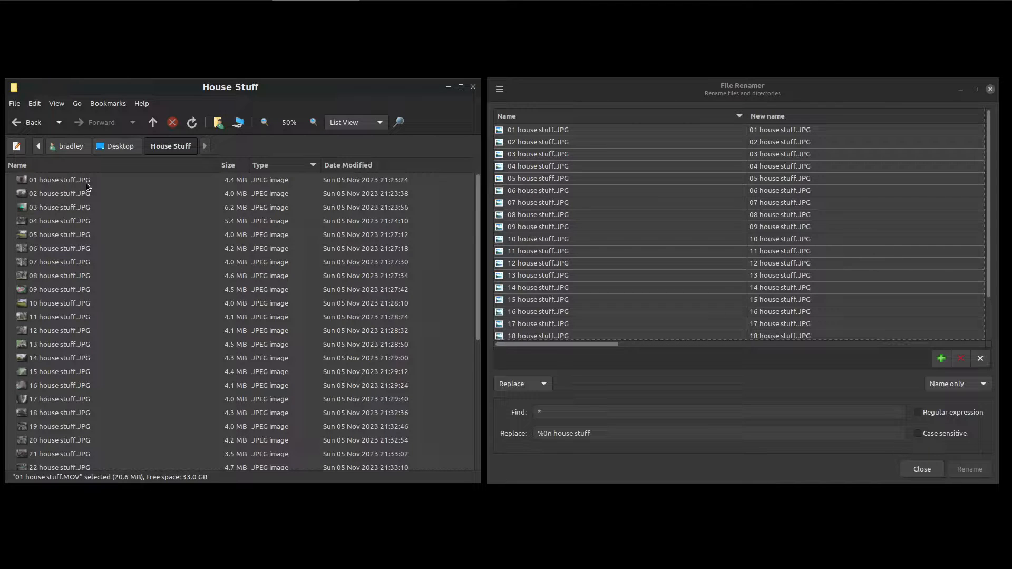
{"action": "scroll", "coordinate": [121, 389], "scroll_direction": "down", "scroll_amount": 6}
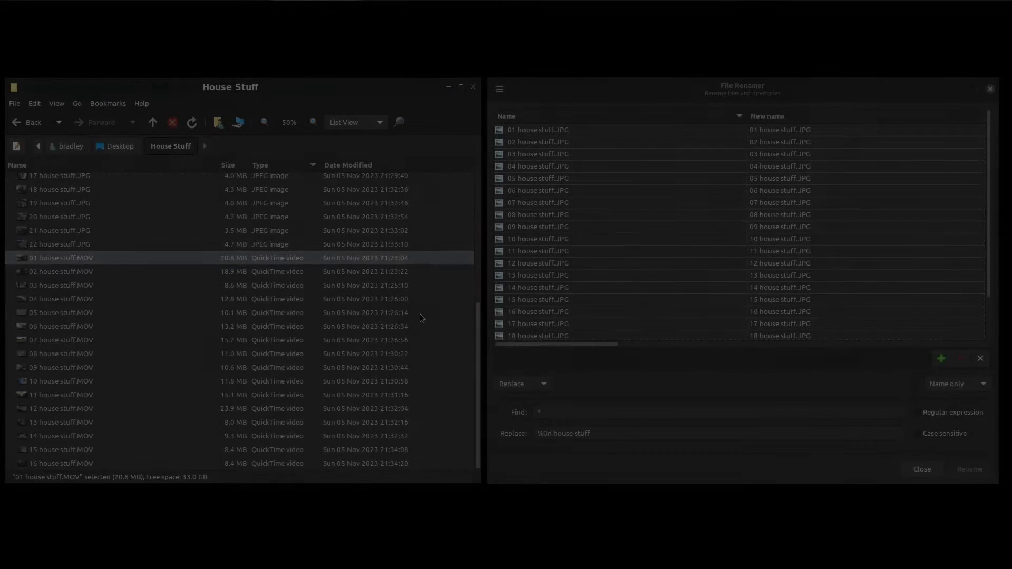
{"action": "scroll", "coordinate": [417, 311], "scroll_direction": "up", "scroll_amount": 6}
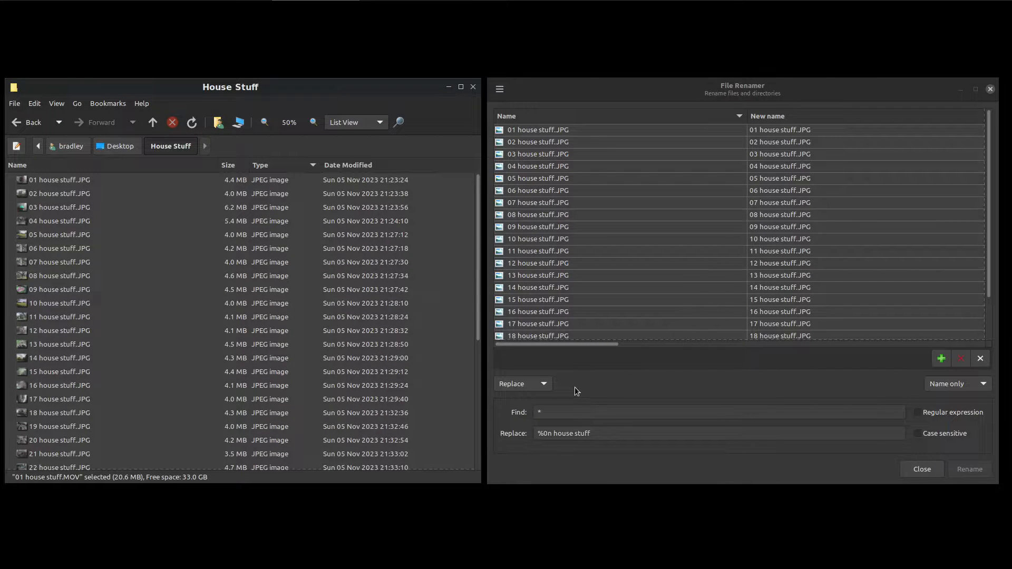
Step: Switch the renaming operation to Remove and set both the start and end positions to 3
{"action": "left_click", "coordinate": [523, 387]}
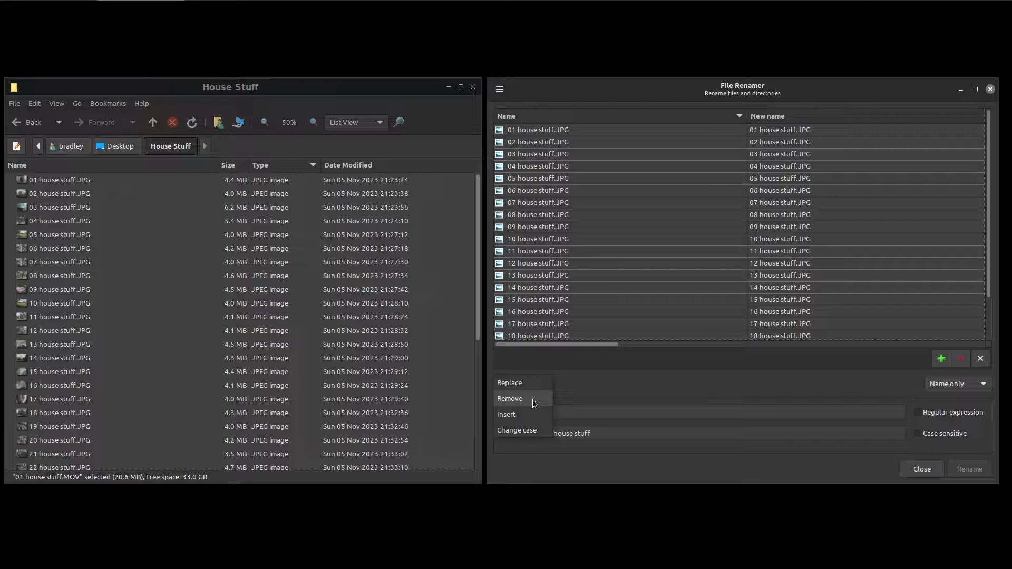
{"action": "left_click", "coordinate": [532, 400]}
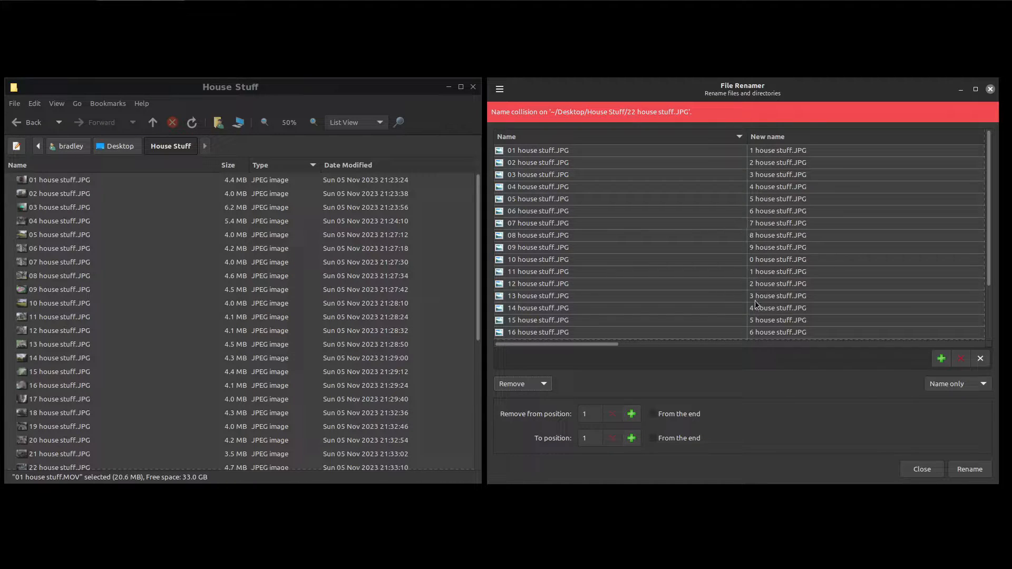
{"action": "left_click", "coordinate": [749, 152]}
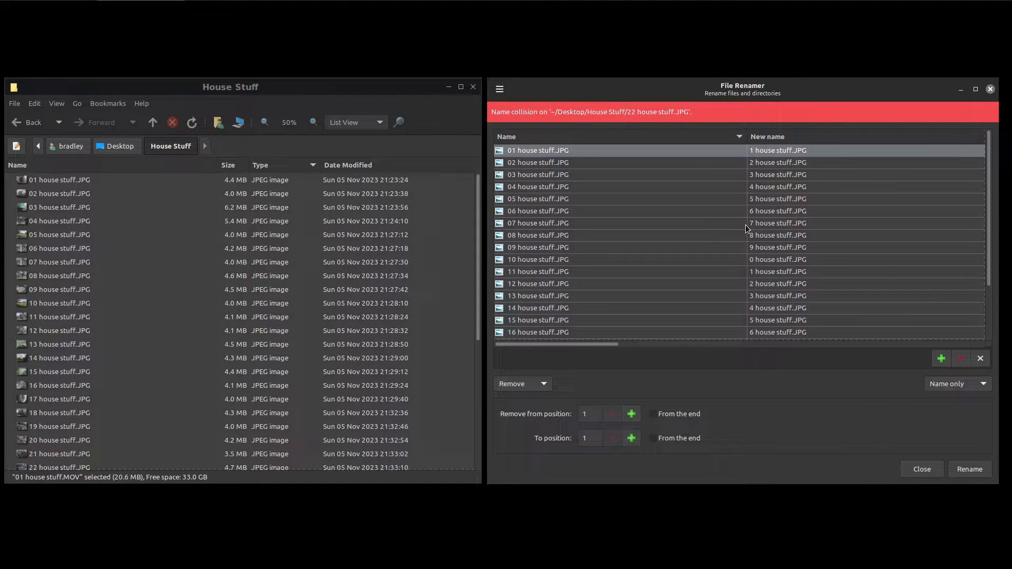
{"action": "left_click", "coordinate": [631, 416]}
{"action": "left_click", "coordinate": [631, 416]}
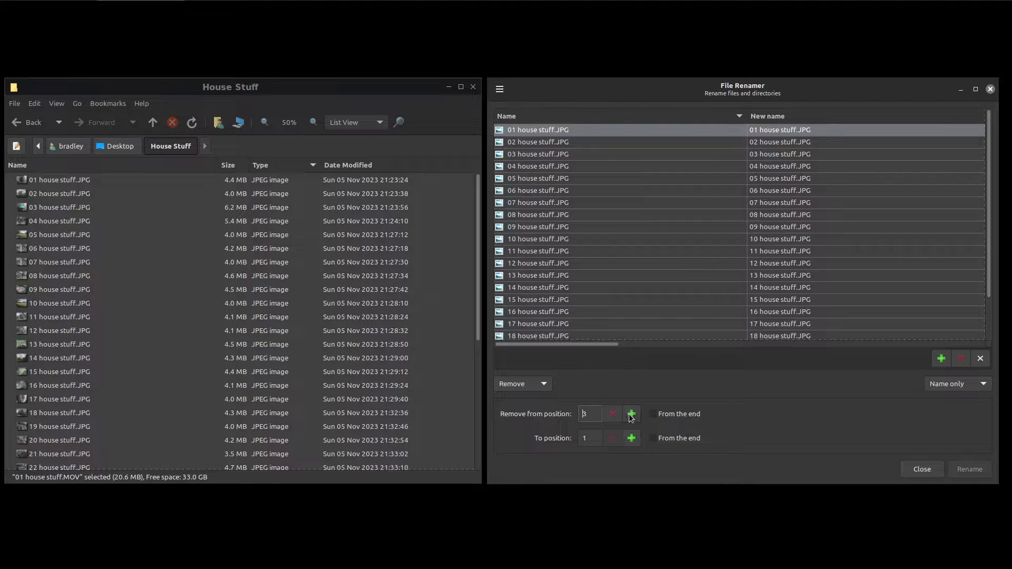
{"action": "left_click", "coordinate": [631, 438]}
{"action": "left_click", "coordinate": [631, 438]}
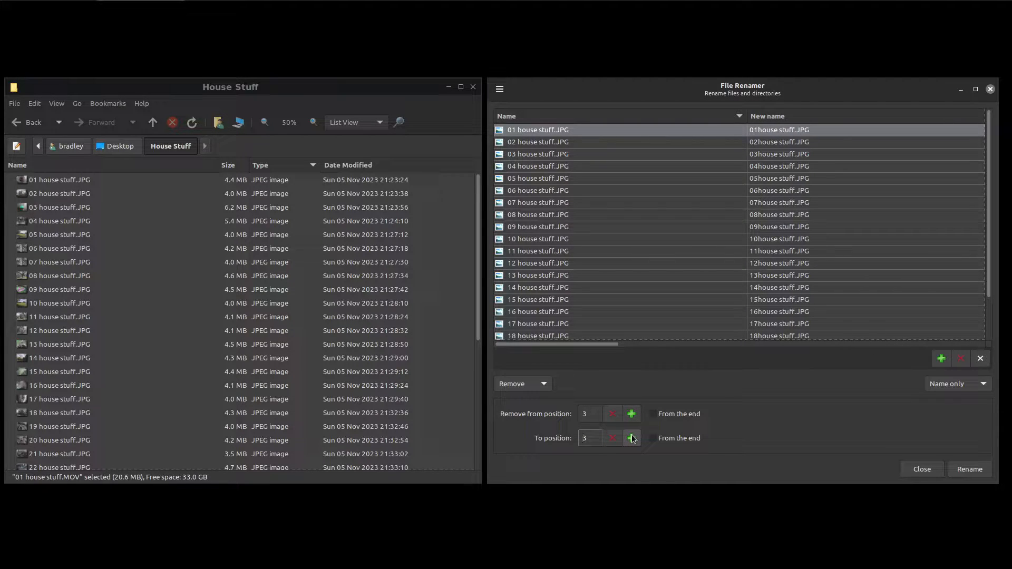
Step: Set the removal range to run from position 4 to position 8 of the file names
{"action": "left_click", "coordinate": [631, 438]}
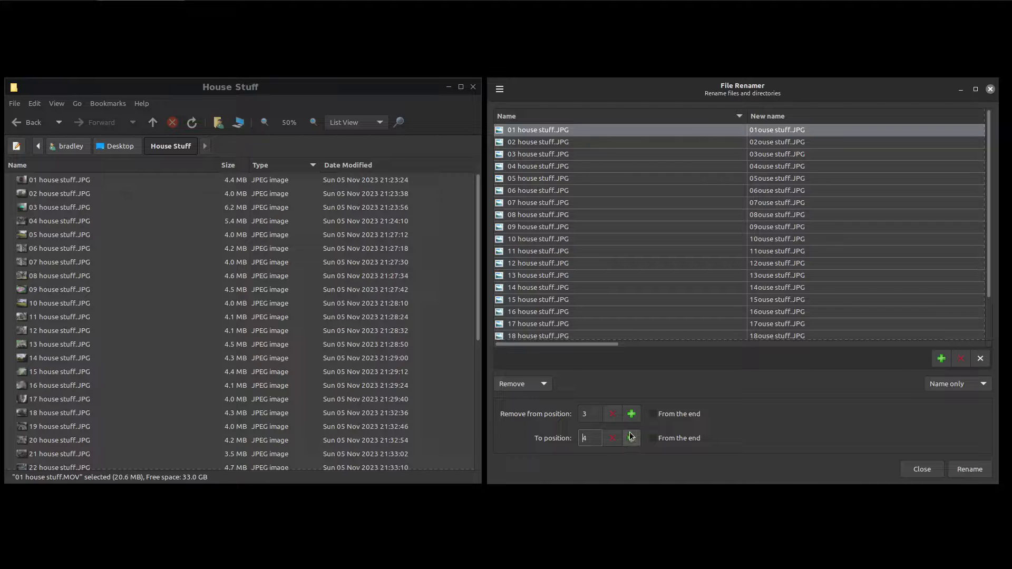
{"action": "left_click", "coordinate": [631, 414]}
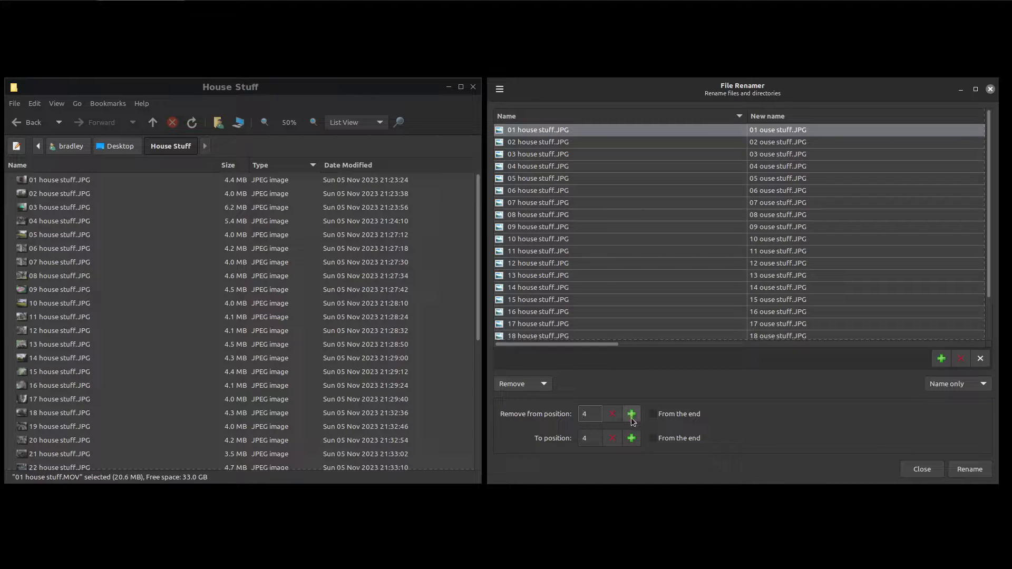
{"action": "left_click", "coordinate": [613, 441]}
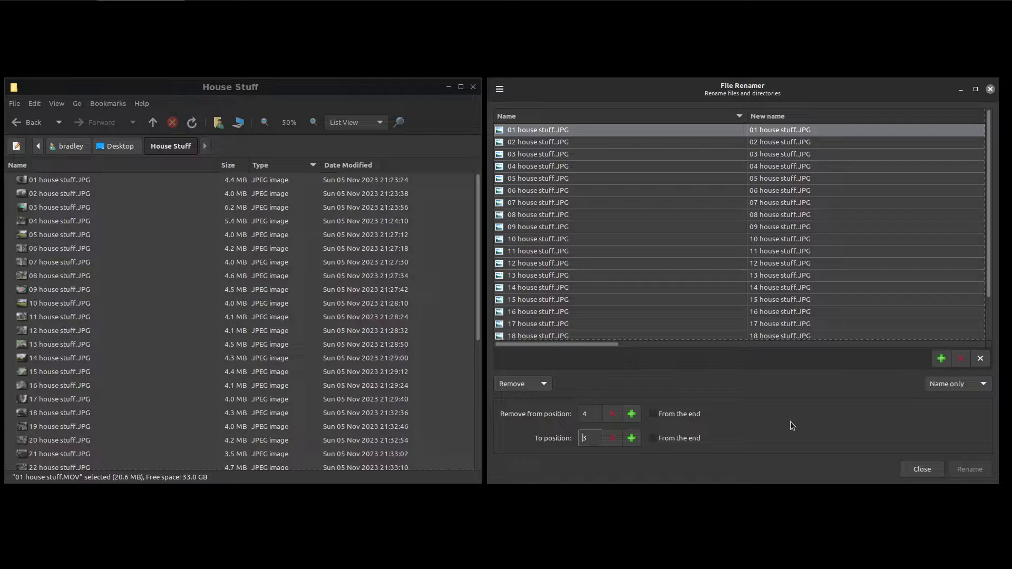
{"action": "left_click", "coordinate": [632, 440]}
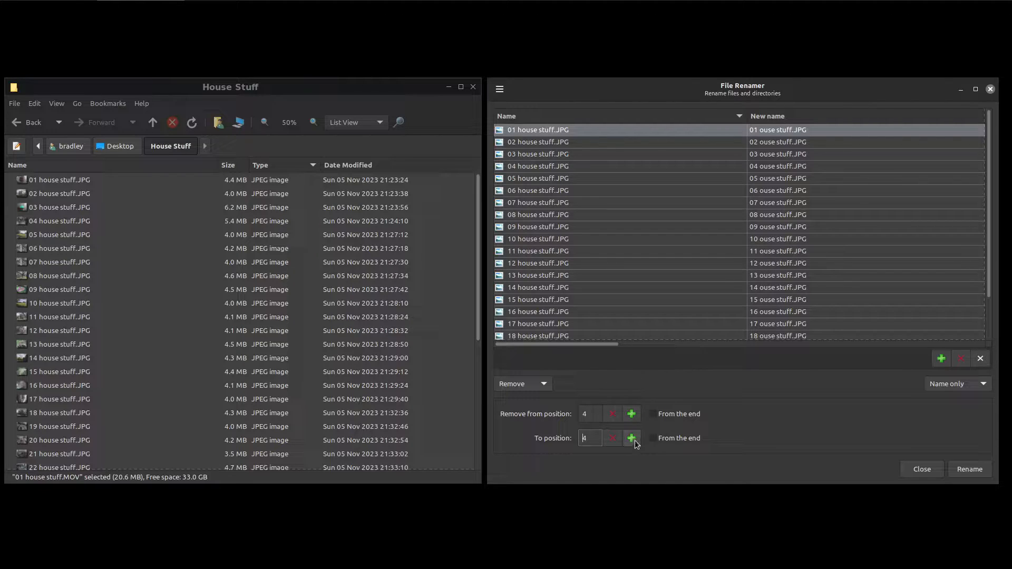
{"action": "left_click", "coordinate": [632, 439]}
{"action": "left_click", "coordinate": [632, 440]}
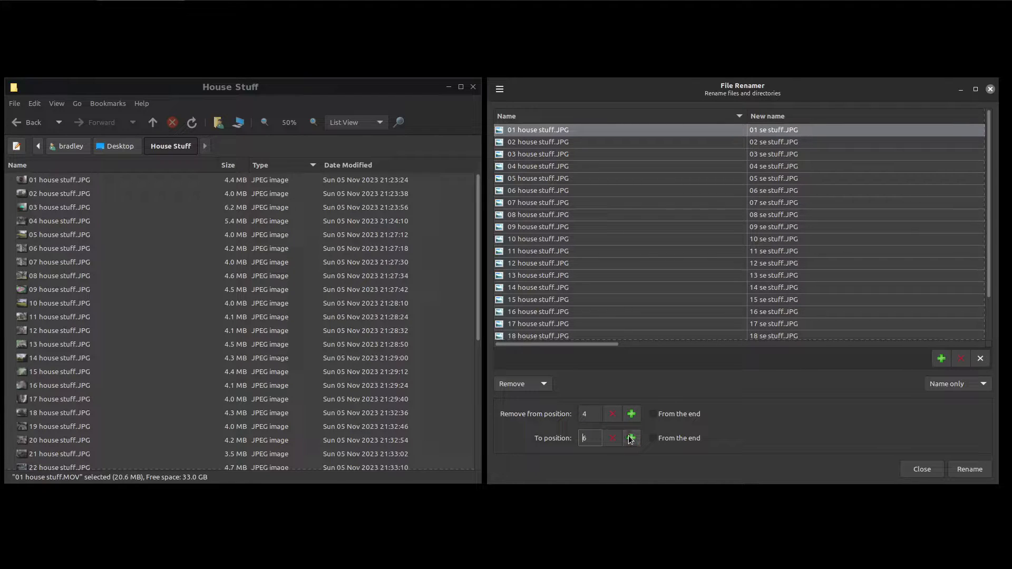
{"action": "left_click", "coordinate": [632, 439]}
{"action": "left_click", "coordinate": [631, 439]}
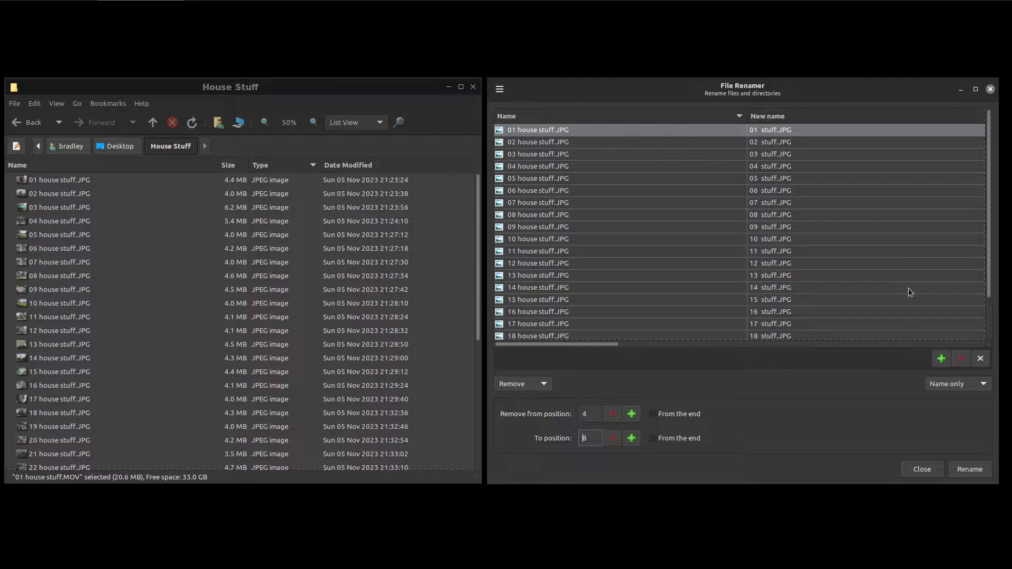
Step: Count both removal positions from the end of the name and set the end position to 1
{"action": "left_click", "coordinate": [654, 414]}
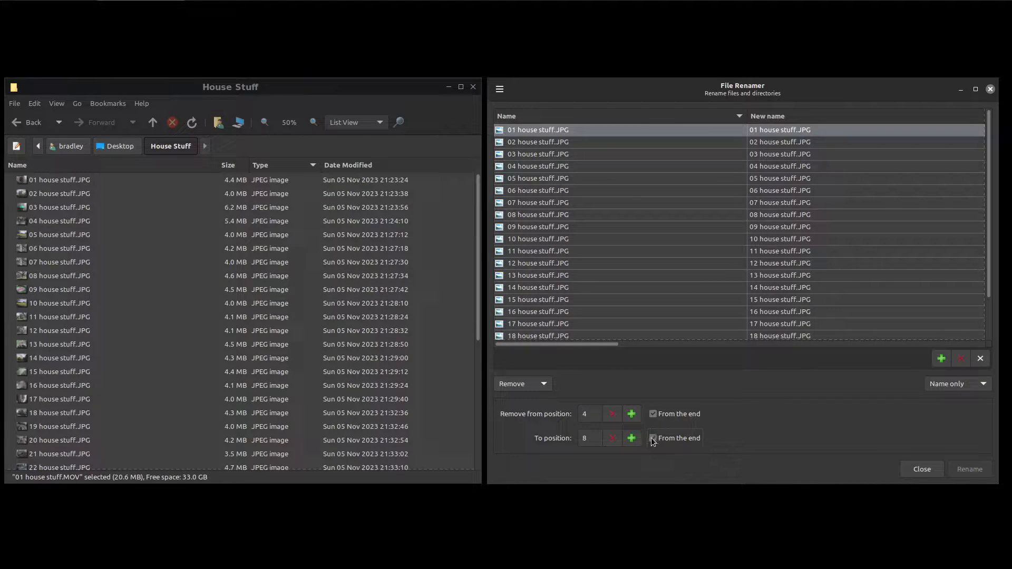
{"action": "left_click", "coordinate": [653, 438]}
{"action": "left_click", "coordinate": [611, 439]}
{"action": "left_click", "coordinate": [611, 439]}
{"action": "left_click", "coordinate": [611, 439]}
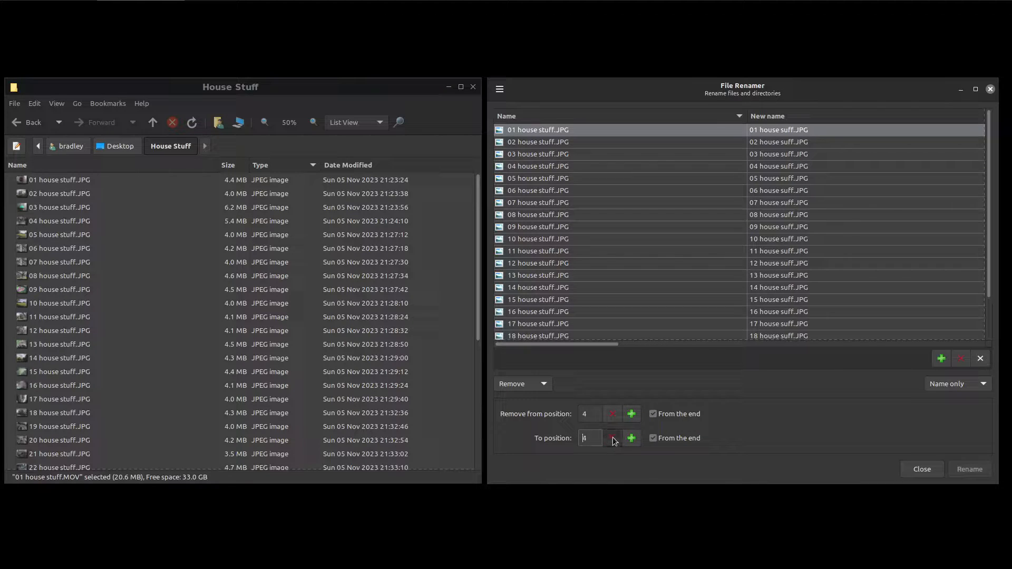
{"action": "left_click", "coordinate": [612, 439]}
{"action": "left_click", "coordinate": [612, 439]}
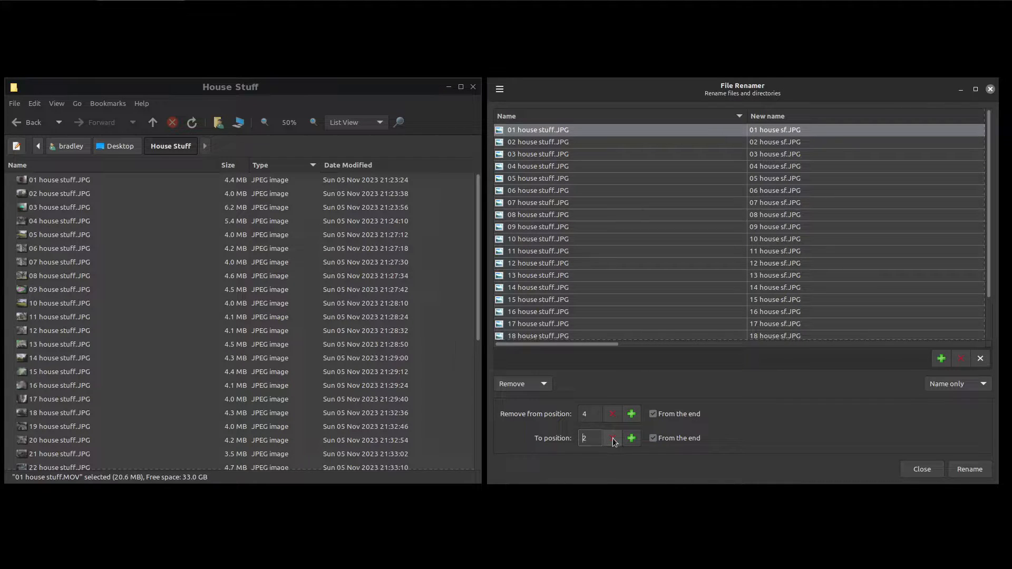
{"action": "left_click", "coordinate": [613, 438]}
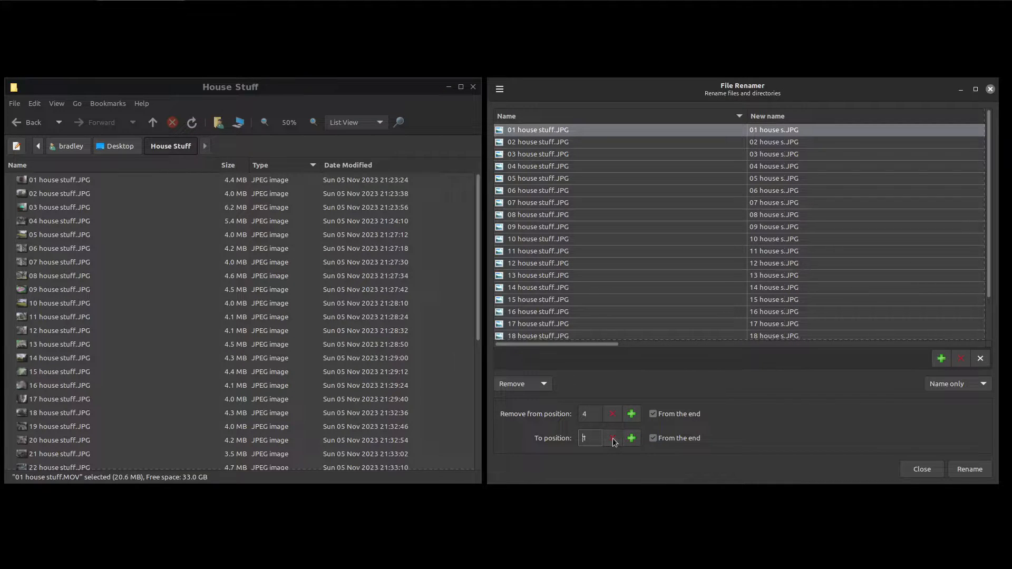
Step: Set both removal positions to 5, counted from the end, so only one character is removed
{"action": "left_click", "coordinate": [630, 414]}
{"action": "left_click", "coordinate": [632, 414]}
{"action": "left_click", "coordinate": [632, 415]}
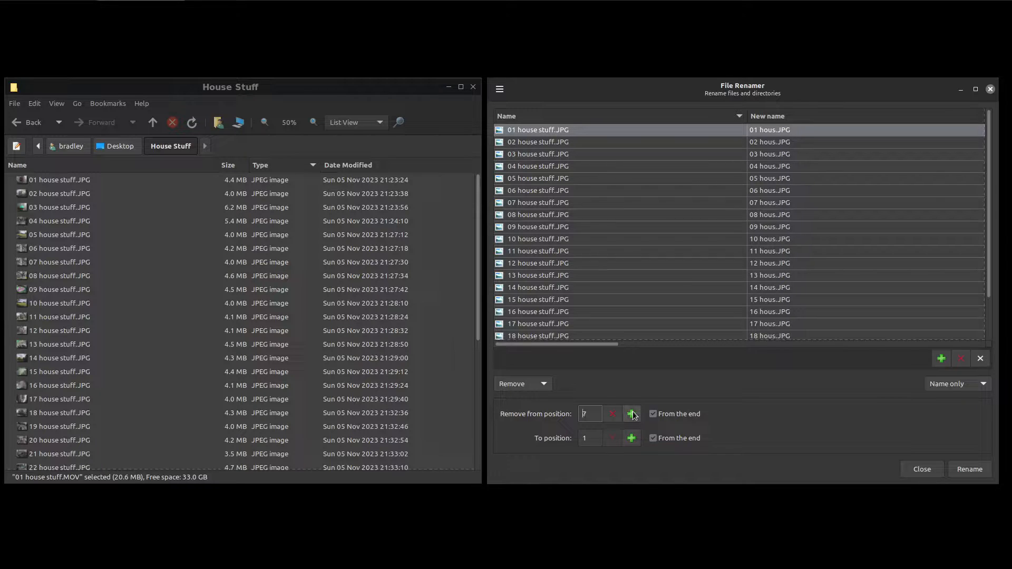
{"action": "left_click", "coordinate": [632, 414]}
{"action": "left_click", "coordinate": [612, 414]}
{"action": "left_click", "coordinate": [612, 413]}
{"action": "left_click", "coordinate": [611, 414]}
{"action": "left_click", "coordinate": [630, 439]}
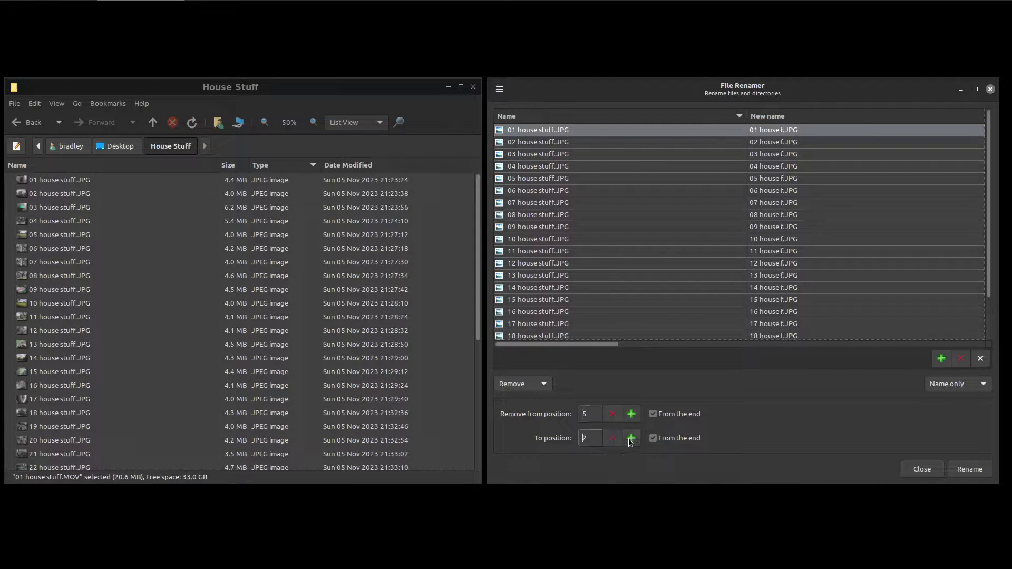
{"action": "left_click", "coordinate": [631, 439]}
{"action": "left_click", "coordinate": [630, 439]}
{"action": "left_click", "coordinate": [631, 439]}
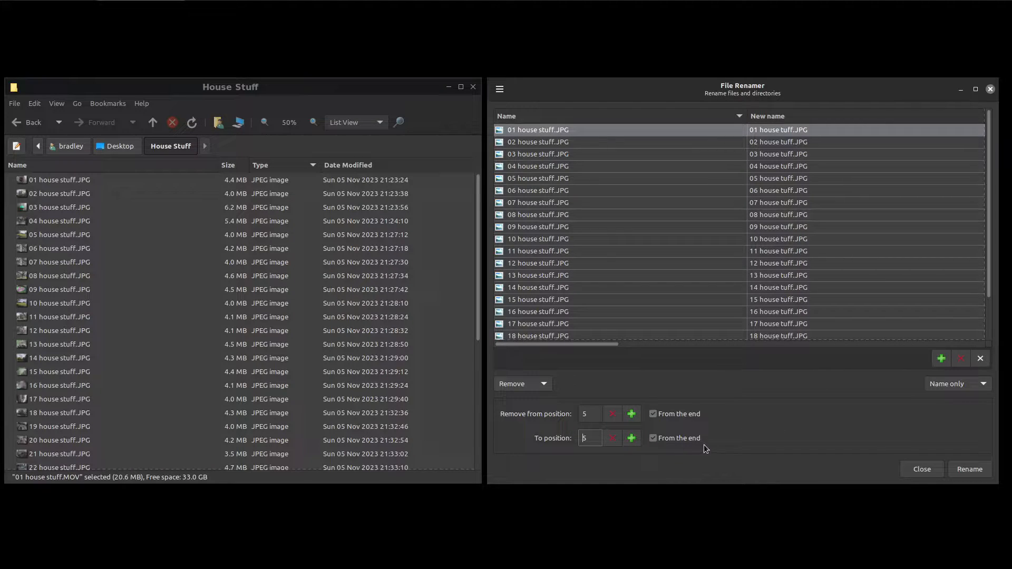
Step: Reset both removal positions to 1 and stop counting them from the end of the name
{"action": "left_click", "coordinate": [613, 438]}
{"action": "left_click", "coordinate": [612, 438]}
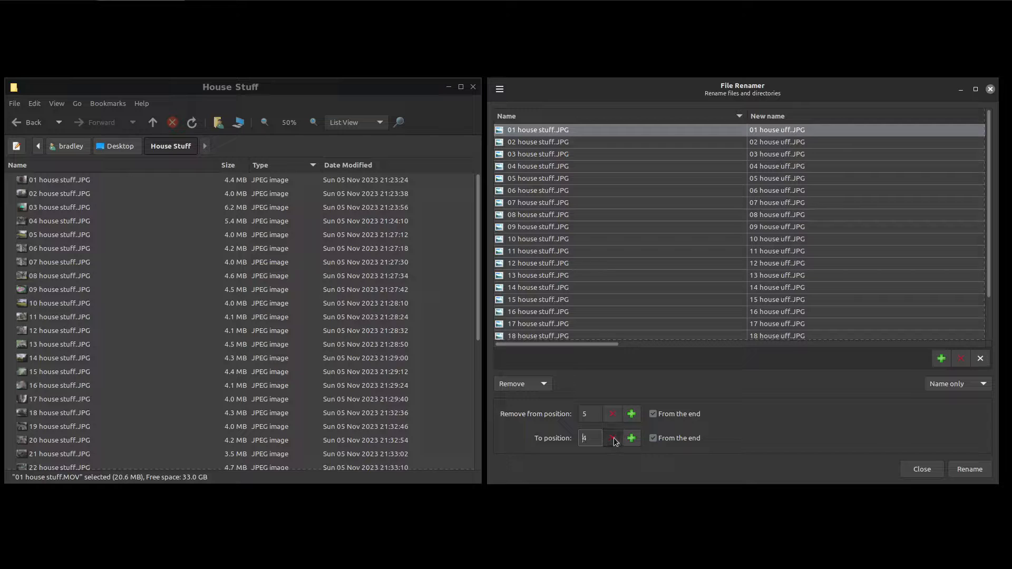
{"action": "left_click", "coordinate": [613, 438]}
{"action": "left_click", "coordinate": [613, 438]}
{"action": "left_click", "coordinate": [612, 415]}
{"action": "left_click", "coordinate": [611, 414]}
{"action": "left_click", "coordinate": [610, 414]}
{"action": "left_click", "coordinate": [610, 414]}
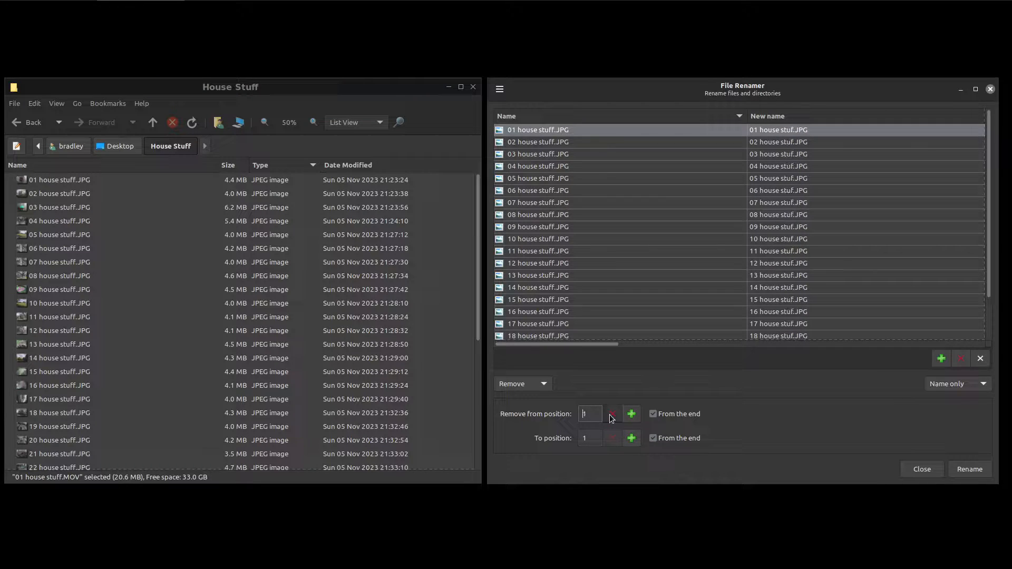
{"action": "left_click", "coordinate": [653, 414]}
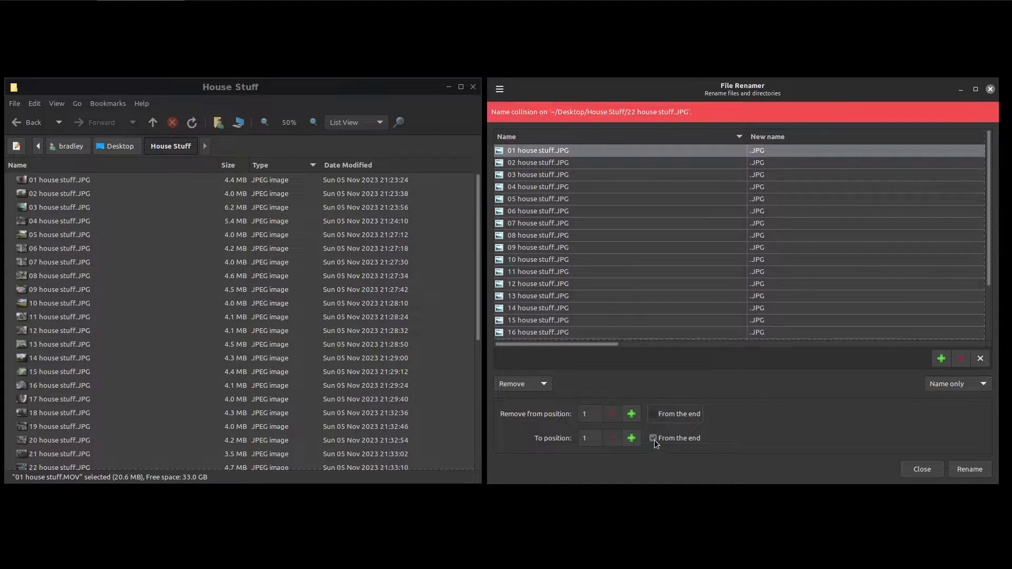
{"action": "left_click", "coordinate": [653, 438]}
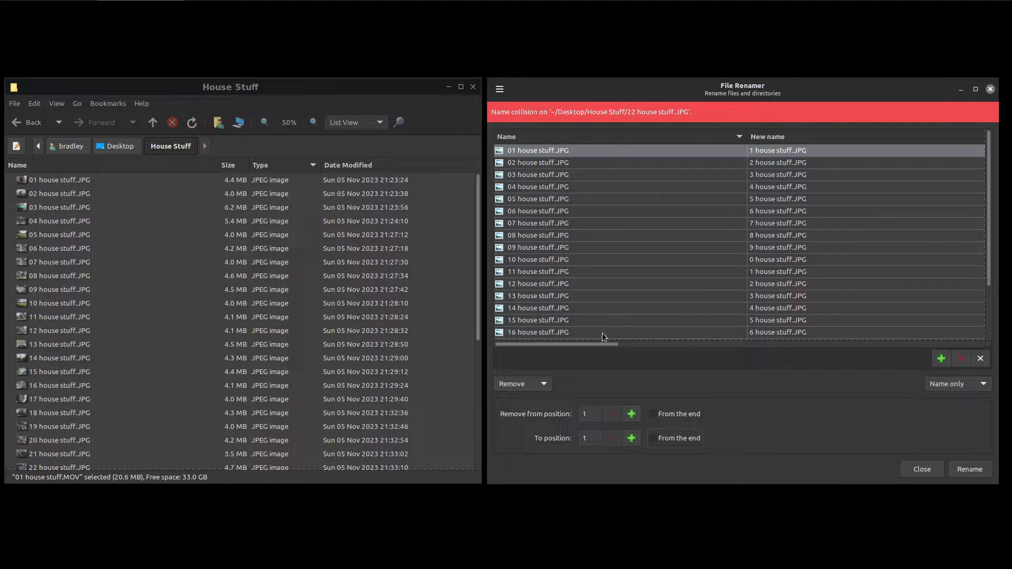
Step: Switch the renaming operation to Insert and enter "my " as the text placed at position 1
{"action": "scroll", "coordinate": [542, 383], "scroll_direction": "up", "scroll_amount": 2}
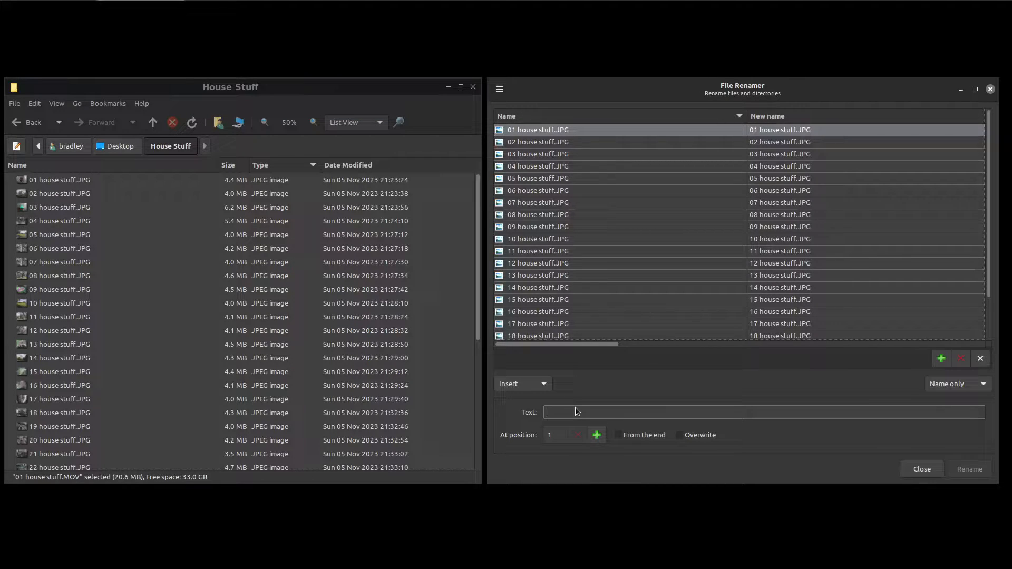
{"action": "type", "text": "my"}
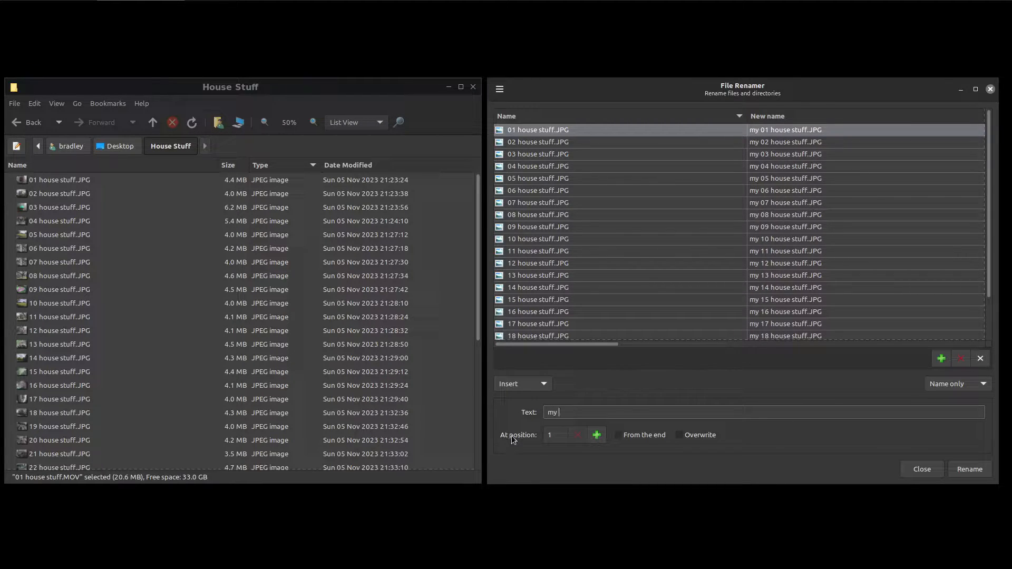
Step: Set the insertion position to 4 and rename the listed JPG images with the inserted text
{"action": "left_click", "coordinate": [597, 435]}
{"action": "left_click", "coordinate": [597, 435]}
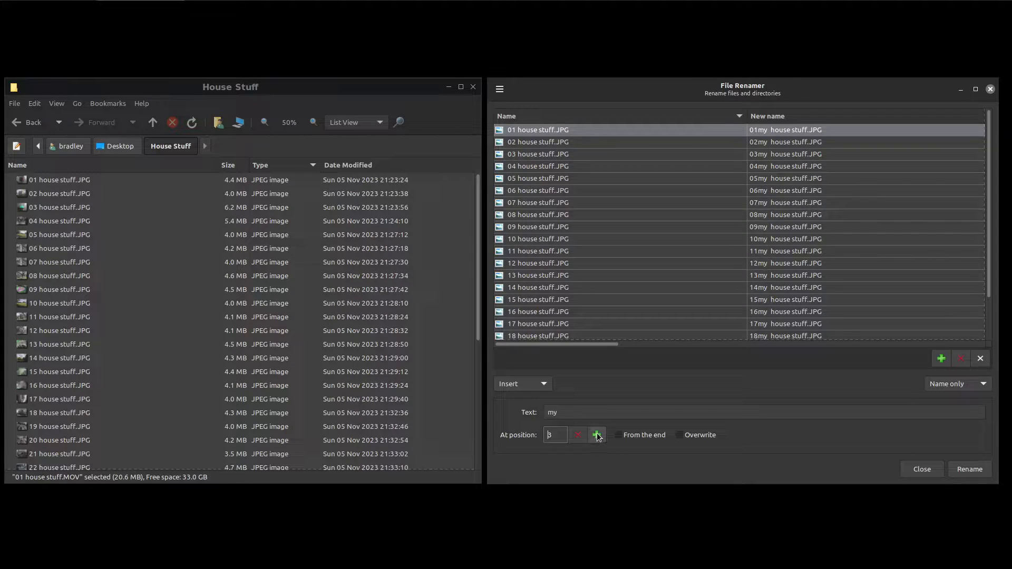
{"action": "left_click", "coordinate": [598, 435]}
{"action": "left_click", "coordinate": [969, 470]}
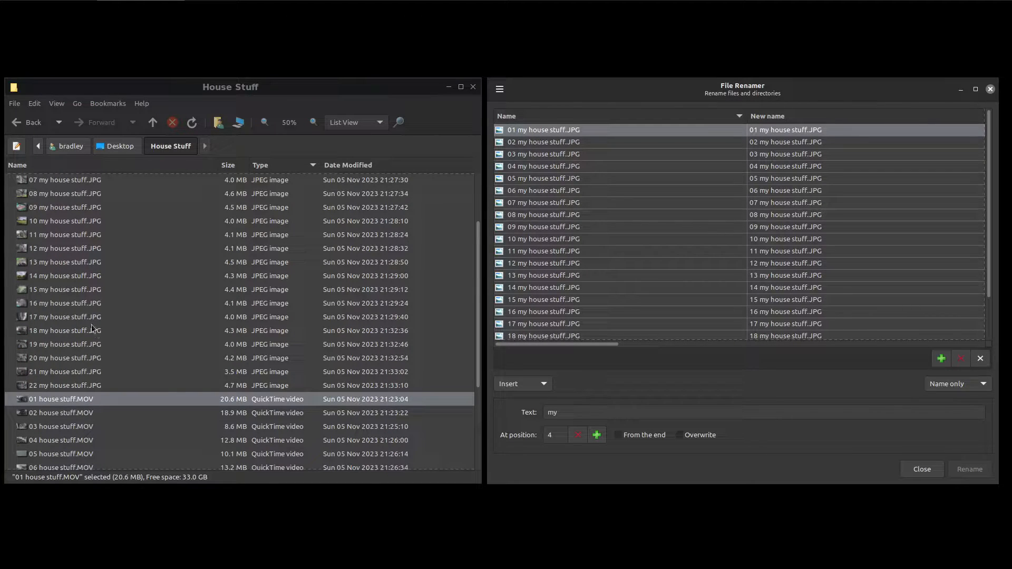
{"action": "scroll", "coordinate": [121, 360], "scroll_direction": "down", "scroll_amount": 3}
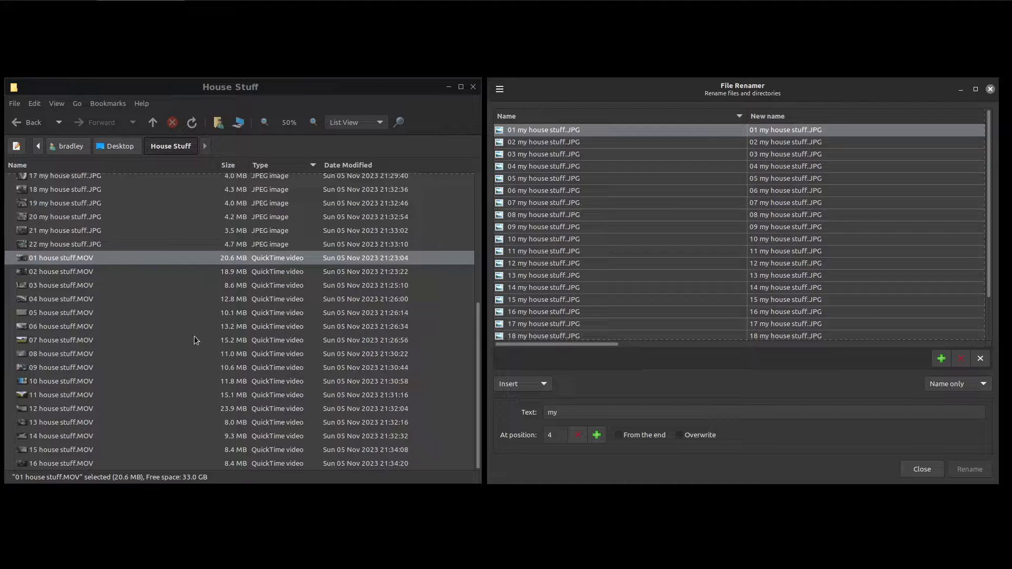
Step: Empty the rename list and add the videos 01 house stuff.MOV through 16 house stuff.MOV, sorting the files by type to select them
{"action": "left_click", "coordinate": [980, 359]}
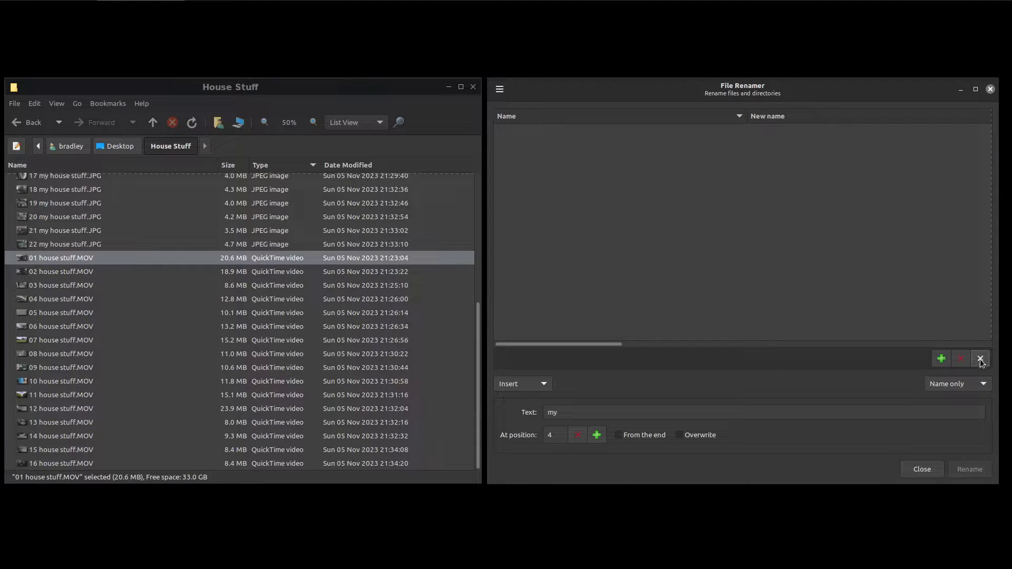
{"action": "left_click", "coordinate": [940, 360]}
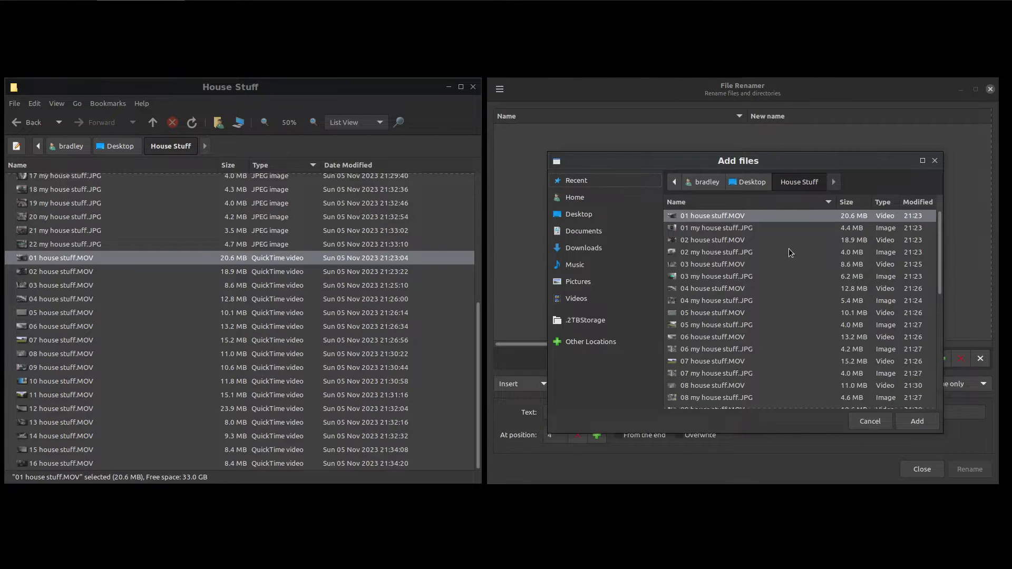
{"action": "left_click", "coordinate": [883, 203]}
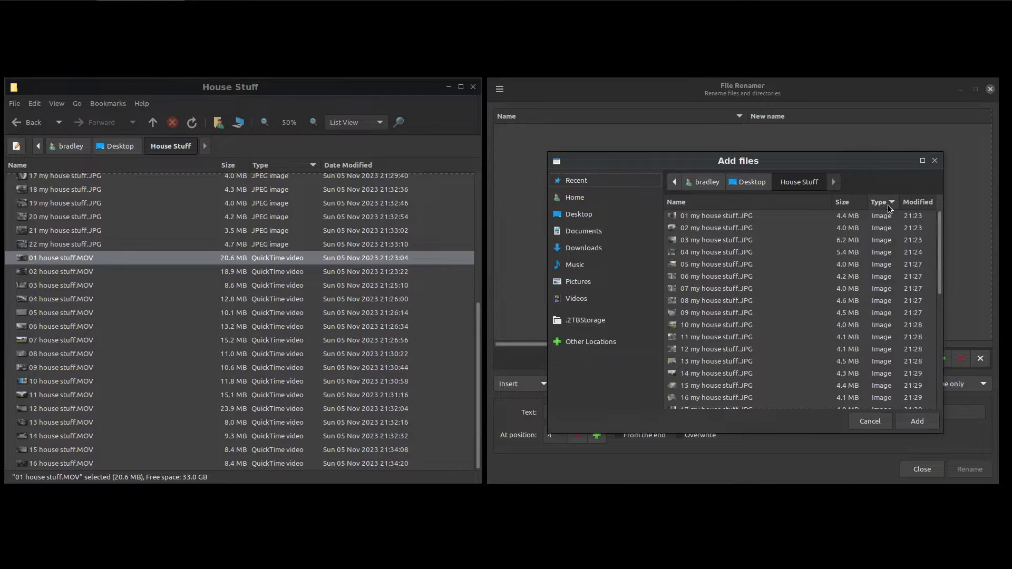
{"action": "left_click", "coordinate": [887, 204]}
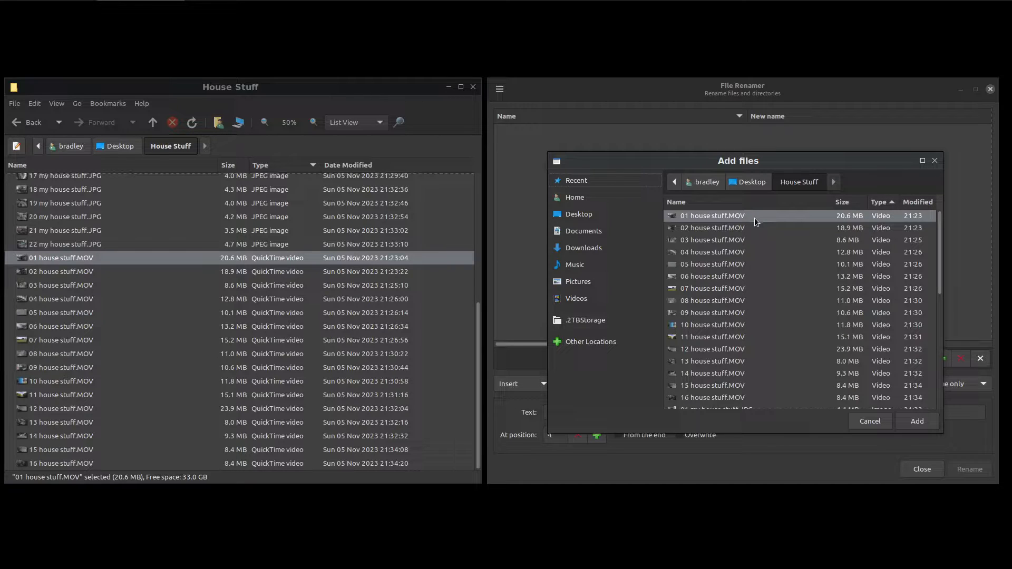
{"action": "scroll", "coordinate": [770, 248], "scroll_direction": "down", "scroll_amount": 3}
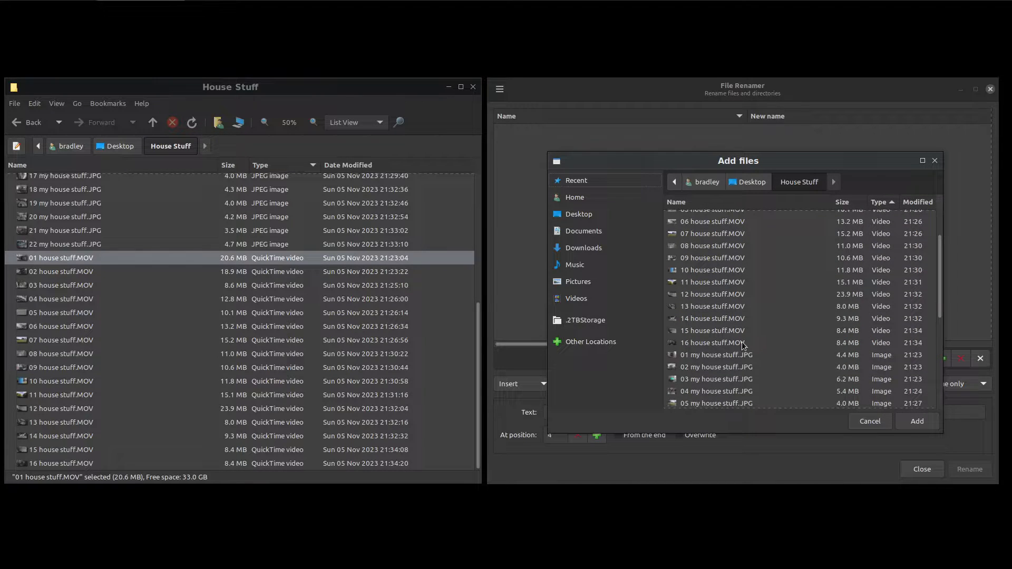
{"action": "left_click", "coordinate": [741, 341]}
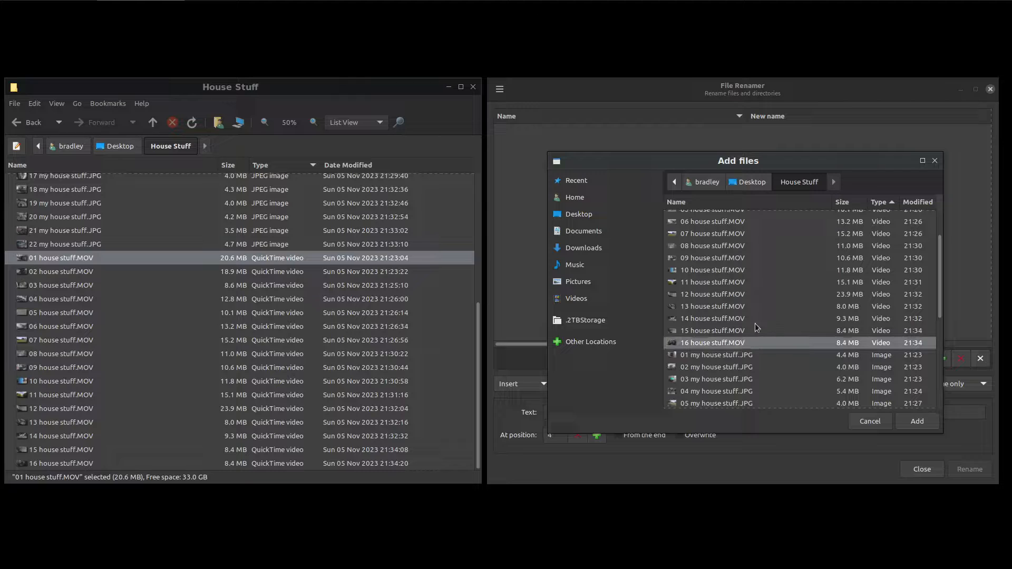
{"action": "scroll", "coordinate": [783, 286], "scroll_direction": "up", "scroll_amount": 3}
{"action": "left_click", "coordinate": [739, 217], "text": "shift"}
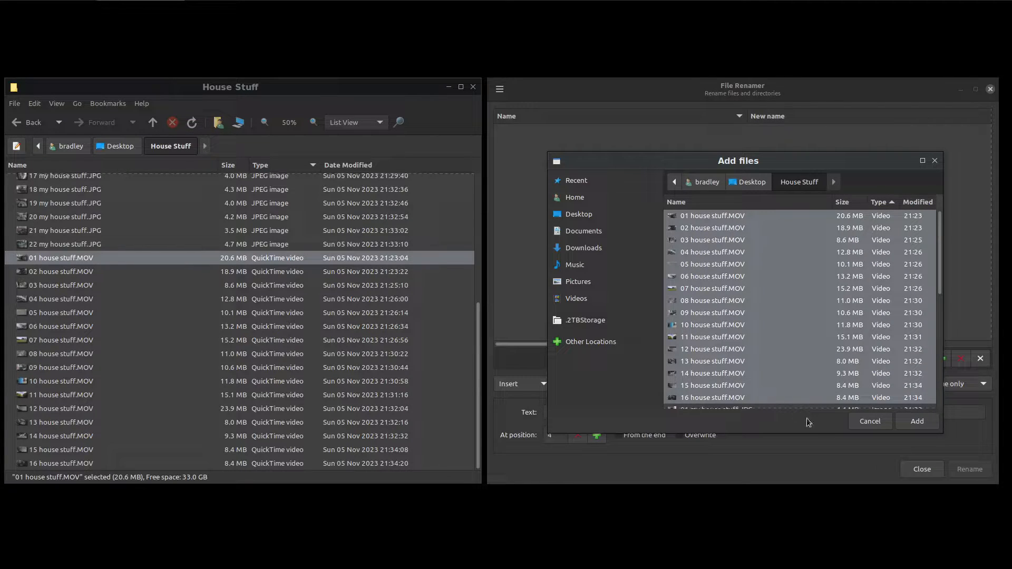
{"action": "left_click", "coordinate": [904, 423]}
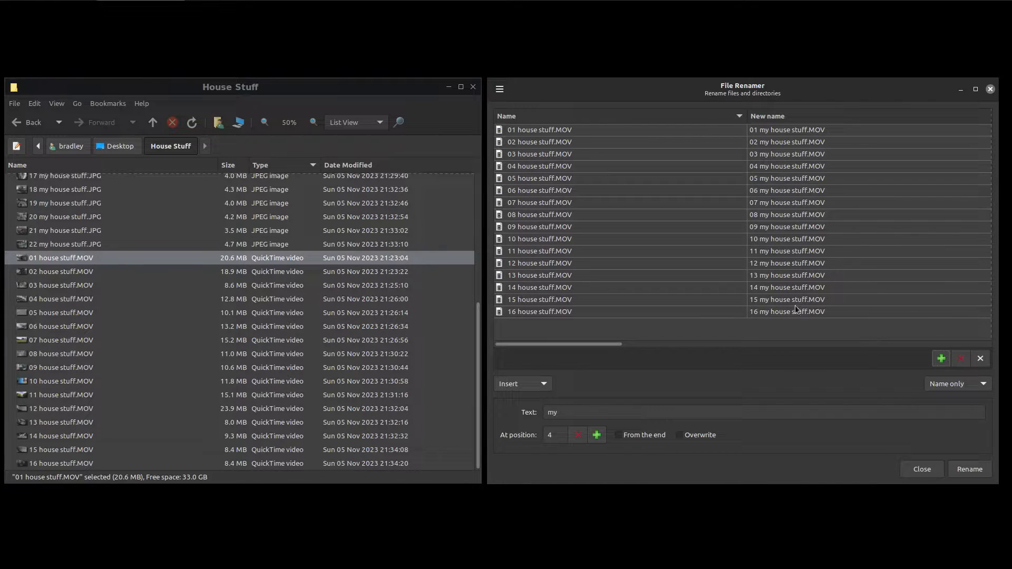
Step: Rename the listed MOV videos with "my " inserted and check the names in the House Stuff folder
{"action": "left_click", "coordinate": [952, 466]}
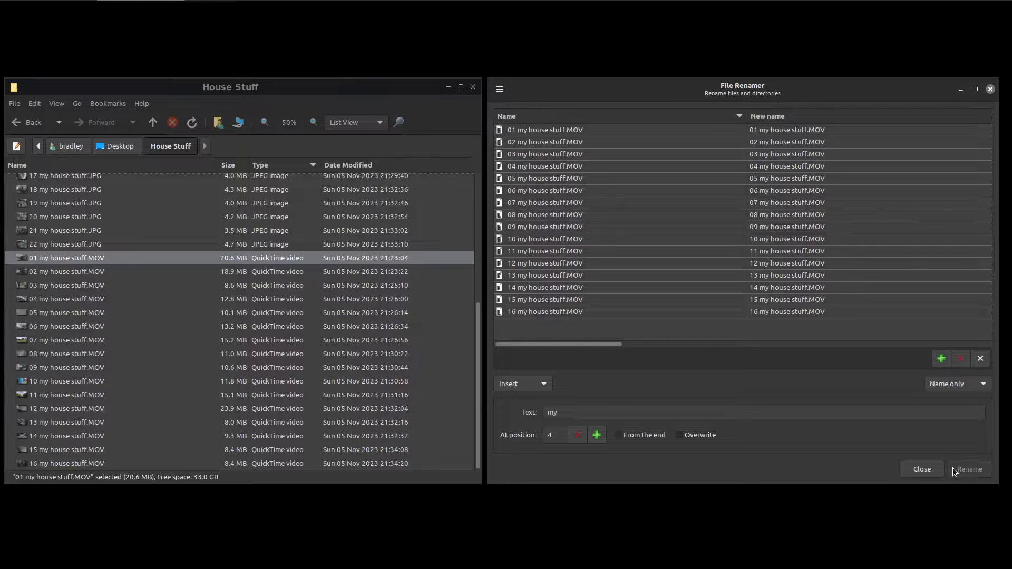
{"action": "scroll", "coordinate": [128, 382], "scroll_direction": "up", "scroll_amount": 5}
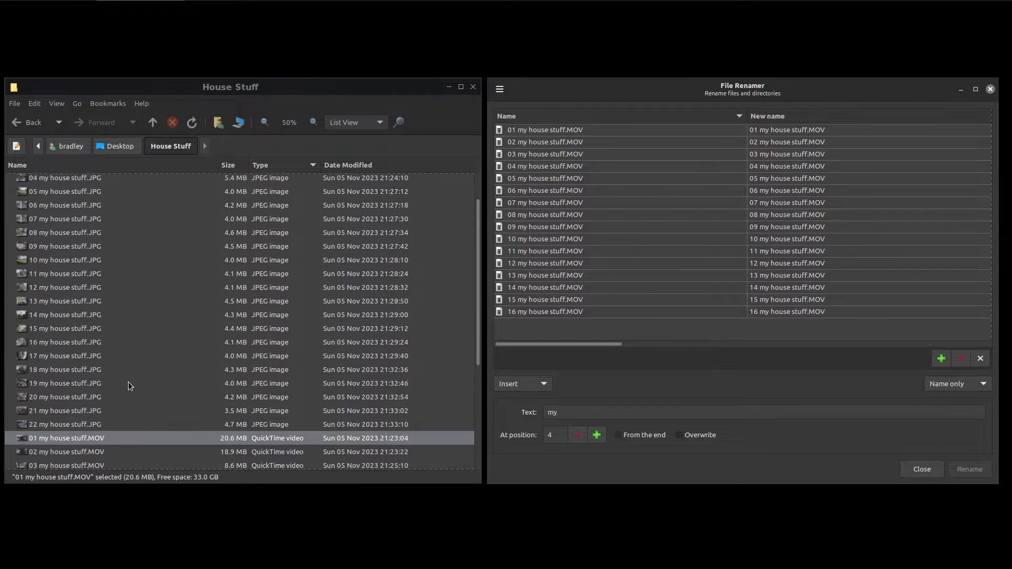
{"action": "scroll", "coordinate": [128, 383], "scroll_direction": "down", "scroll_amount": 5}
{"action": "scroll", "coordinate": [128, 384], "scroll_direction": "up", "scroll_amount": 6}
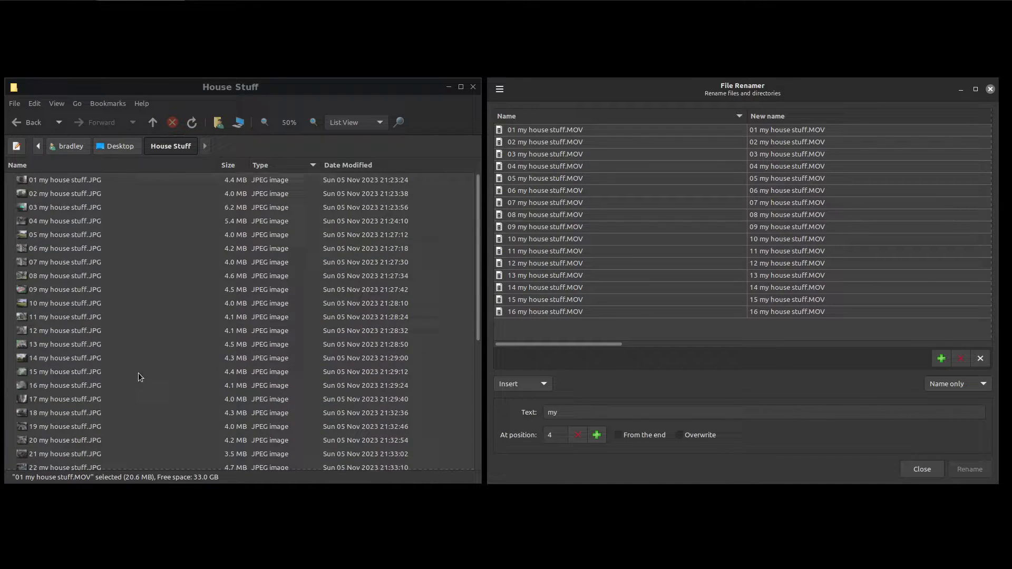
Step: Switch the renaming operation to Change case and rename the MOV videos in title case
{"action": "left_click", "coordinate": [536, 385]}
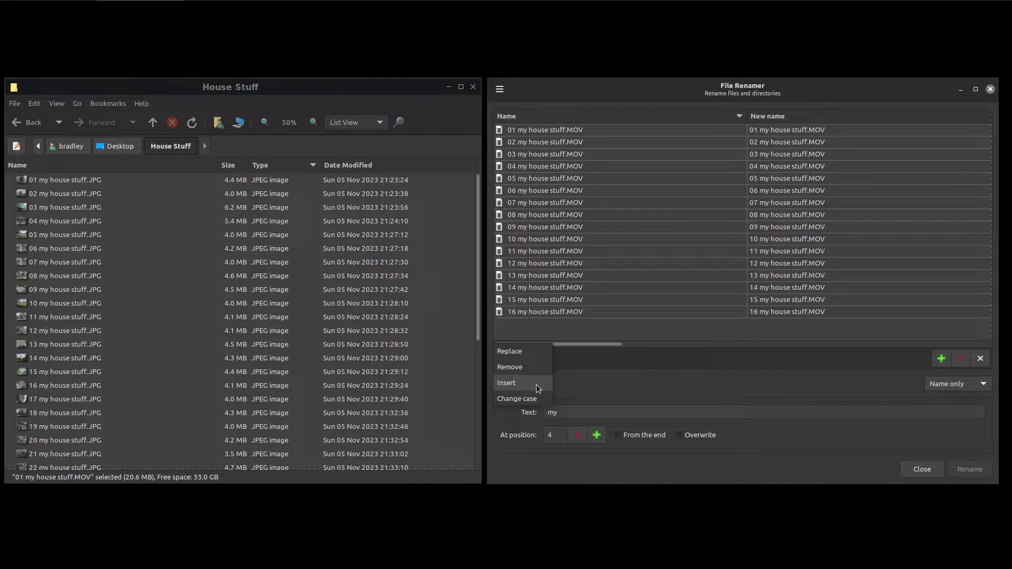
{"action": "left_click", "coordinate": [539, 393]}
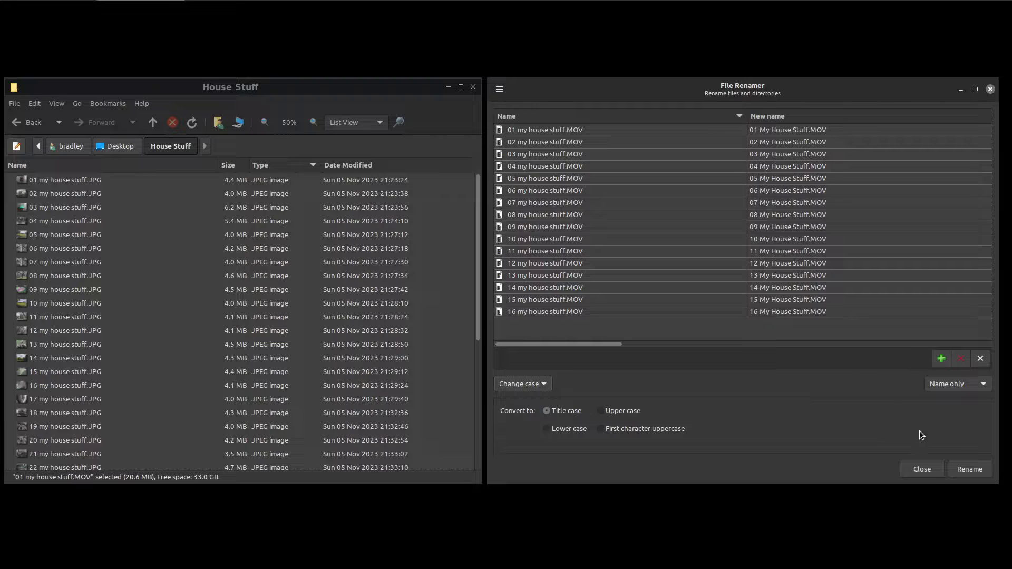
{"action": "left_click", "coordinate": [961, 469]}
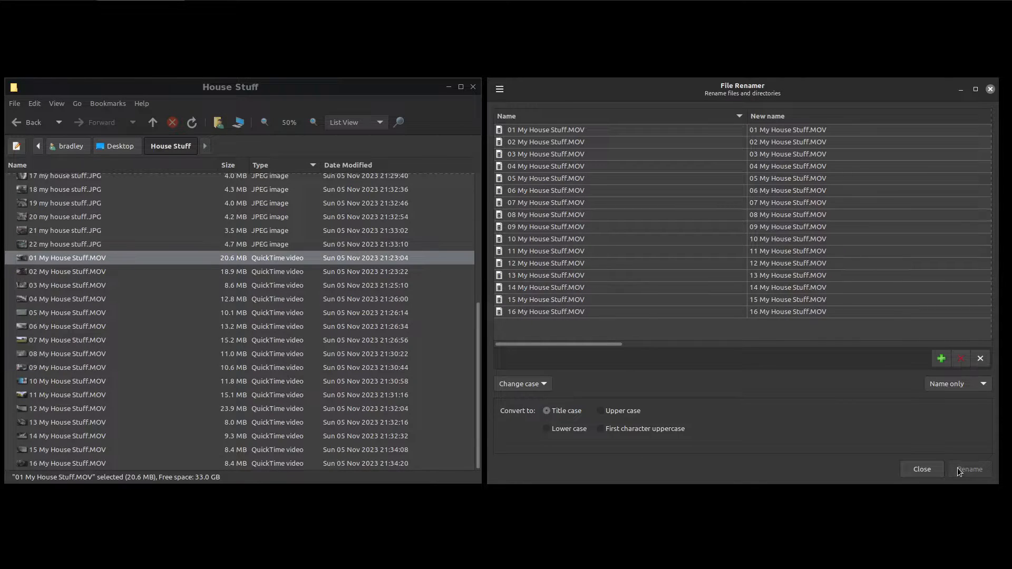
Step: Empty the rename list and add all of the "my house stuff" JPG images from the House Stuff folder
{"action": "left_click", "coordinate": [980, 359]}
{"action": "left_click", "coordinate": [942, 359]}
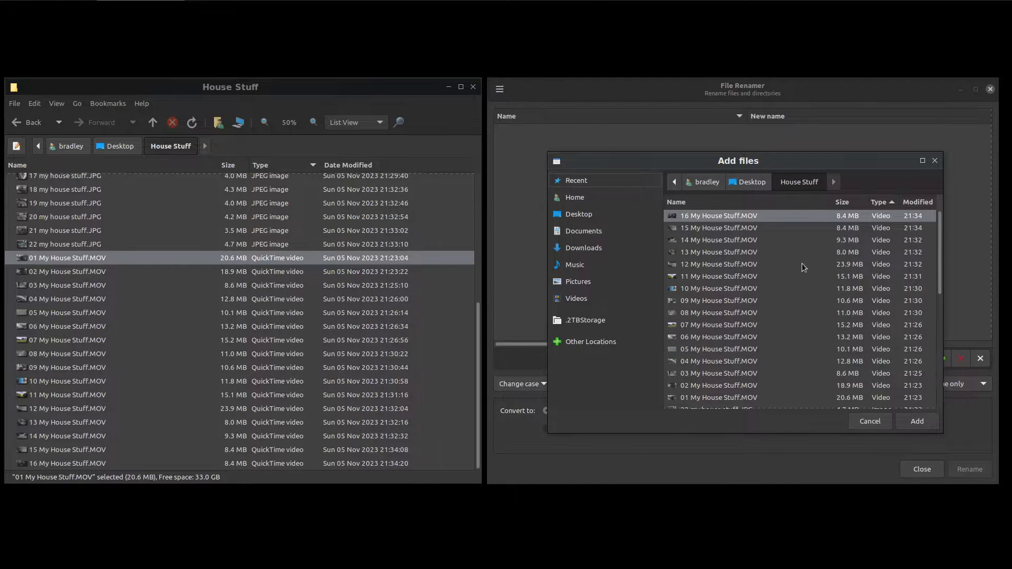
{"action": "scroll", "coordinate": [801, 271], "scroll_direction": "down", "scroll_amount": 5}
{"action": "scroll", "coordinate": [784, 372], "scroll_direction": "down", "scroll_amount": 3}
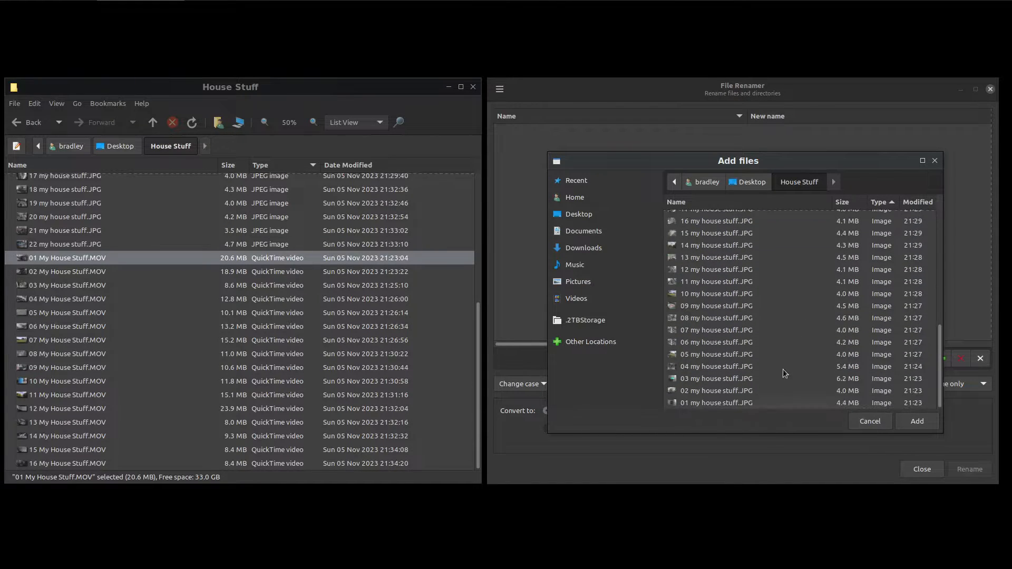
{"action": "left_click", "coordinate": [750, 404], "text": "shift"}
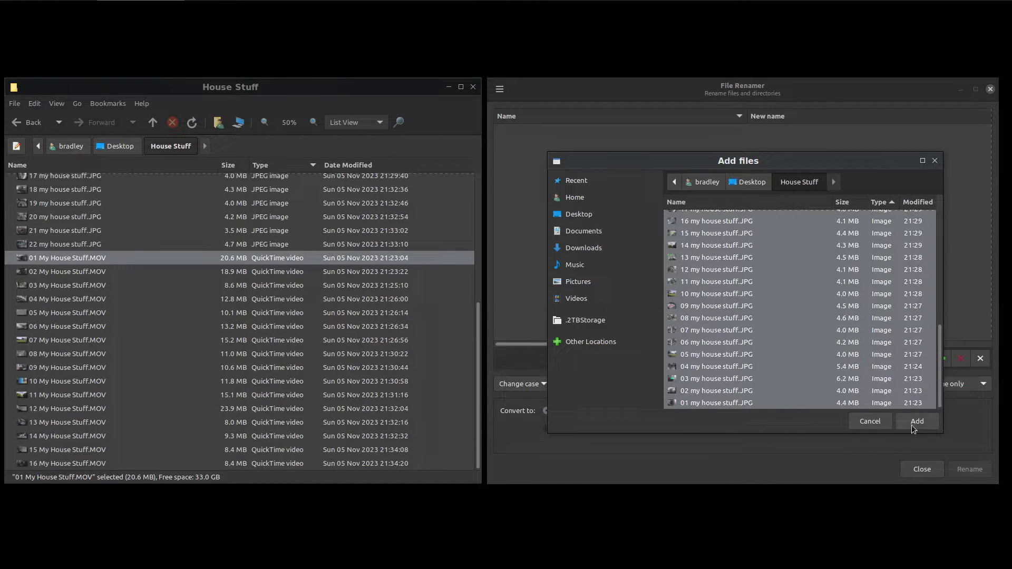
{"action": "left_click", "coordinate": [905, 422]}
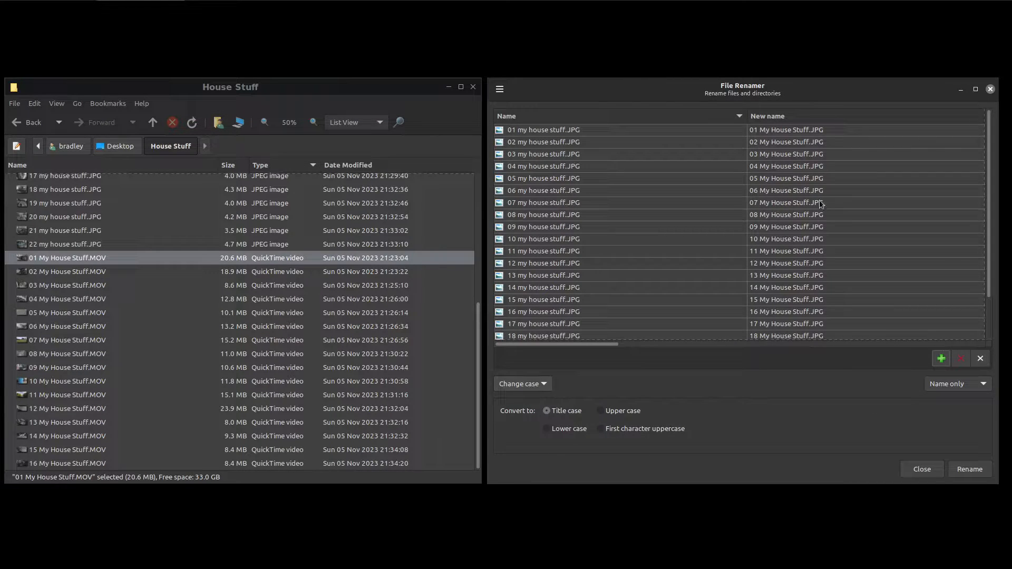
Step: Rename the listed JPG images in title case and review the files in the House Stuff folder
{"action": "left_click", "coordinate": [965, 470]}
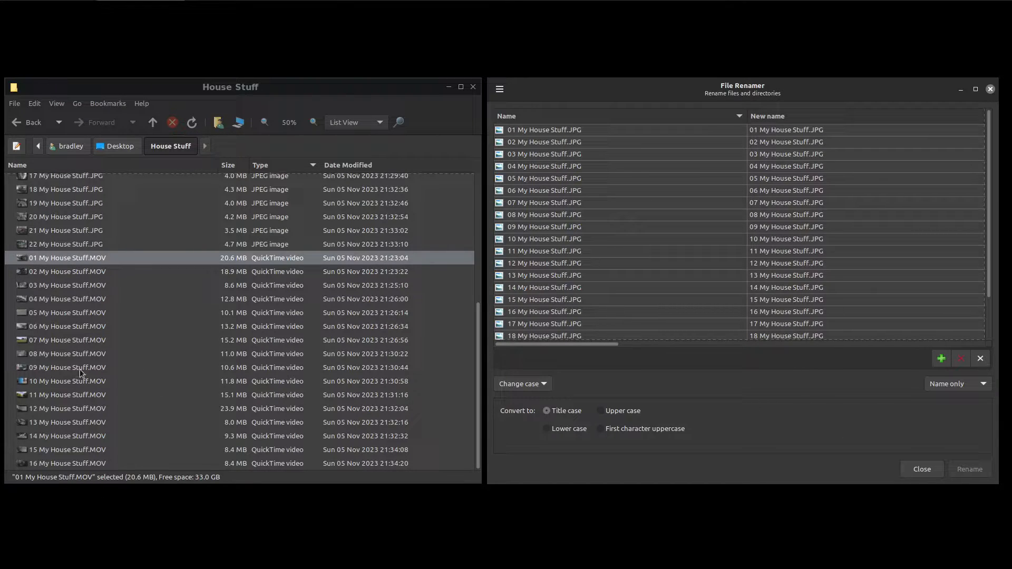
{"action": "scroll", "coordinate": [80, 369], "scroll_direction": "up", "scroll_amount": 5}
{"action": "scroll", "coordinate": [130, 335], "scroll_direction": "down", "scroll_amount": 5}
{"action": "scroll", "coordinate": [141, 344], "scroll_direction": "up", "scroll_amount": 5}
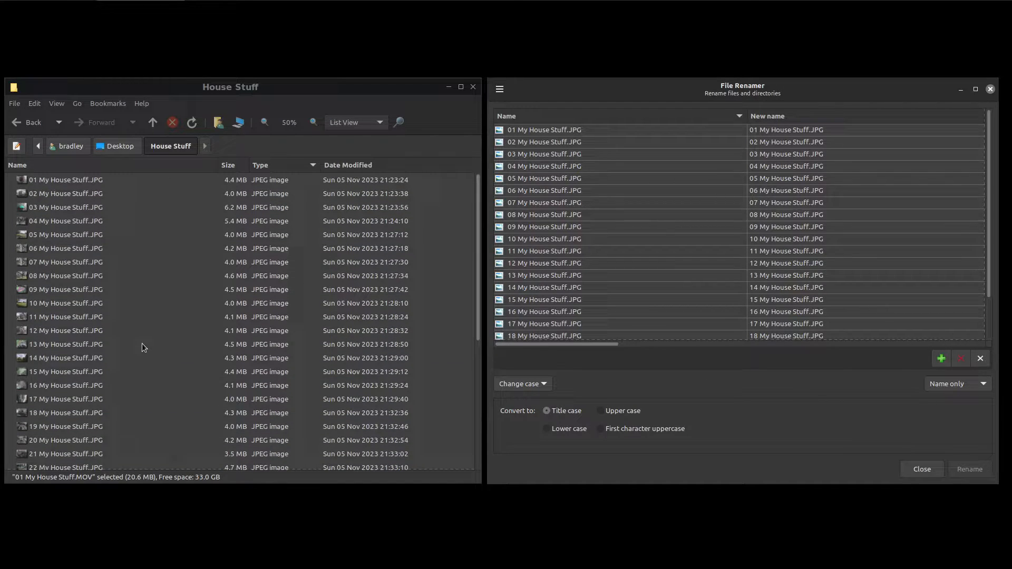
Step: Empty the rename list and reset the Insert operation to blank text at position 1
{"action": "left_click", "coordinate": [980, 359]}
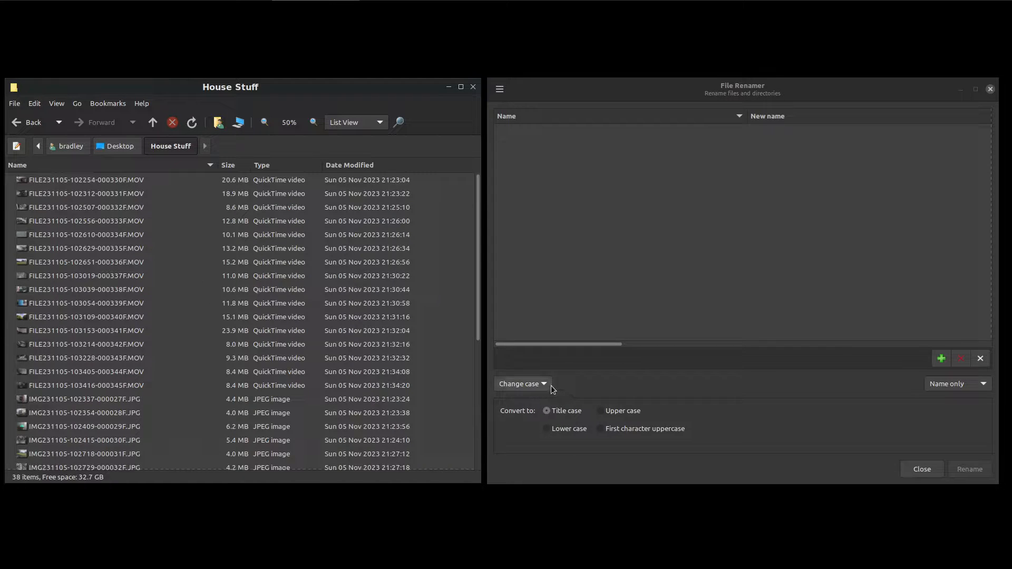
{"action": "scroll", "coordinate": [549, 384], "scroll_direction": "up", "scroll_amount": 1}
{"action": "left_click", "coordinate": [498, 406]}
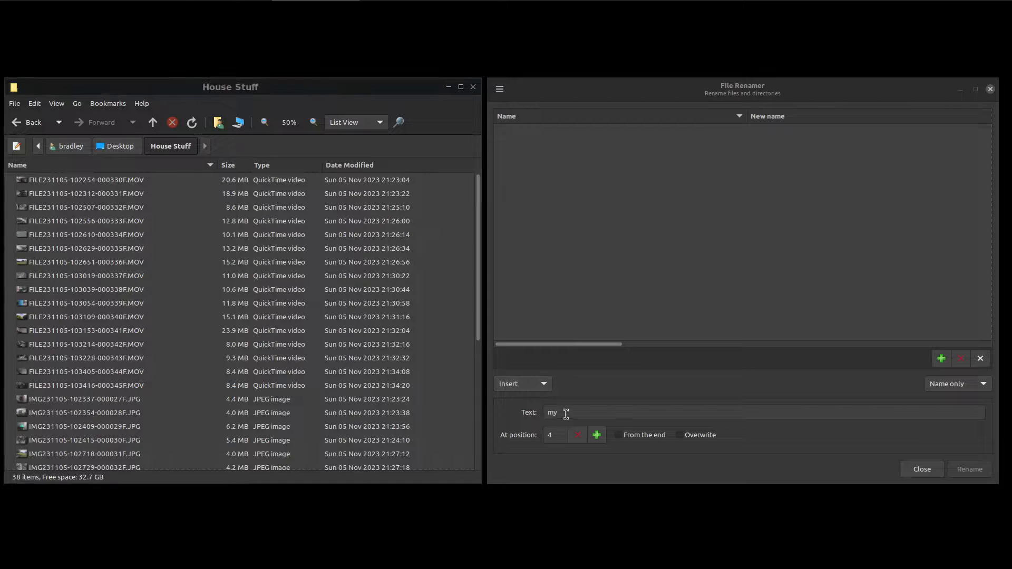
{"action": "key", "text": "BackSpace"}
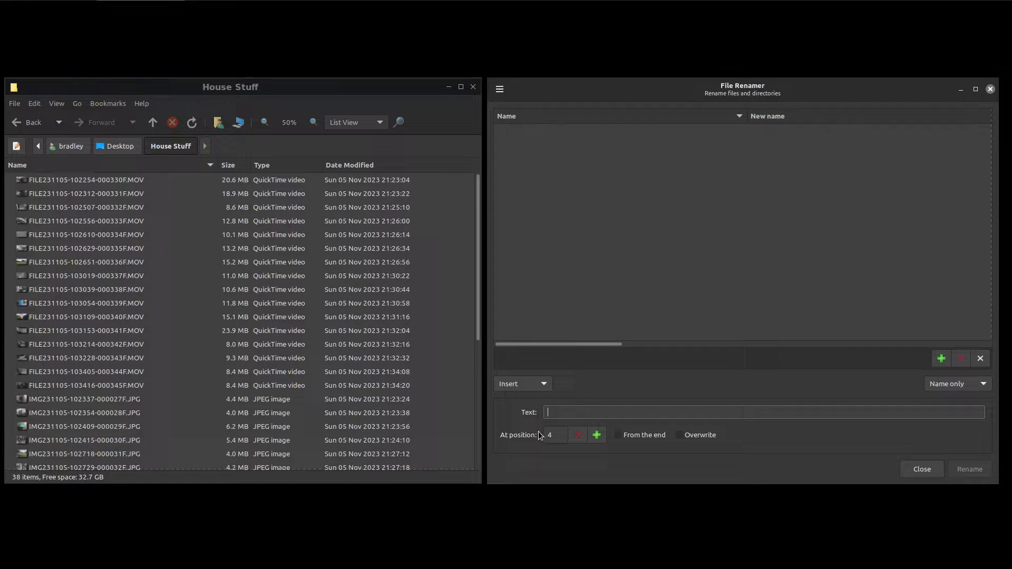
{"action": "left_click", "coordinate": [577, 434]}
{"action": "left_click", "coordinate": [577, 434]}
{"action": "left_click", "coordinate": [577, 435]}
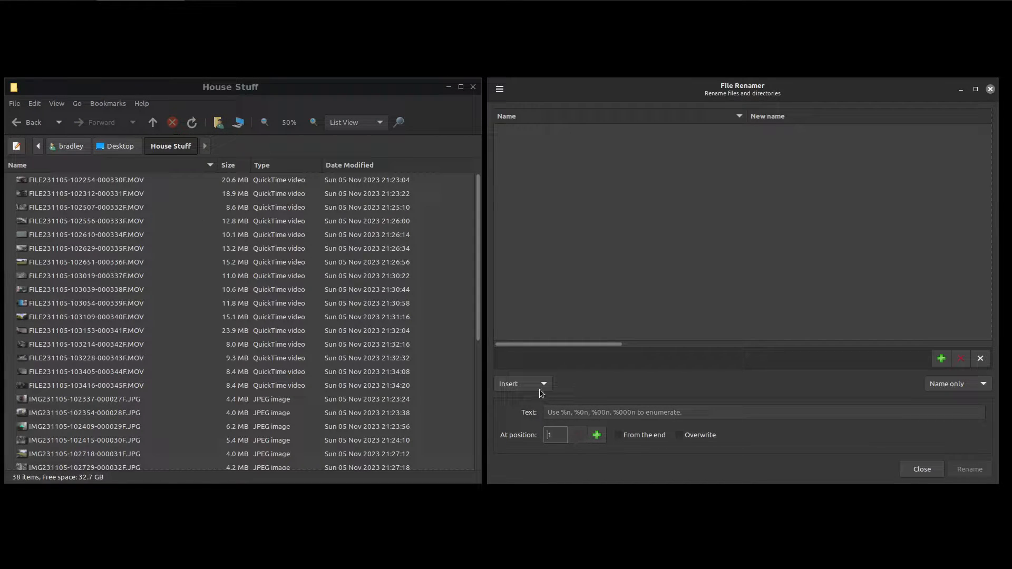
Step: Switch the renaming operation to Replace and clear both its find text and replacement text
{"action": "scroll", "coordinate": [536, 384], "scroll_direction": "down", "scroll_amount": 1}
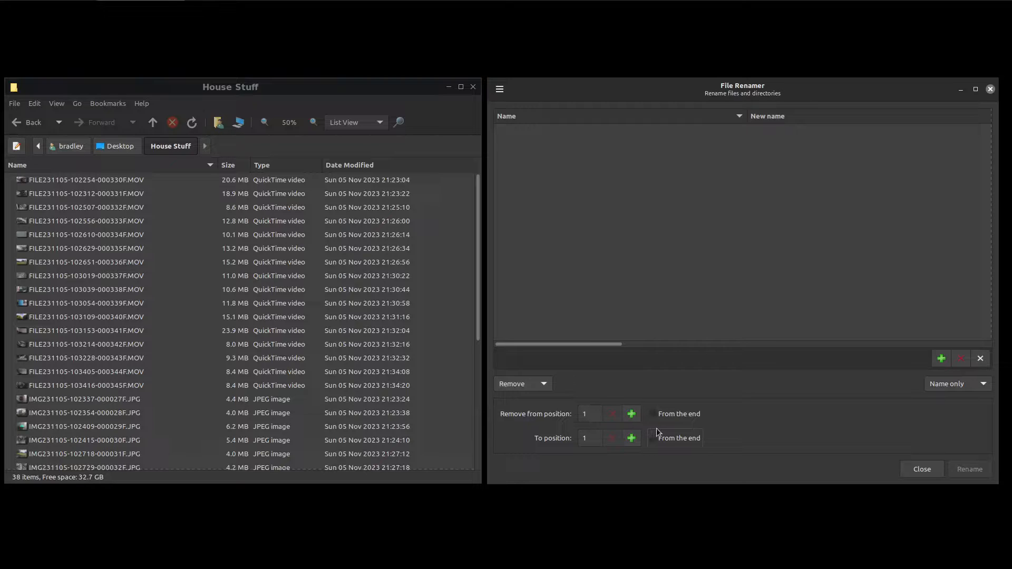
{"action": "scroll", "coordinate": [536, 382], "scroll_direction": "down", "scroll_amount": 1}
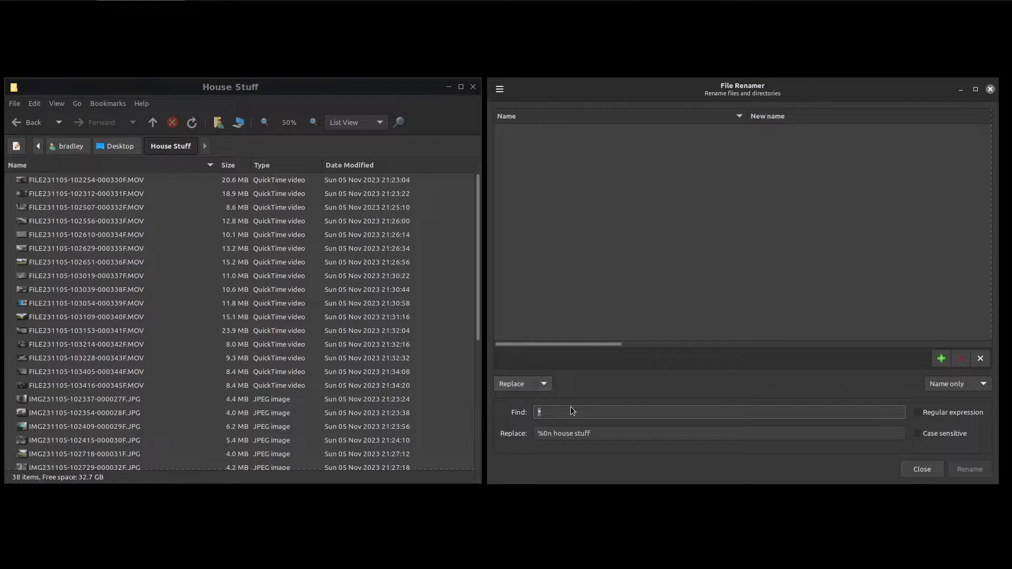
{"action": "left_click", "coordinate": [603, 430]}
{"action": "key", "text": "BackSpace"}
{"action": "key", "text": "BackSpace"}
{"action": "key", "text": "BackSpace"}
{"action": "key", "text": "BackSpace"}
{"action": "key", "text": "BackSpace"}
{"action": "key", "text": "BackSpace"}
{"action": "key", "text": "BackSpace"}
{"action": "key", "text": "BackSpace"}
{"action": "key", "text": "BackSpace"}
{"action": "key", "text": "BackSpace"}
{"action": "key", "text": "BackSpace"}
{"action": "key", "text": "BackSpace"}
{"action": "key", "text": "BackSpace"}
{"action": "key", "text": "BackSpace"}
{"action": "key", "text": "BackSpace"}
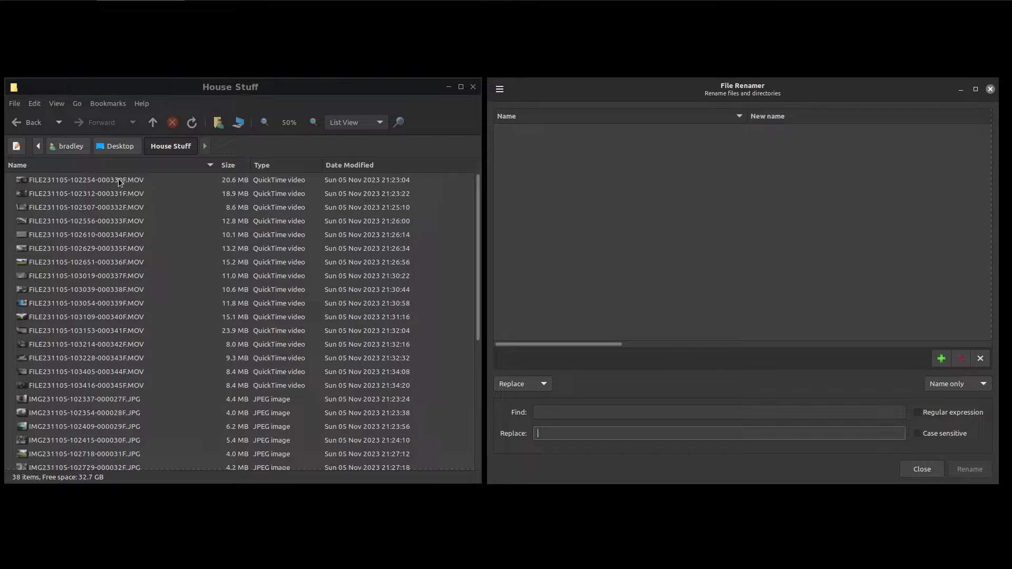
Step: Look through the original video and image names in the House Stuff folder, highlighting the first two videos to compare their numbering
{"action": "scroll", "coordinate": [175, 352], "scroll_direction": "down", "scroll_amount": 5}
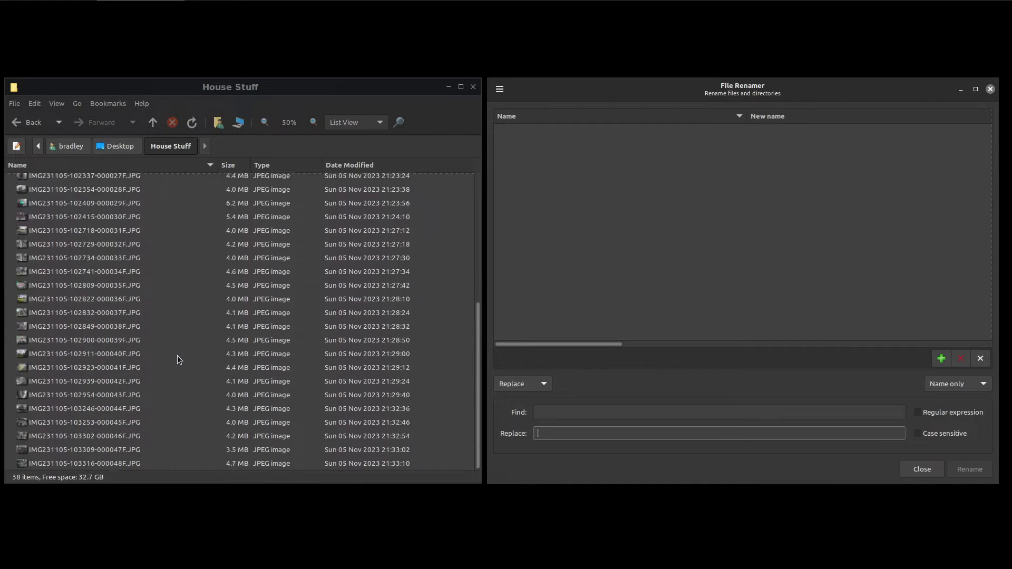
{"action": "scroll", "coordinate": [178, 348], "scroll_direction": "up", "scroll_amount": 5}
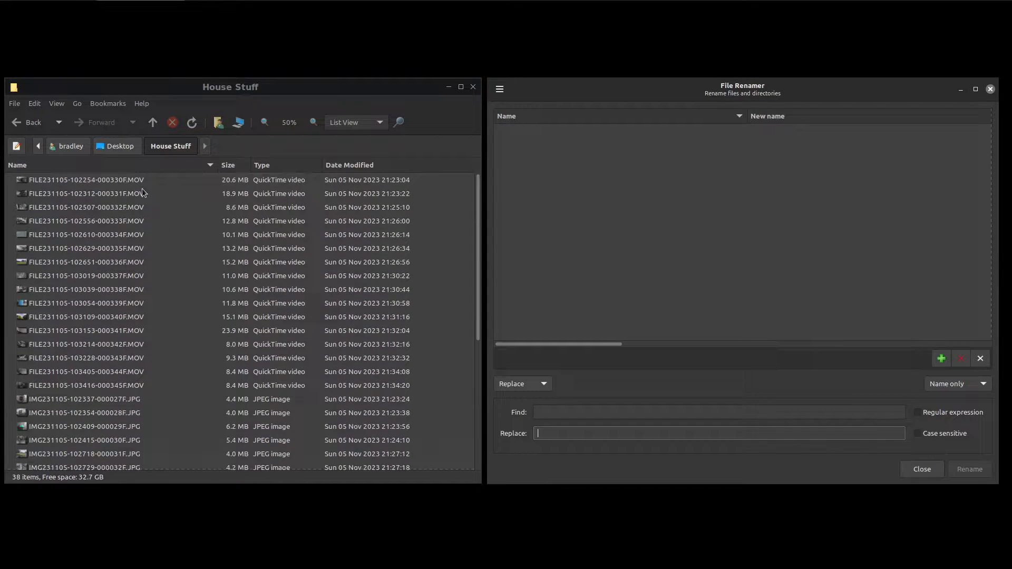
{"action": "left_click", "coordinate": [121, 178]}
{"action": "left_click", "coordinate": [122, 192]}
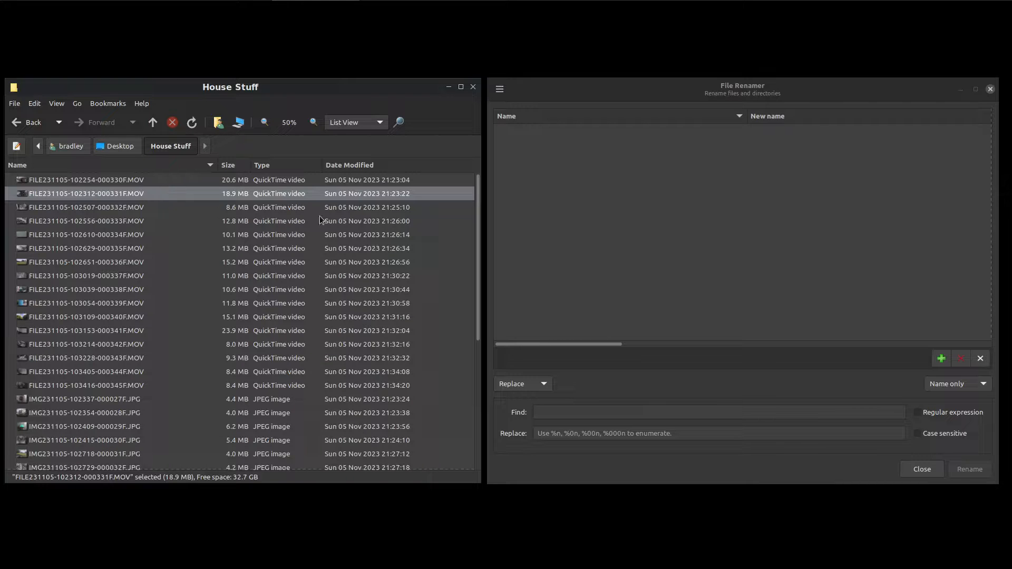
{"action": "left_click", "coordinate": [413, 164]}
{"action": "left_click", "coordinate": [423, 164]}
{"action": "scroll", "coordinate": [445, 229], "scroll_direction": "up", "scroll_amount": 5}
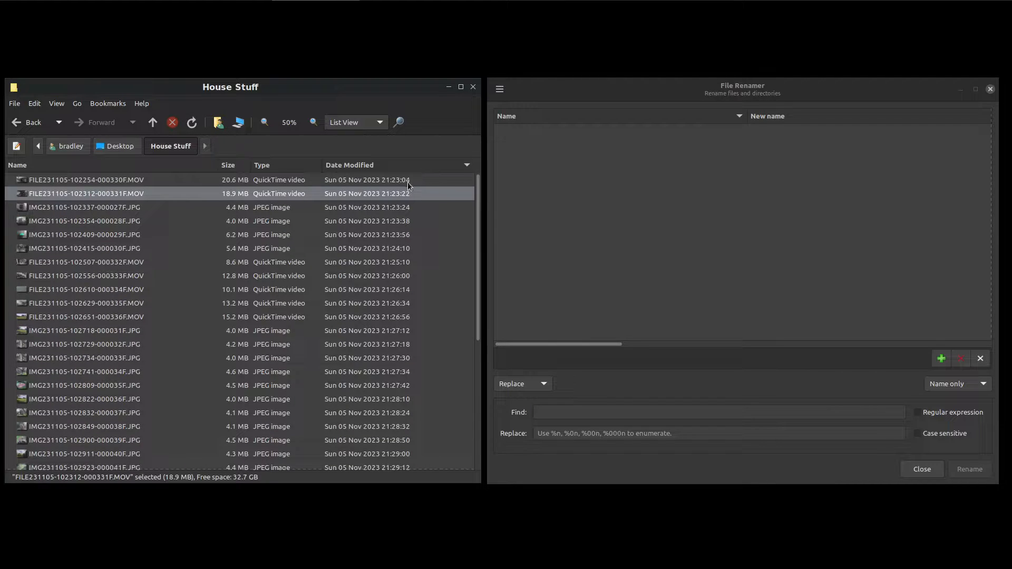
{"action": "left_click", "coordinate": [409, 182]}
{"action": "left_click", "coordinate": [93, 209]}
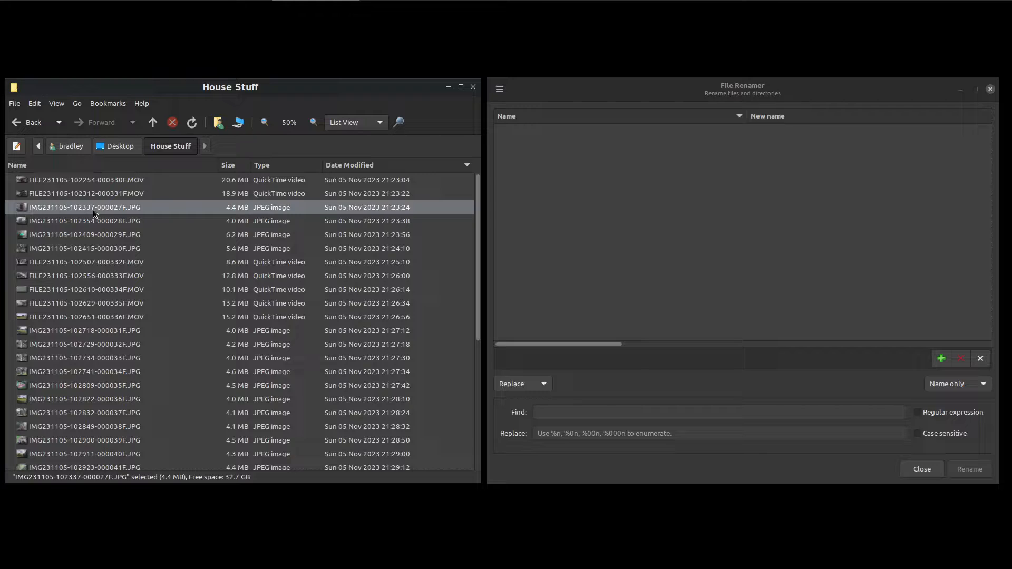
Step: Add every video and image from the House Stuff folder to the rename list
{"action": "left_click", "coordinate": [939, 359]}
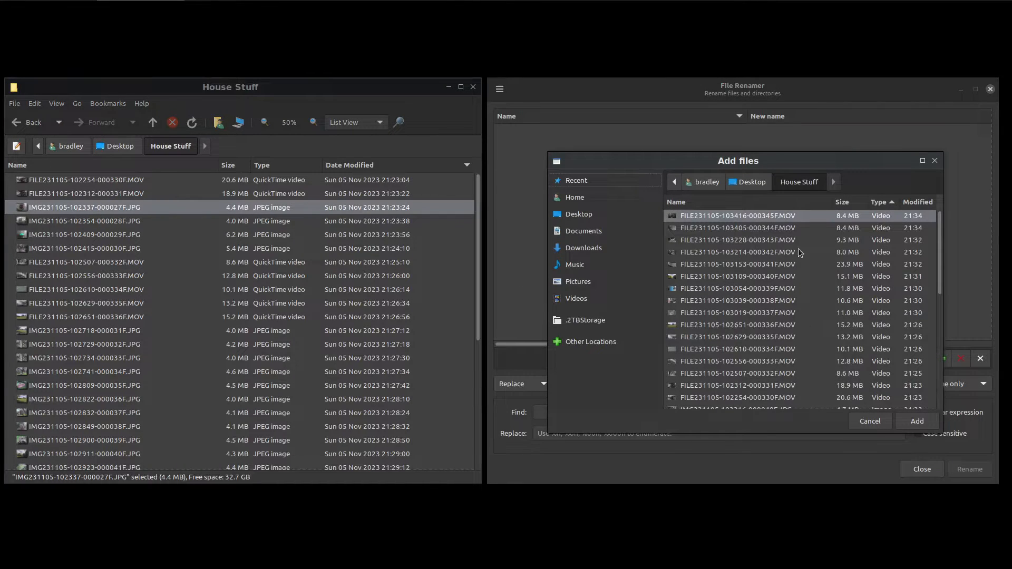
{"action": "scroll", "coordinate": [817, 243], "scroll_direction": "down", "scroll_amount": 5}
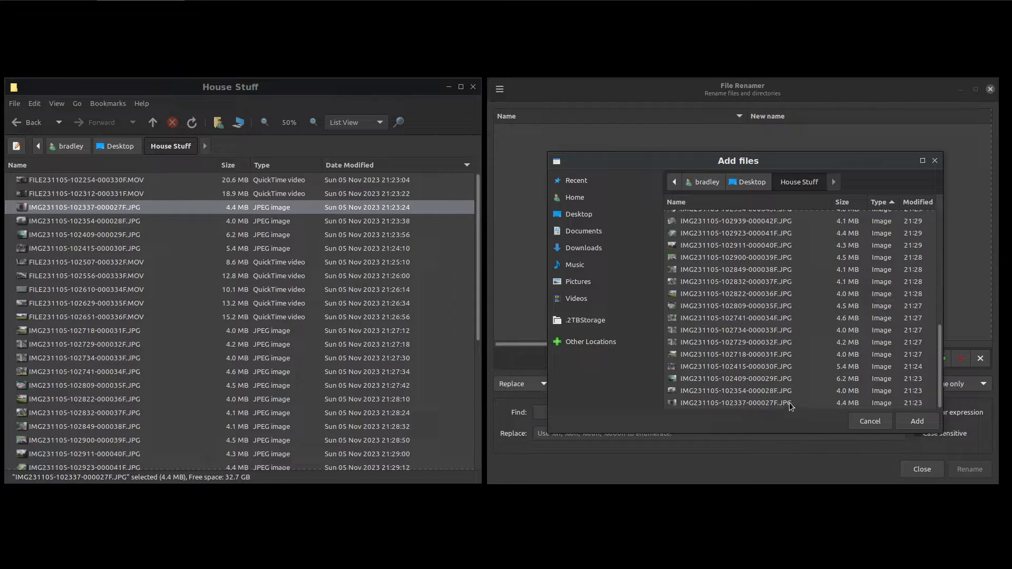
{"action": "key", "text": "ctrl+a"}
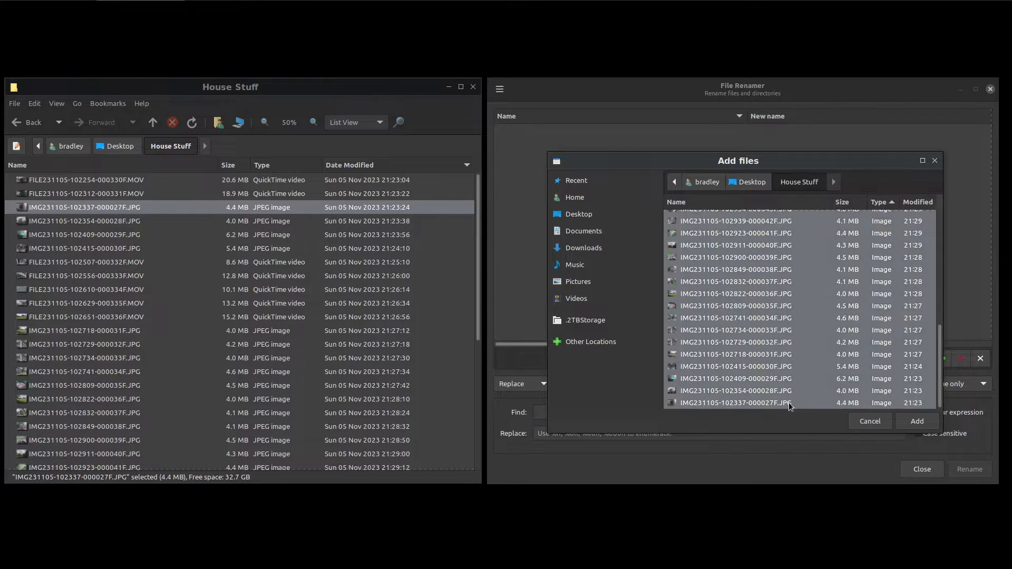
{"action": "left_click", "coordinate": [902, 423]}
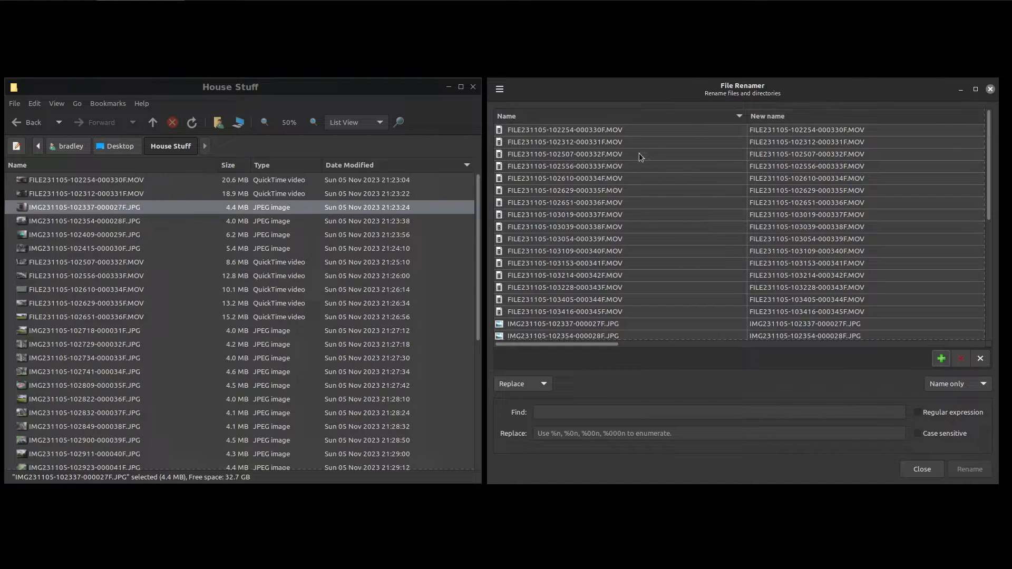
Step: Compare the rename list's order of videos and images with the House Stuff folder's order by modification date, highlighting files where the types alternate
{"action": "scroll", "coordinate": [633, 298], "scroll_direction": "down", "scroll_amount": 10}
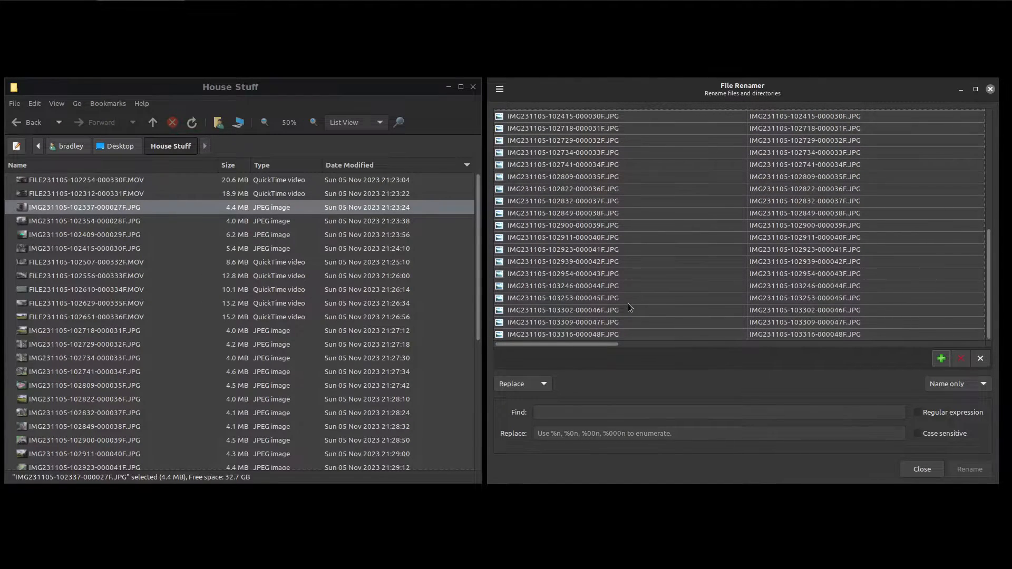
{"action": "scroll", "coordinate": [630, 295], "scroll_direction": "up", "scroll_amount": 10}
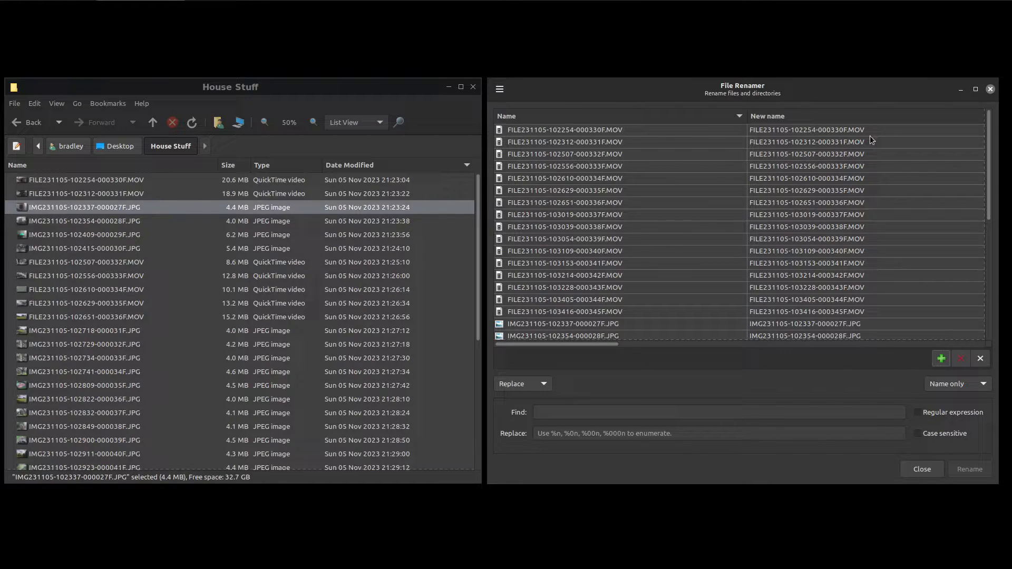
{"action": "left_click", "coordinate": [848, 130]}
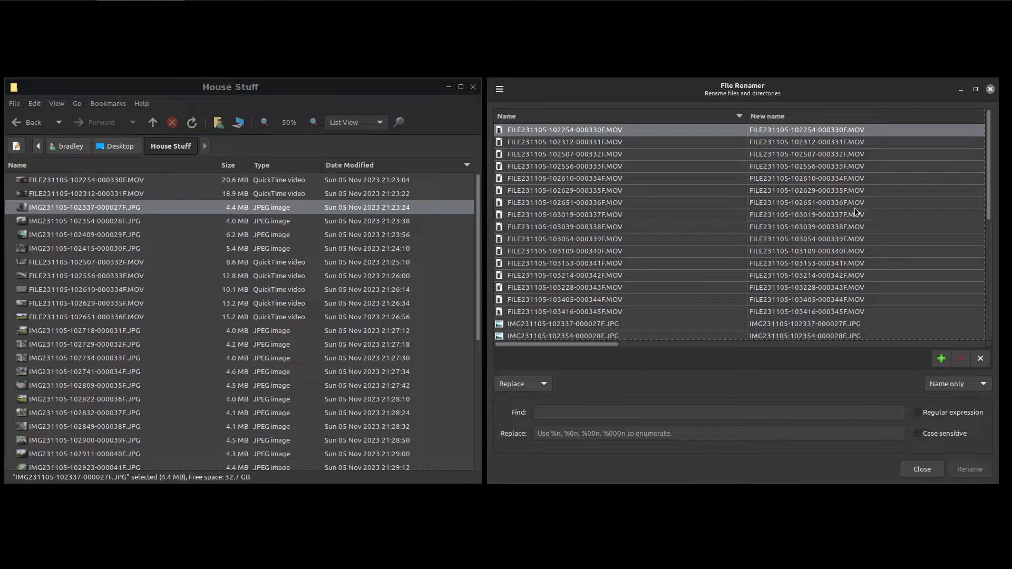
{"action": "scroll", "coordinate": [864, 211], "scroll_direction": "down", "scroll_amount": 3}
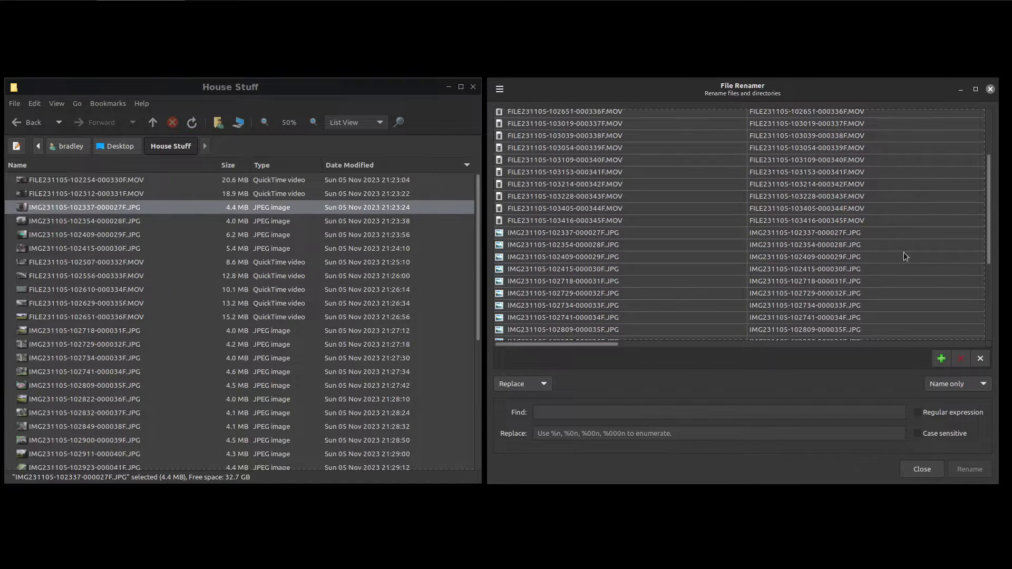
{"action": "left_click", "coordinate": [842, 232]}
{"action": "left_click", "coordinate": [847, 247]}
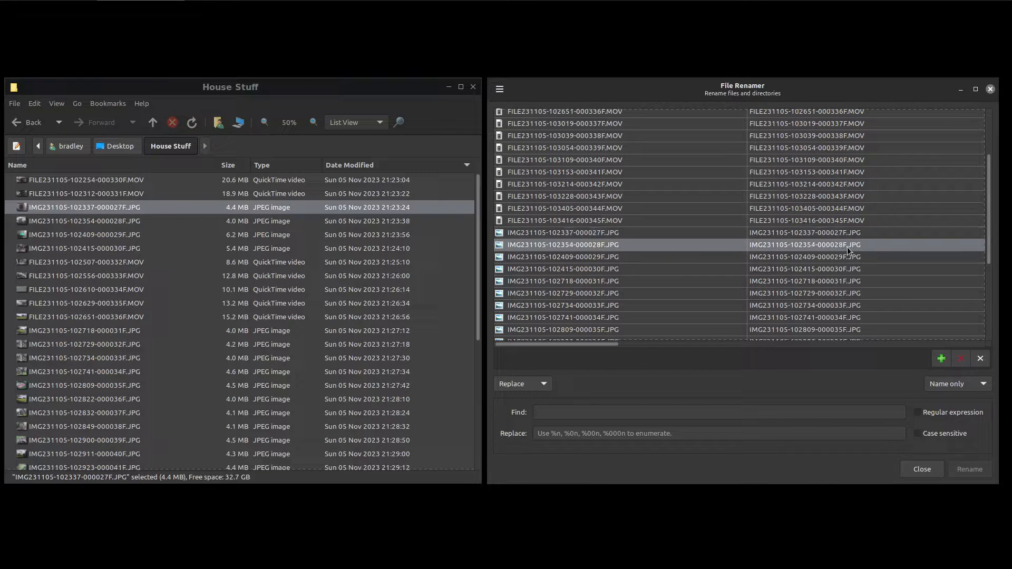
{"action": "scroll", "coordinate": [819, 211], "scroll_direction": "up", "scroll_amount": 3}
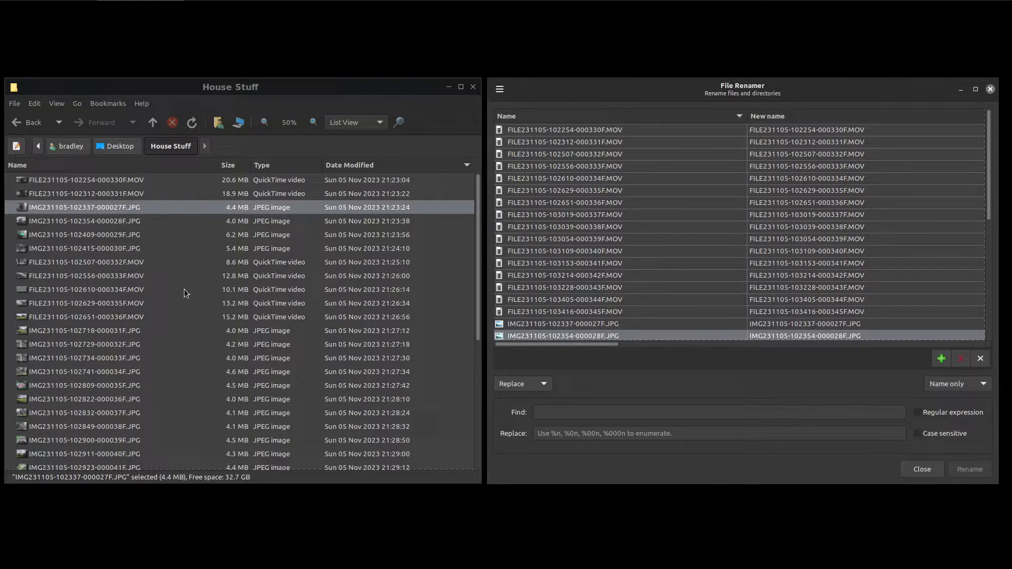
{"action": "left_click", "coordinate": [51, 181]}
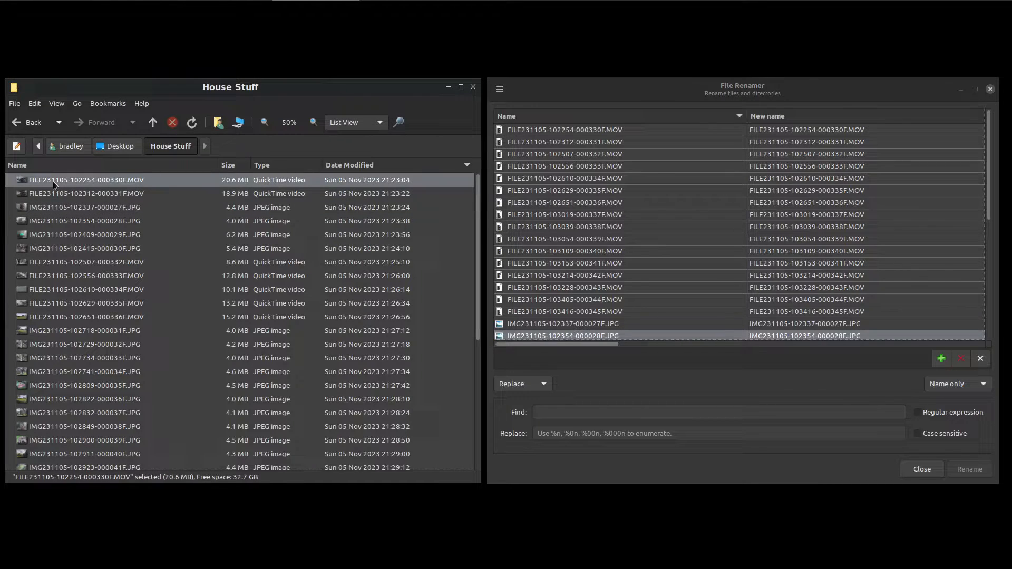
{"action": "left_click", "coordinate": [43, 193]}
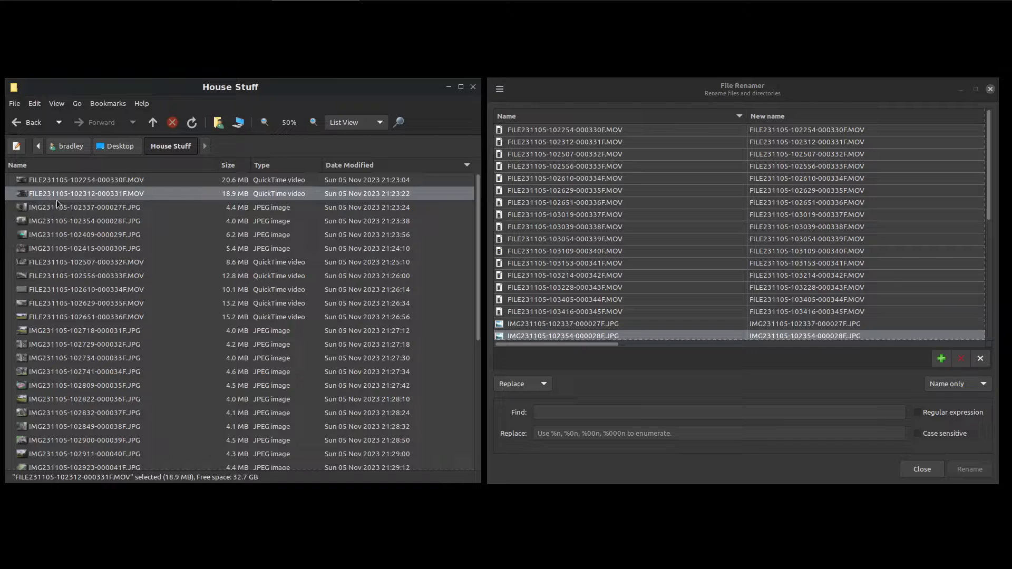
{"action": "left_click", "coordinate": [59, 209]}
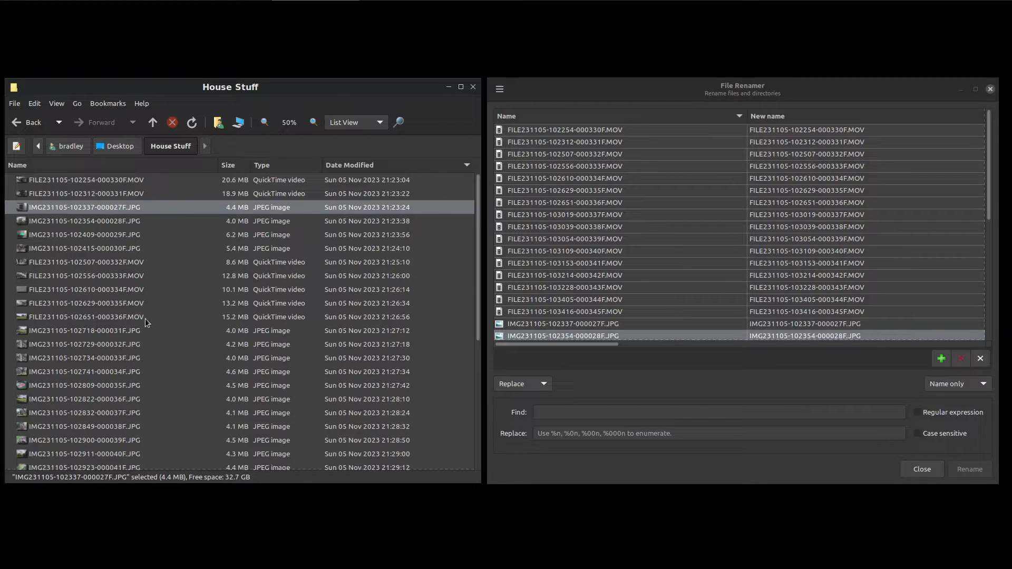
{"action": "left_click", "coordinate": [69, 317]}
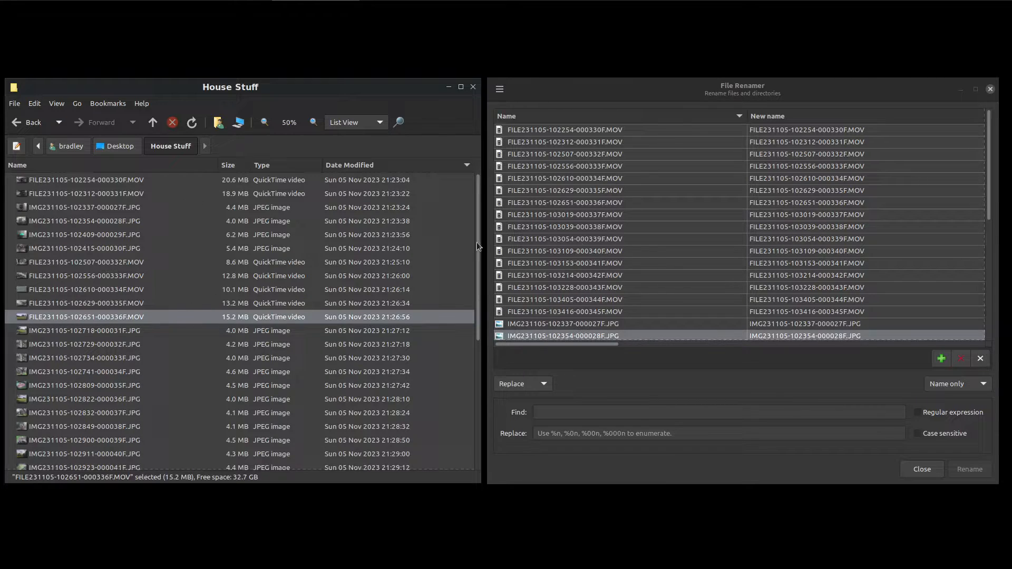
Step: Set the Replace operation to find * and substitute "%0n my house stuff", and review the previewed numbering where videos end and images begin
{"action": "left_click", "coordinate": [560, 412]}
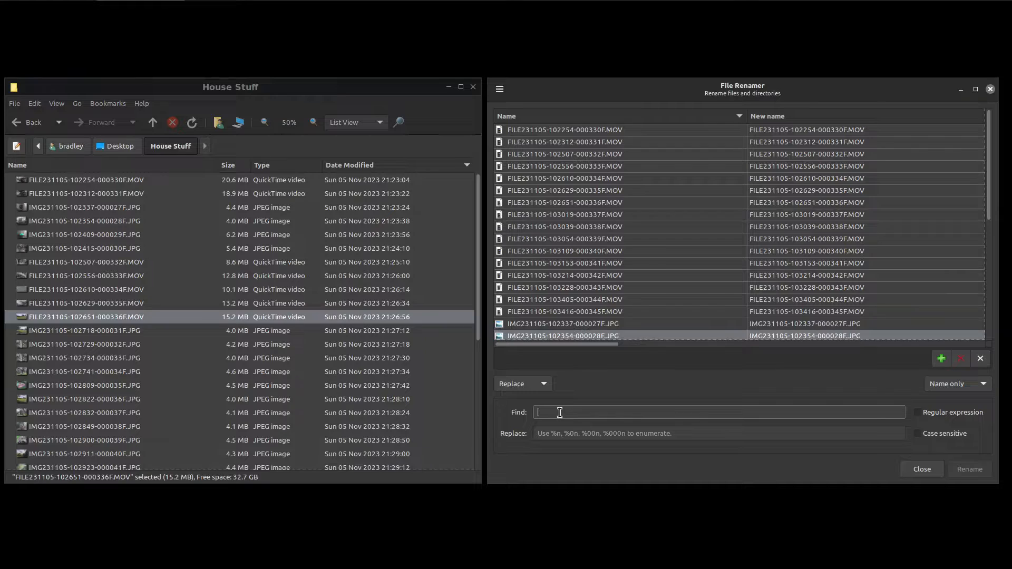
{"action": "type", "text": "*"}
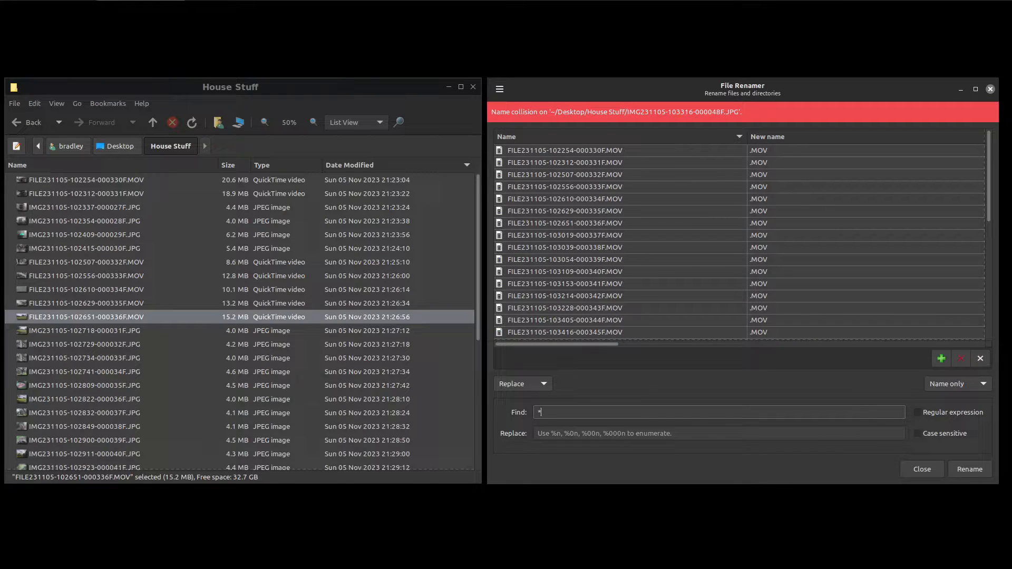
{"action": "key", "text": "Tab"}
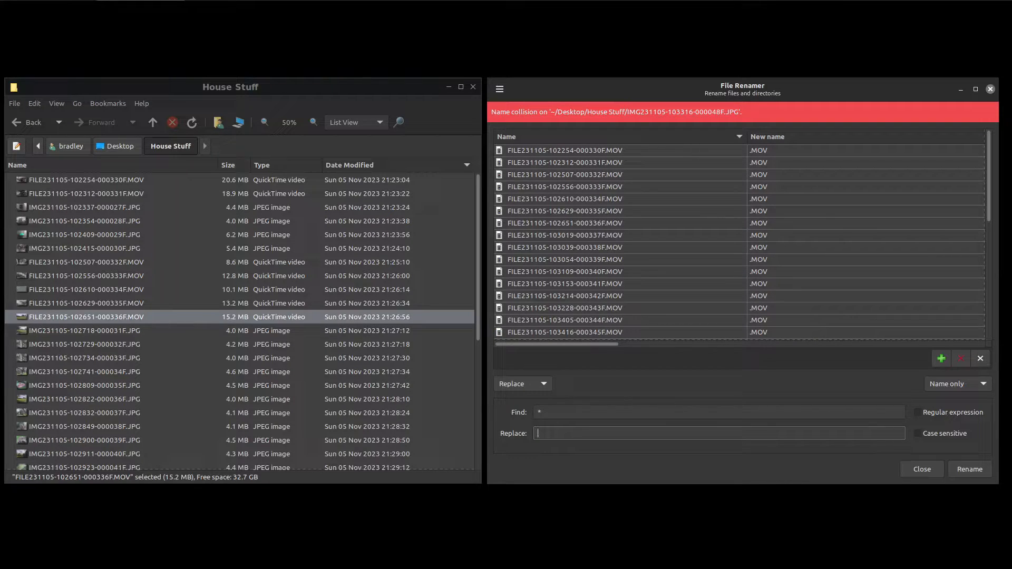
{"action": "type", "text": "%0n my house stuff"}
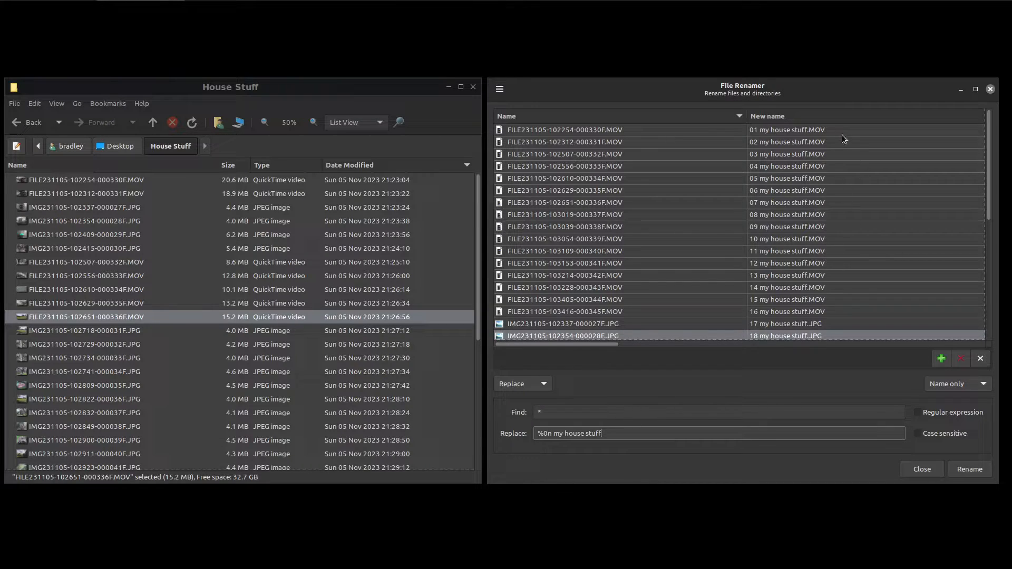
{"action": "left_click", "coordinate": [783, 308]}
{"action": "scroll", "coordinate": [784, 313], "scroll_direction": "down", "scroll_amount": 4}
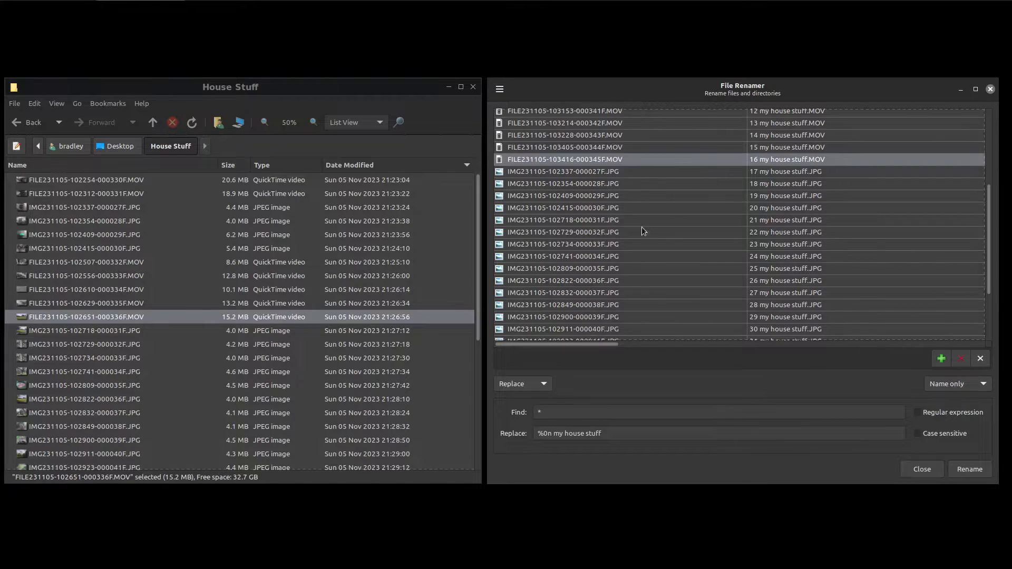
{"action": "scroll", "coordinate": [655, 289], "scroll_direction": "up", "scroll_amount": 3}
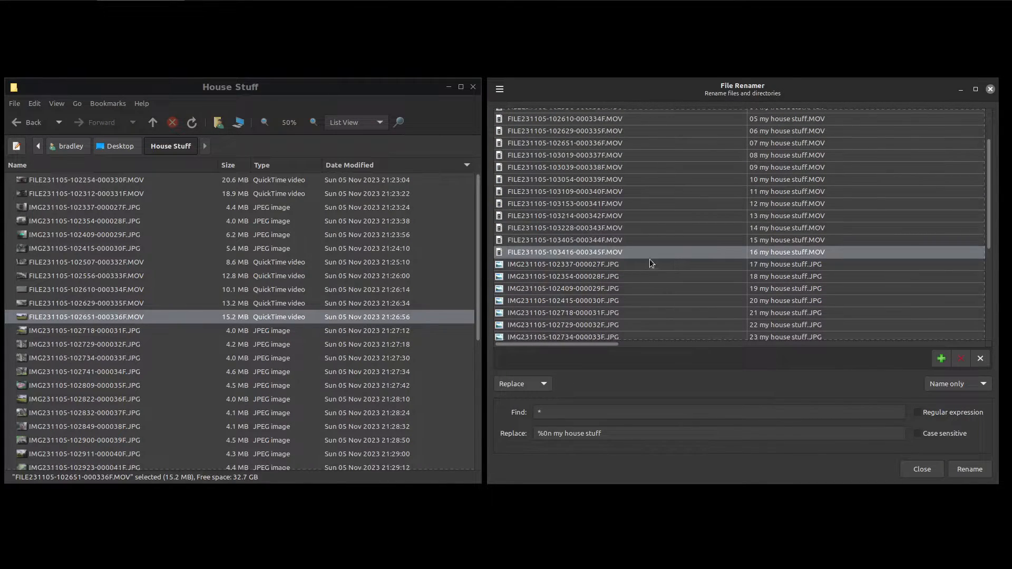
{"action": "scroll", "coordinate": [649, 258], "scroll_direction": "up", "scroll_amount": 2}
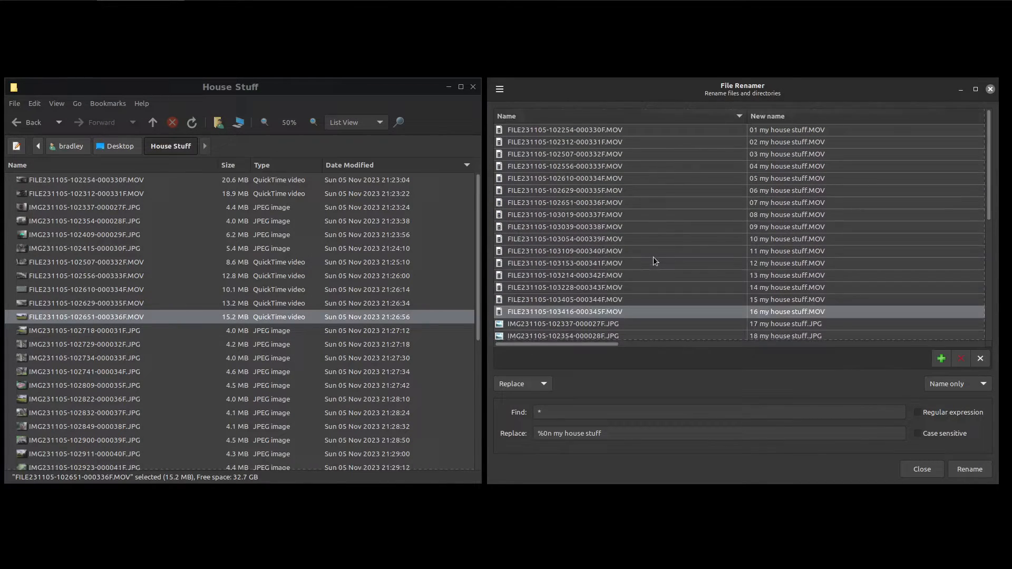
Step: Empty the rename list and clear both the find text and the replacement text
{"action": "left_click", "coordinate": [981, 358]}
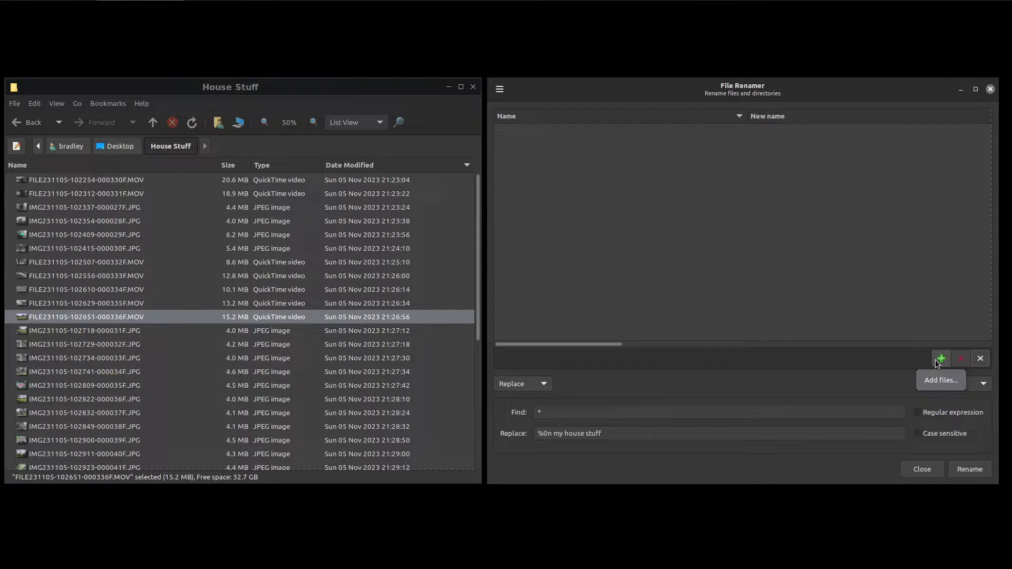
{"action": "left_click", "coordinate": [589, 413]}
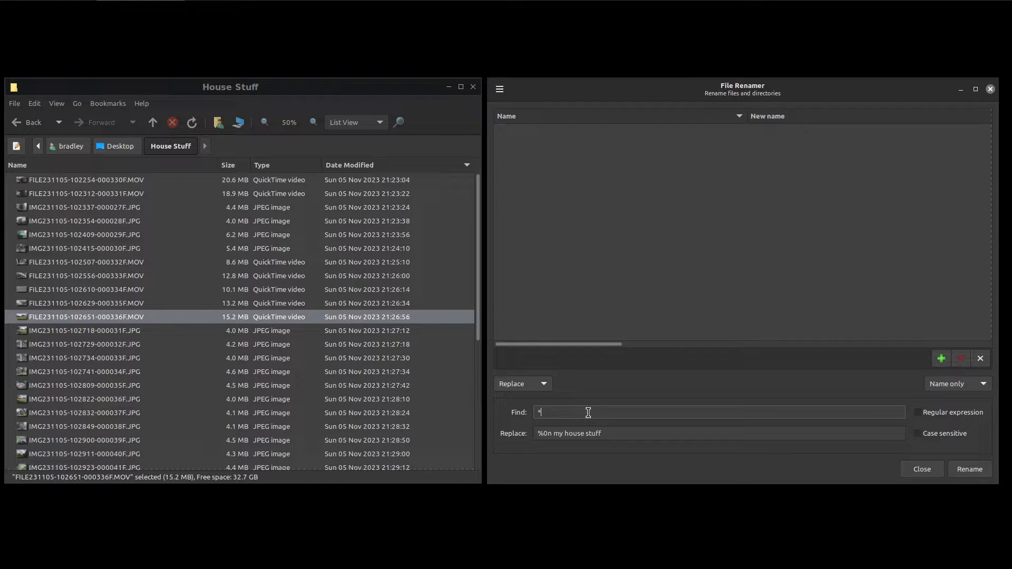
{"action": "key", "text": "BackSpace"}
{"action": "left_click", "coordinate": [629, 432]}
{"action": "double_click", "coordinate": [629, 432]}
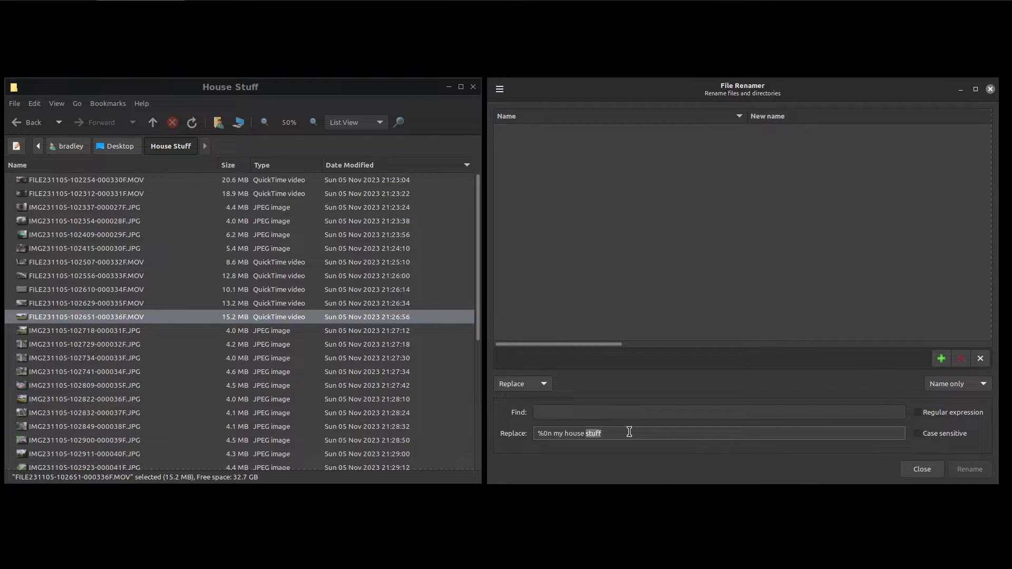
{"action": "left_click", "coordinate": [629, 432]}
{"action": "left_click_drag", "start_coordinate": [630, 432], "coordinate": [519, 420]}
{"action": "key", "text": "BackSpace"}
{"action": "left_click", "coordinate": [942, 359]}
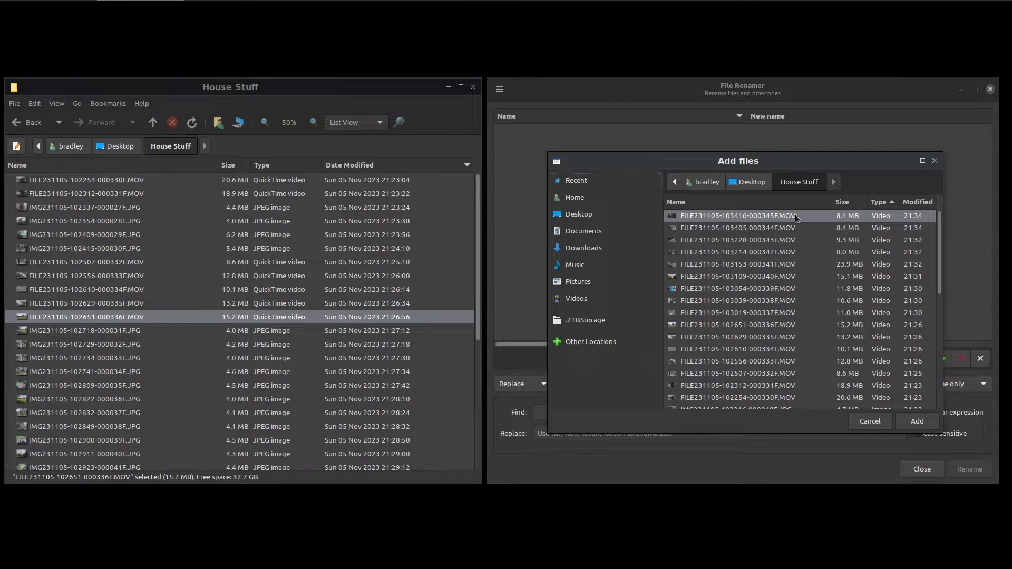
{"action": "left_click", "coordinate": [793, 397], "text": "shift"}
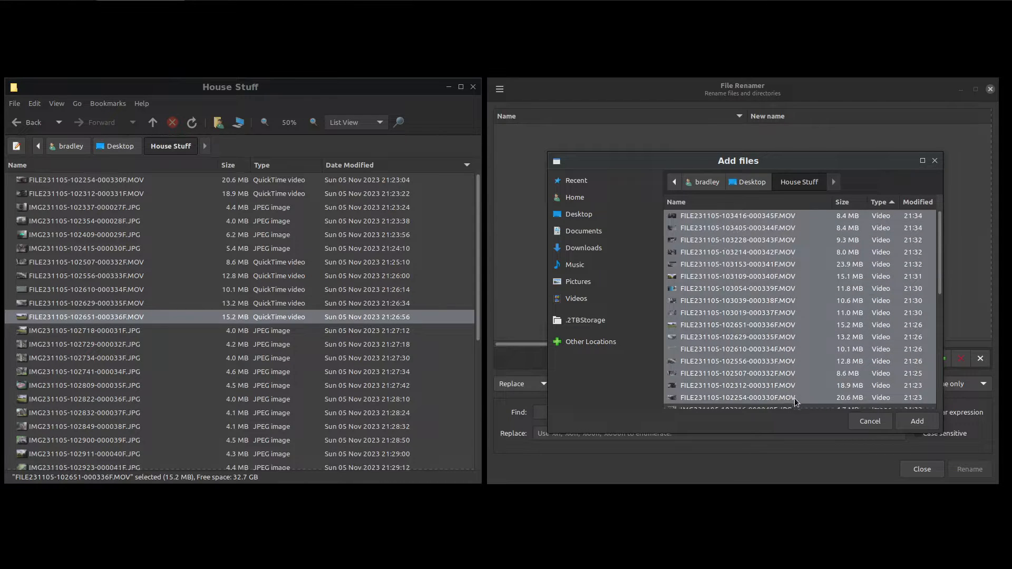
{"action": "scroll", "coordinate": [843, 355], "scroll_direction": "down", "scroll_amount": 1}
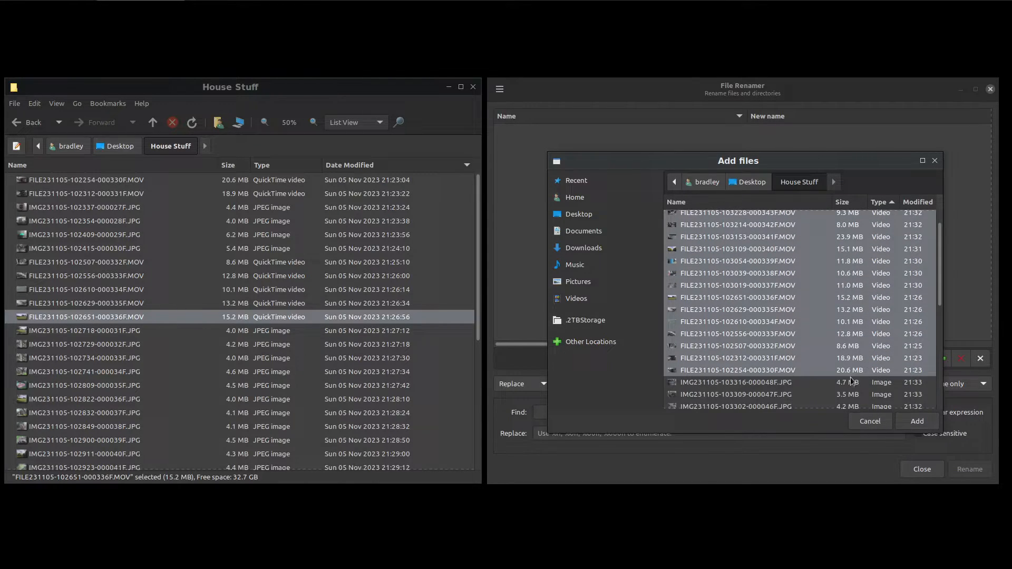
{"action": "left_click", "coordinate": [911, 423]}
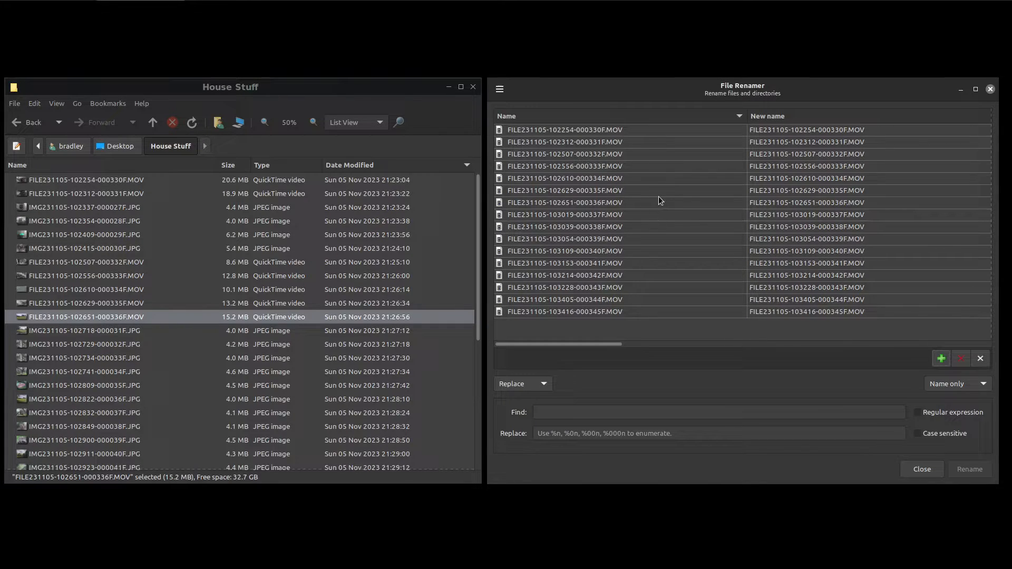
Step: Enlarge the House Stuff listing to 100% and highlight the first two videos to compare their names with their modification times
{"action": "left_click", "coordinate": [787, 130]}
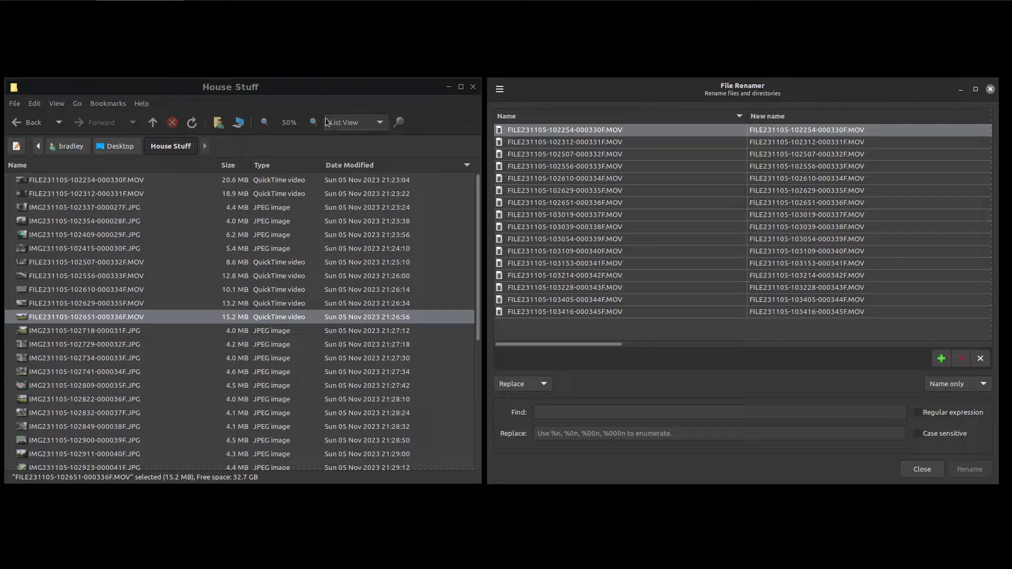
{"action": "left_click", "coordinate": [289, 124]}
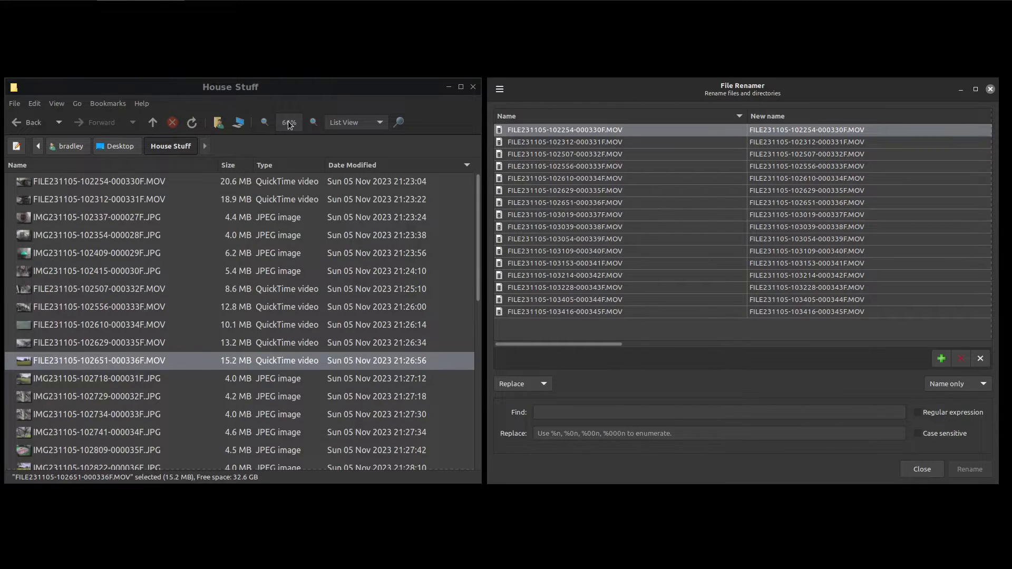
{"action": "left_click", "coordinate": [112, 197]}
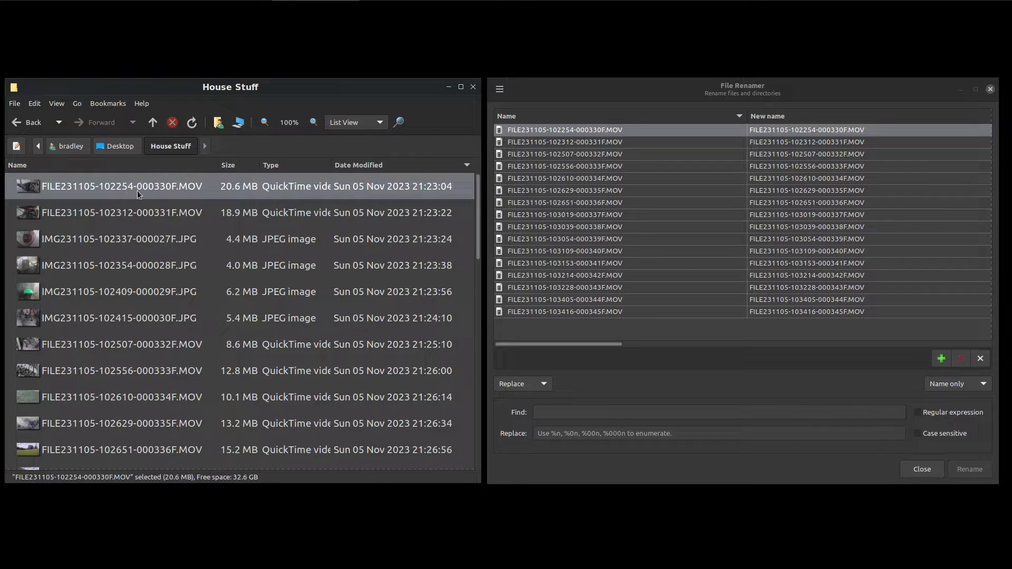
{"action": "left_click", "coordinate": [104, 222]}
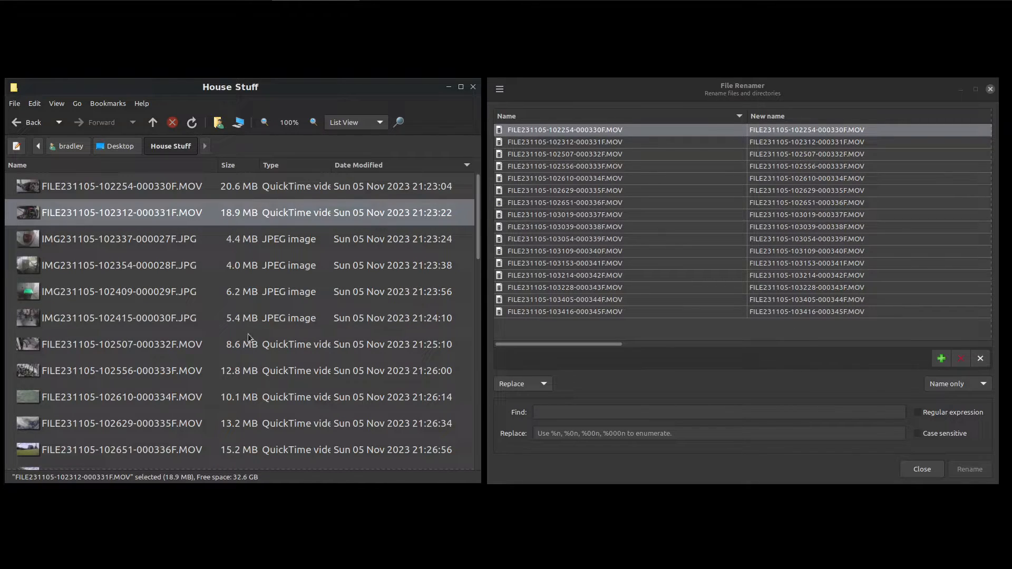
Step: Sort the House Stuff folder by file type and return its listing to 50% zoom, examining the grouped images and videos
{"action": "scroll", "coordinate": [230, 313], "scroll_direction": "down", "scroll_amount": 3}
{"action": "scroll", "coordinate": [229, 313], "scroll_direction": "down", "scroll_amount": 5}
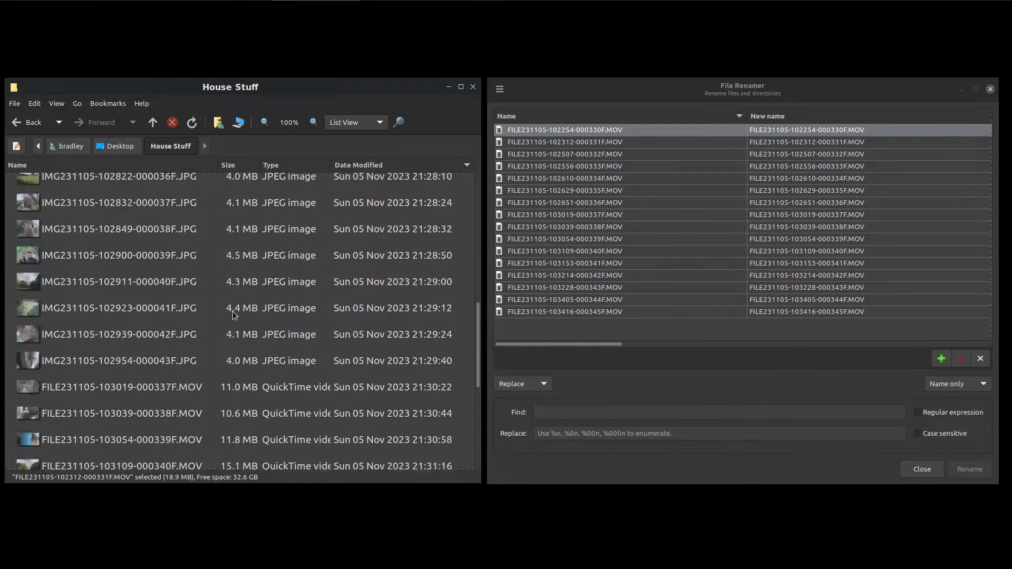
{"action": "scroll", "coordinate": [109, 241], "scroll_direction": "up", "scroll_amount": 10}
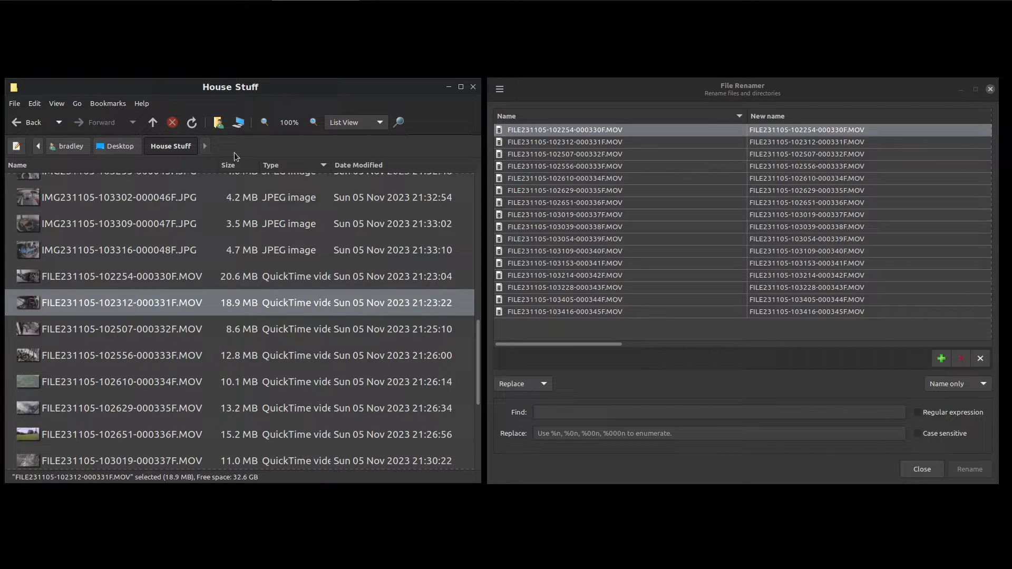
{"action": "scroll", "coordinate": [292, 122], "scroll_direction": "down", "scroll_amount": 2}
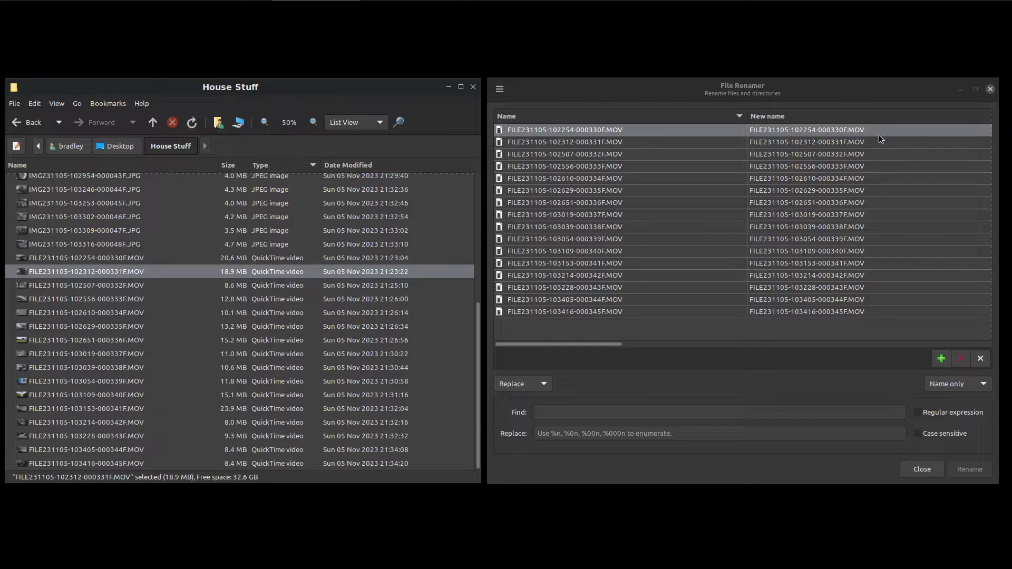
Step: Remove the characters from position 1 to 11 in the listed MOV names and apply the rename
{"action": "left_click", "coordinate": [805, 131]}
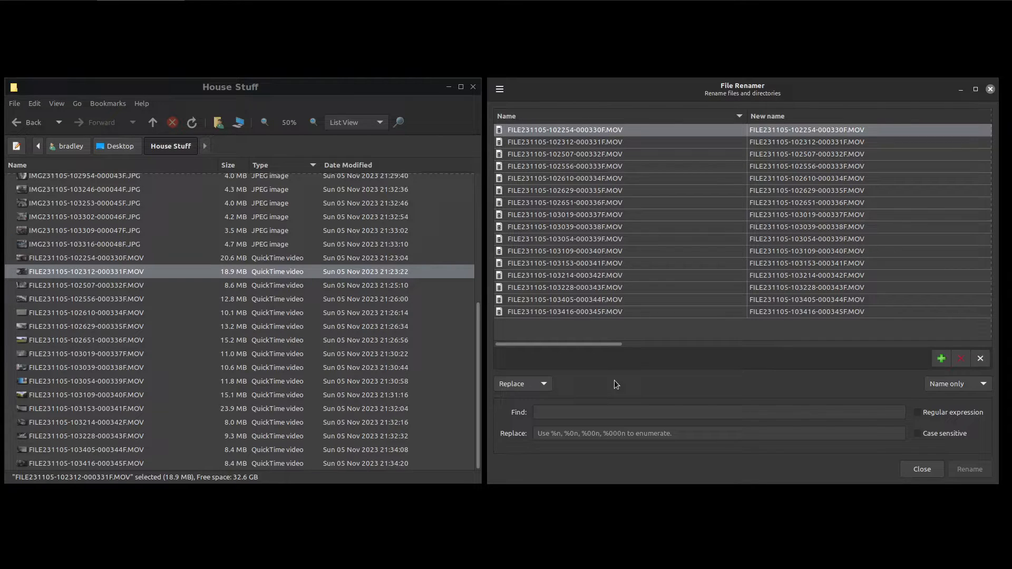
{"action": "scroll", "coordinate": [543, 383], "scroll_direction": "down", "scroll_amount": 1}
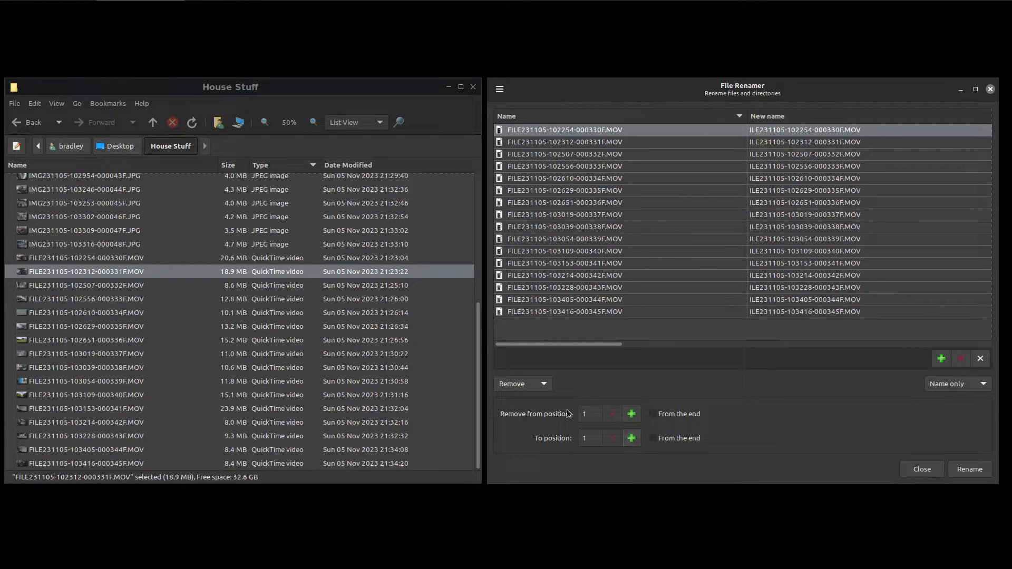
{"action": "left_click", "coordinate": [631, 438]}
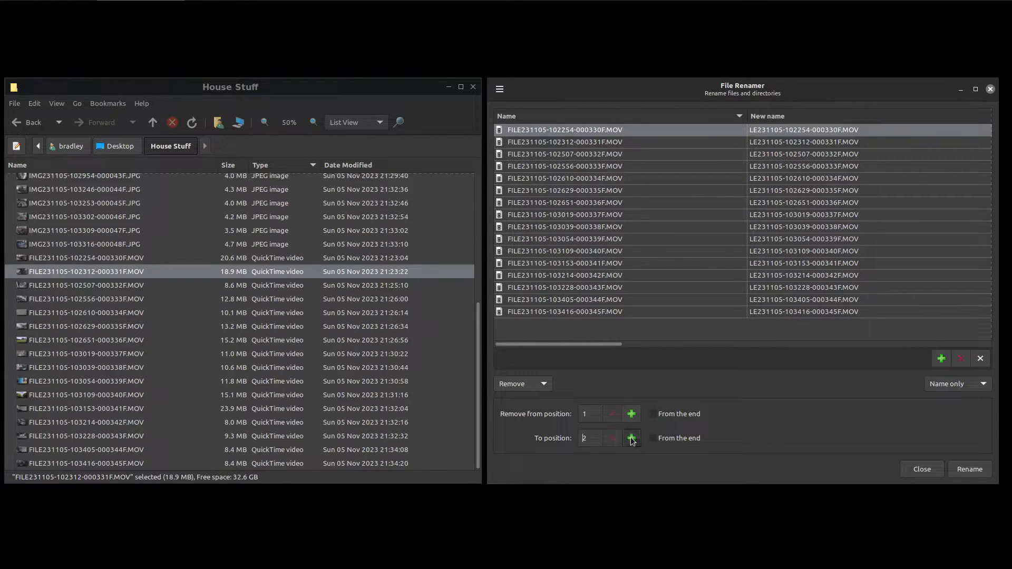
{"action": "left_click", "coordinate": [631, 438]}
{"action": "left_click", "coordinate": [631, 438]}
{"action": "left_click", "coordinate": [631, 438]}
{"action": "left_click", "coordinate": [631, 438]}
{"action": "left_click", "coordinate": [631, 438]}
{"action": "left_click", "coordinate": [631, 438]}
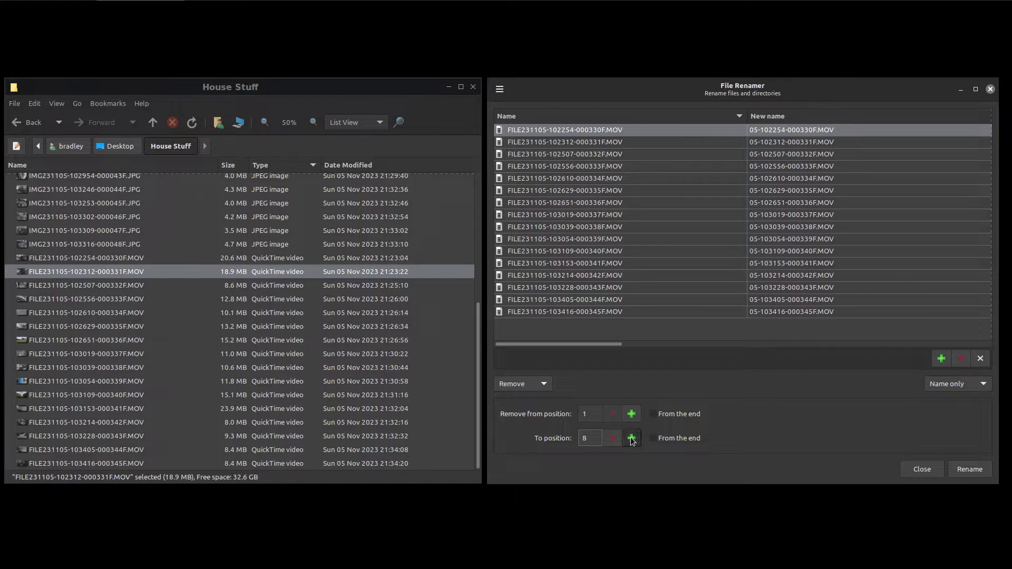
{"action": "left_click", "coordinate": [631, 438]}
{"action": "left_click", "coordinate": [631, 438]}
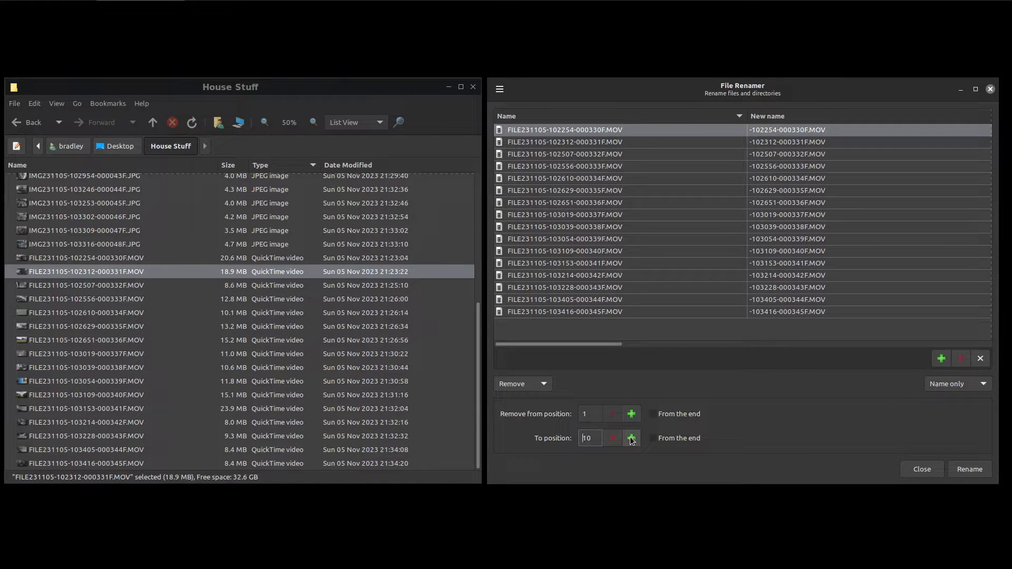
{"action": "left_click", "coordinate": [631, 438]}
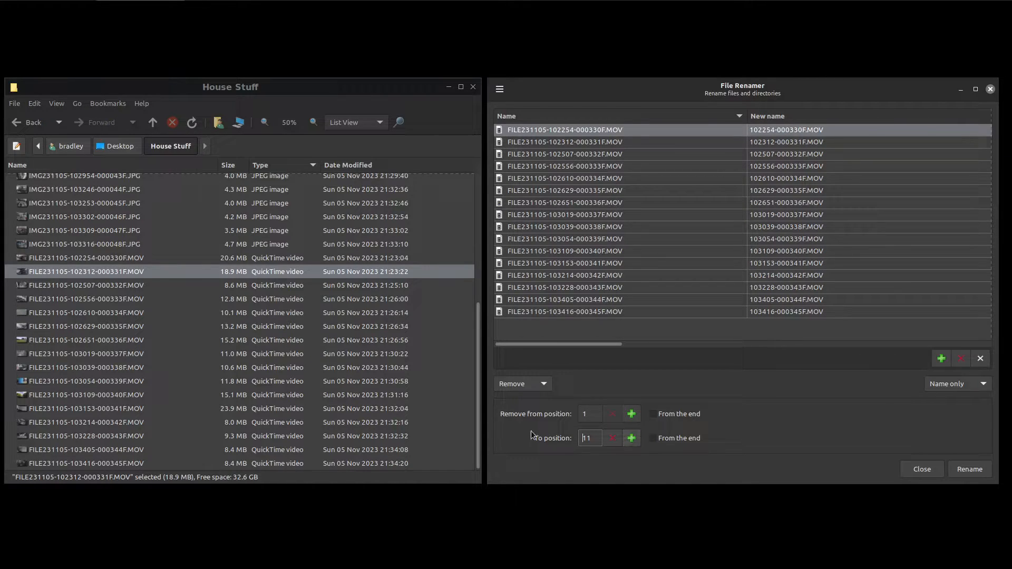
{"action": "left_click", "coordinate": [954, 469]}
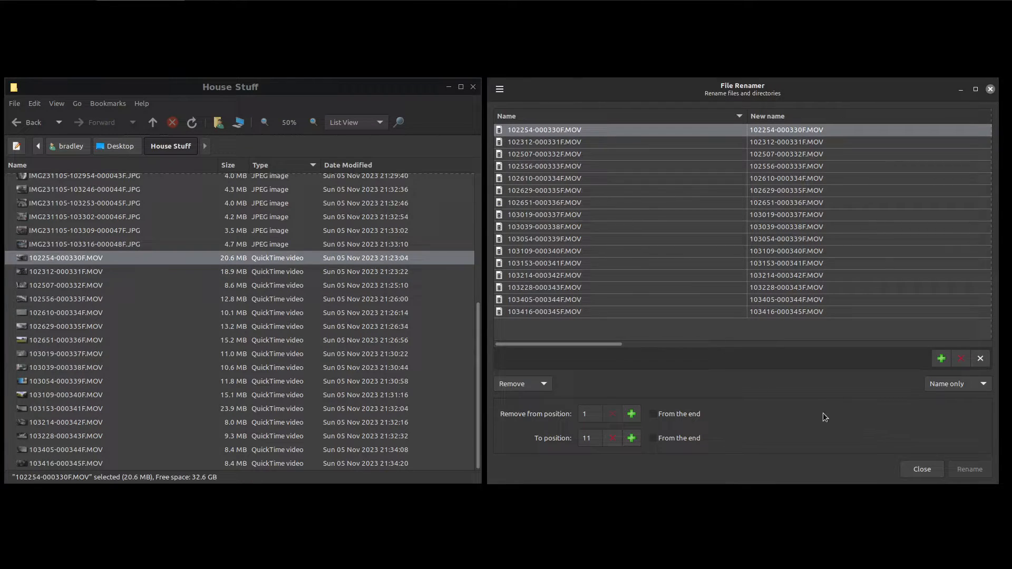
Step: Count both removal positions from the end of the name, trying end positions 2 and 3 before settling on 1
{"action": "left_click", "coordinate": [654, 438]}
{"action": "left_click", "coordinate": [613, 439]}
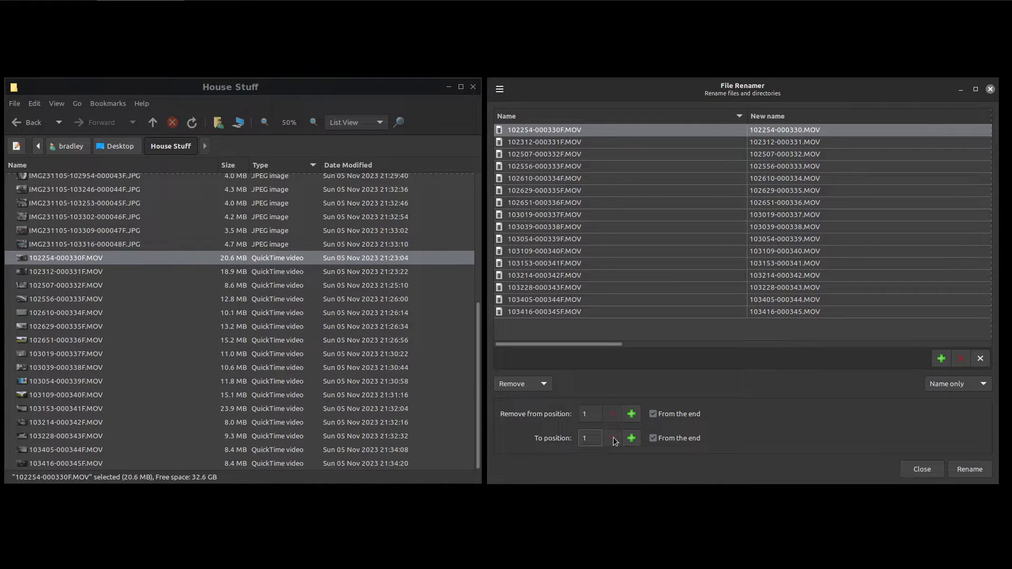
{"action": "left_click", "coordinate": [632, 440]}
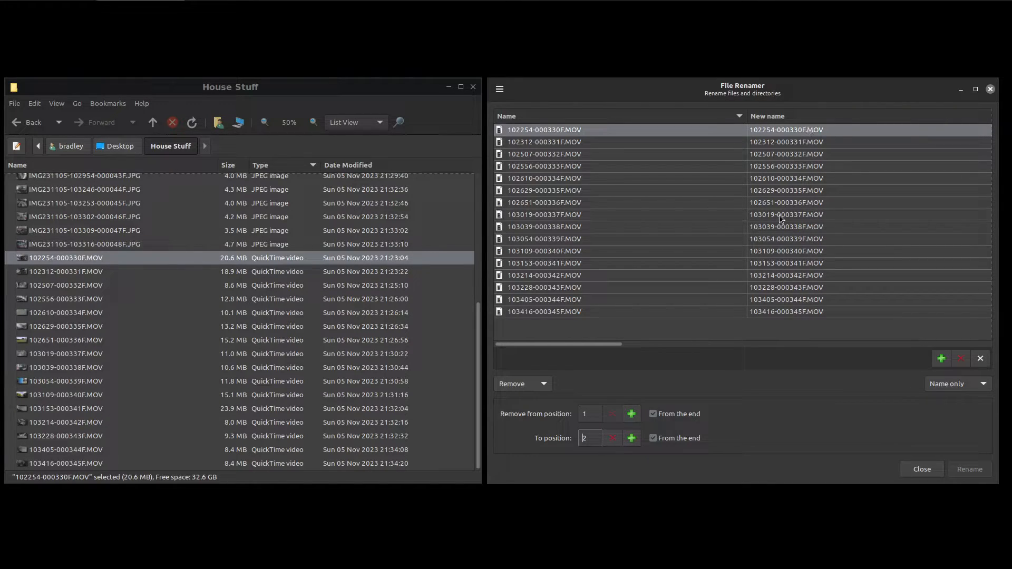
{"action": "left_click", "coordinate": [630, 439]}
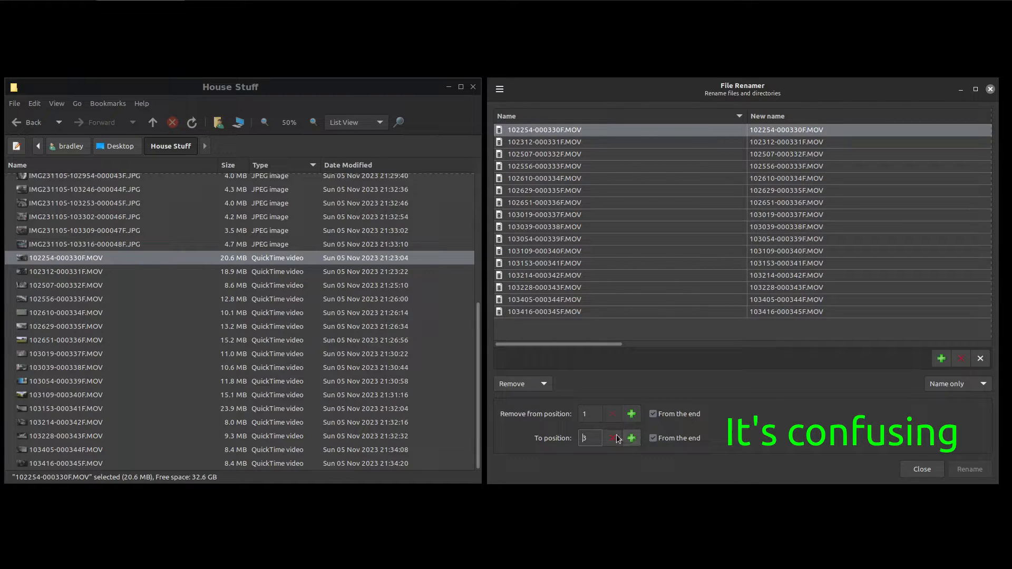
{"action": "left_click", "coordinate": [610, 439]}
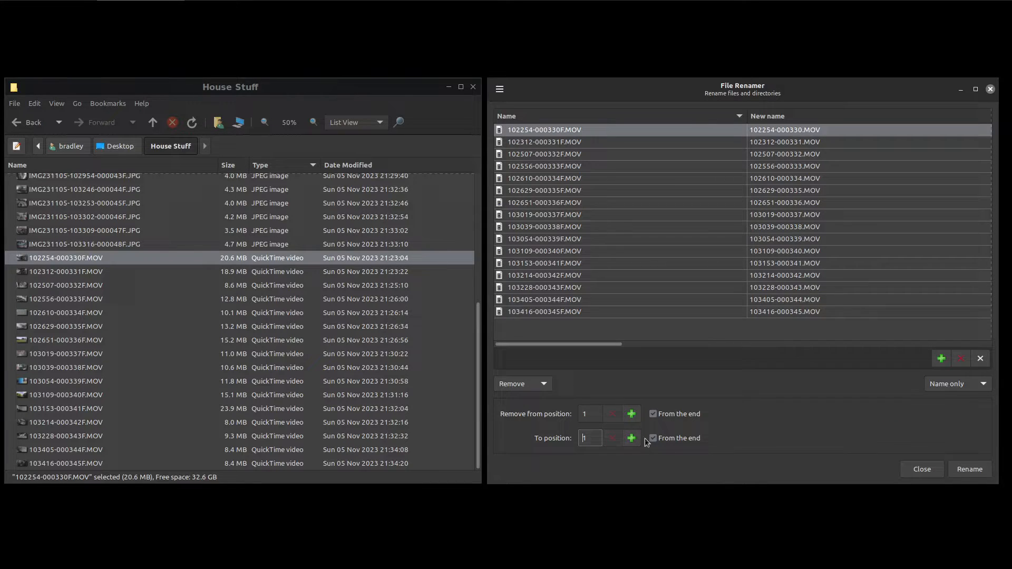
Step: Set the removal to start at position 8 from the end and rename the MOV videos
{"action": "left_click", "coordinate": [631, 414]}
{"action": "left_click", "coordinate": [632, 415]}
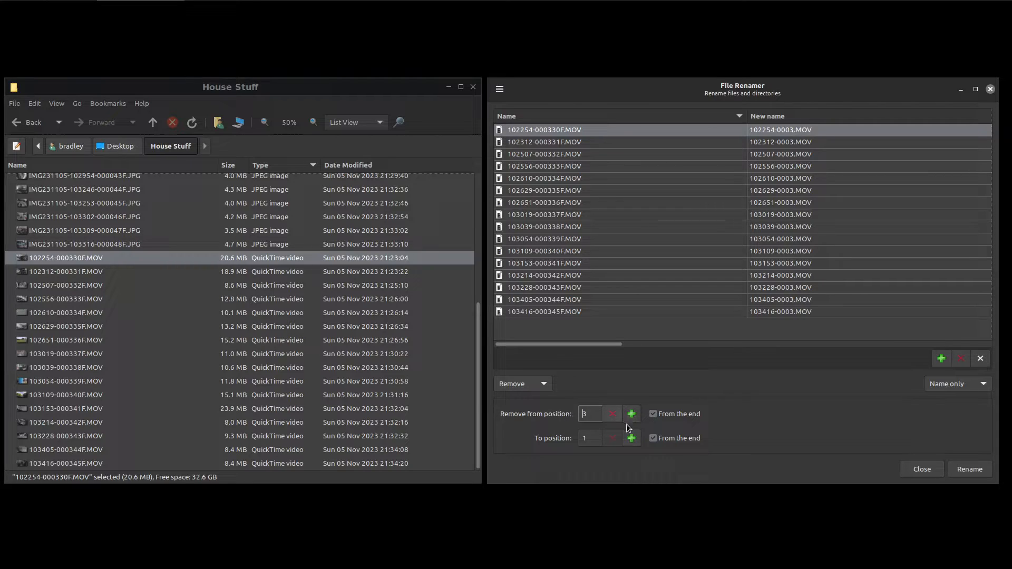
{"action": "left_click", "coordinate": [632, 415]}
{"action": "left_click", "coordinate": [632, 416]}
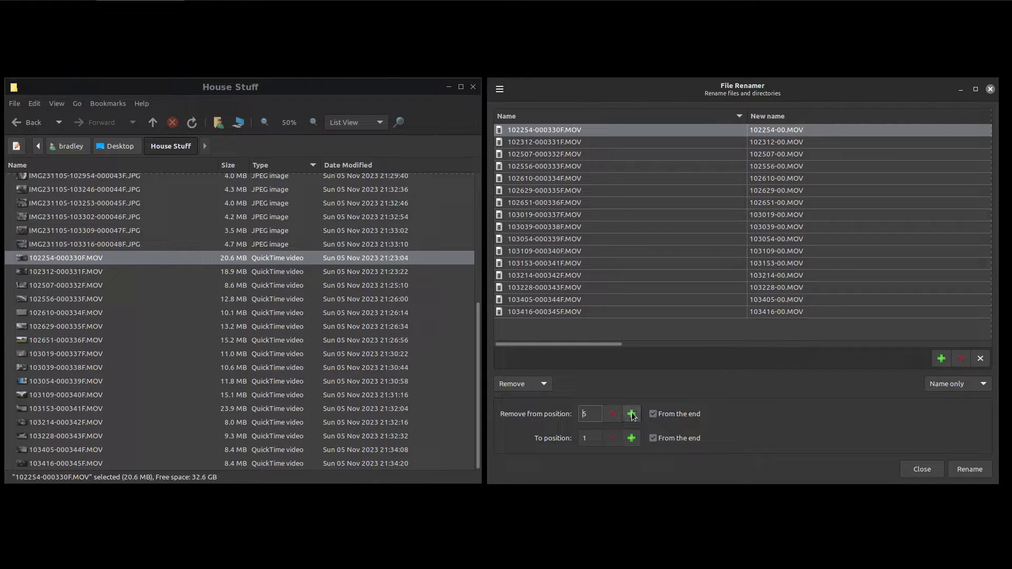
{"action": "left_click", "coordinate": [632, 415]}
{"action": "left_click", "coordinate": [632, 415]}
{"action": "left_click", "coordinate": [632, 415]}
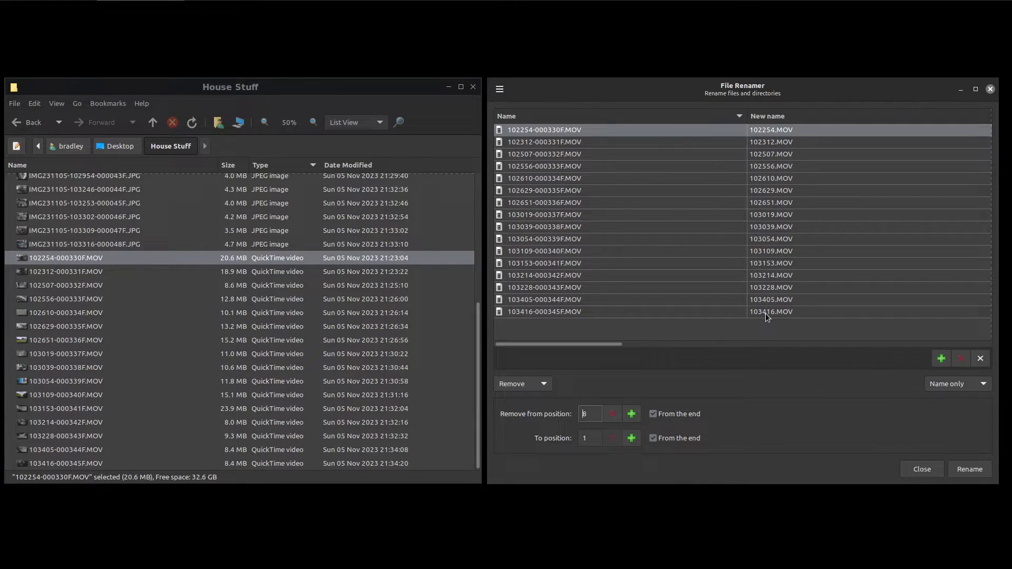
{"action": "left_click", "coordinate": [968, 473]}
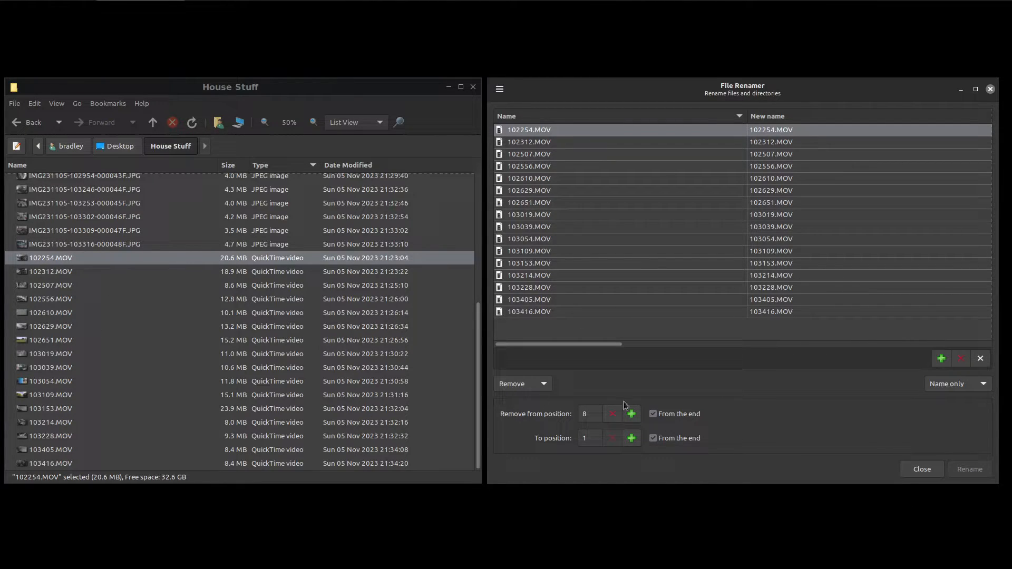
{"action": "left_click", "coordinate": [981, 360]}
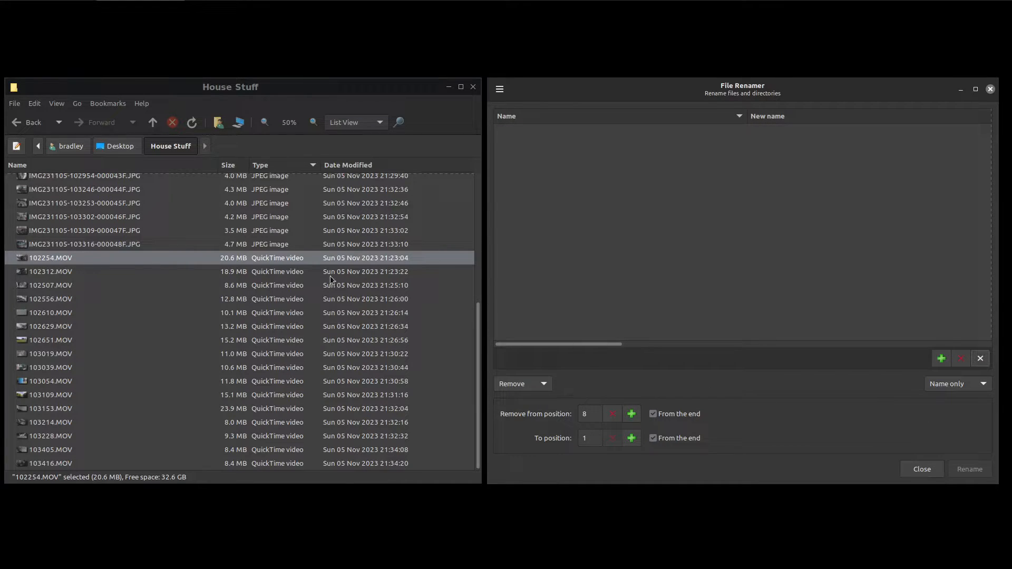
{"action": "left_click", "coordinate": [940, 359]}
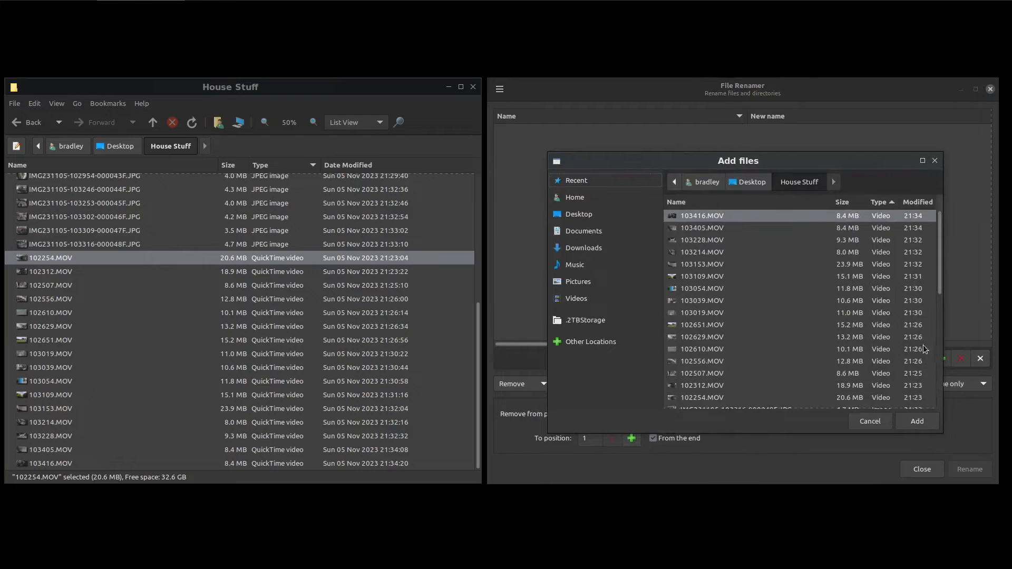
{"action": "scroll", "coordinate": [780, 285], "scroll_direction": "down", "scroll_amount": 3}
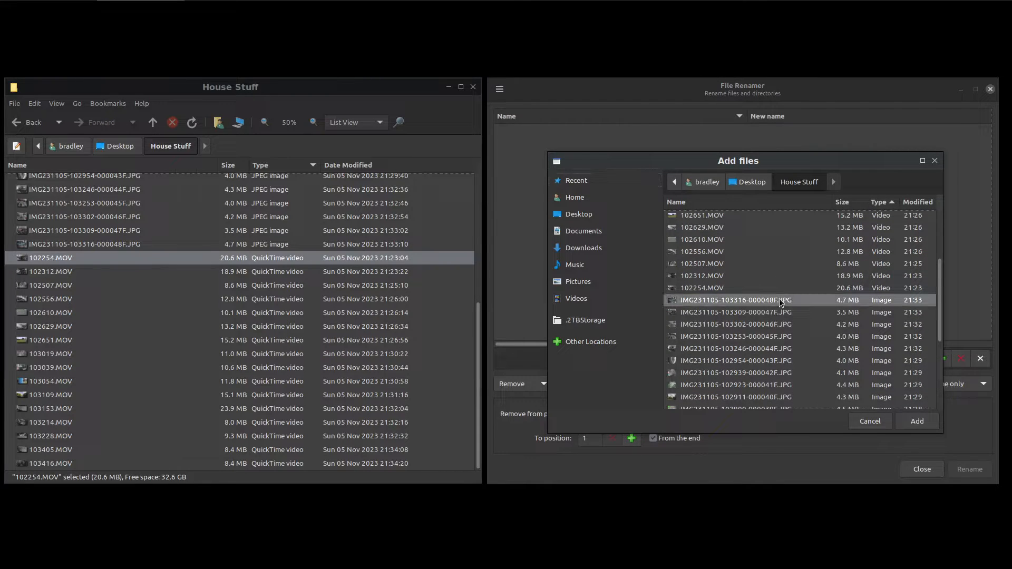
{"action": "scroll", "coordinate": [809, 303], "scroll_direction": "down", "scroll_amount": 4}
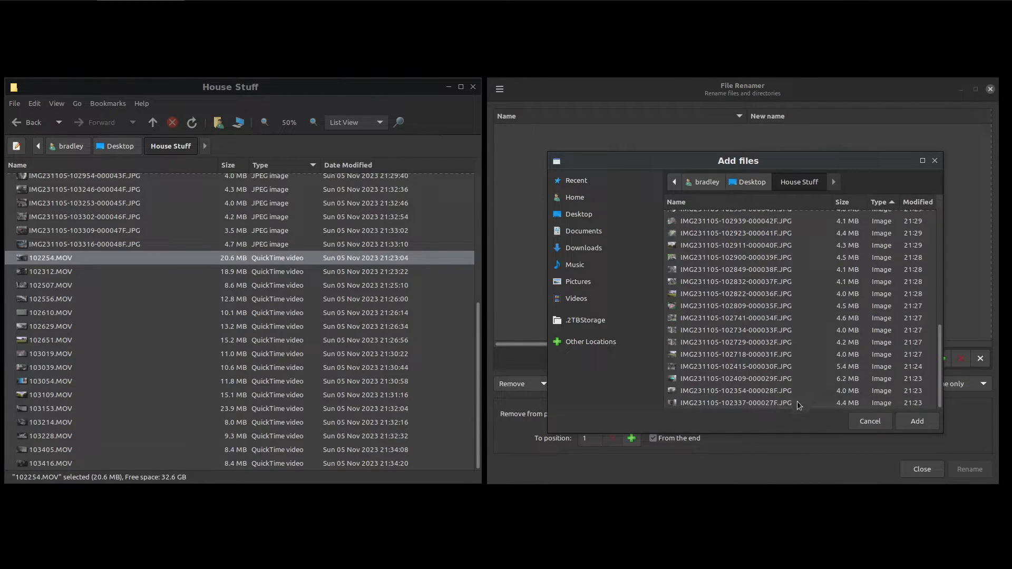
{"action": "key", "text": "ctrl+a"}
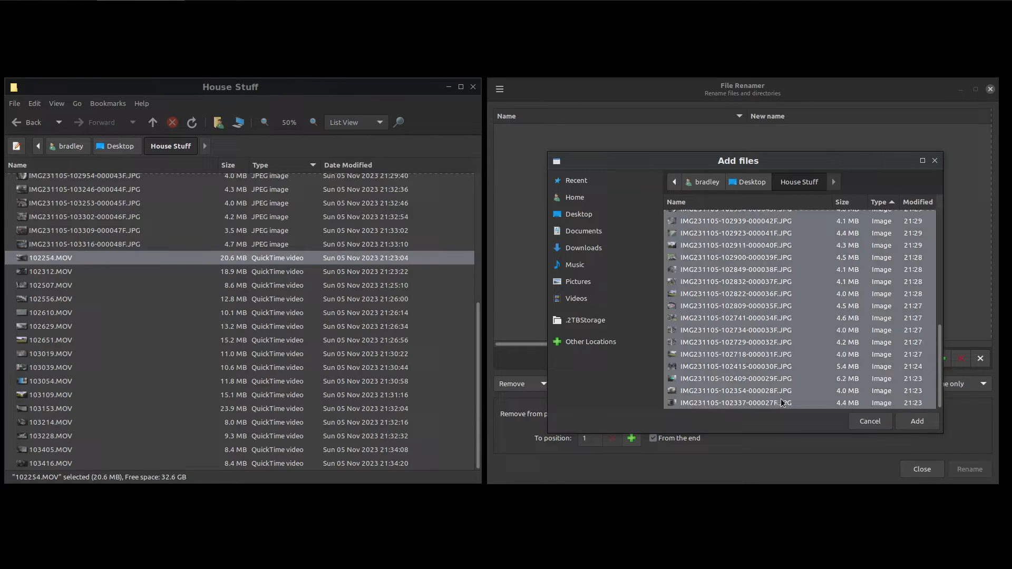
{"action": "left_click", "coordinate": [905, 425]}
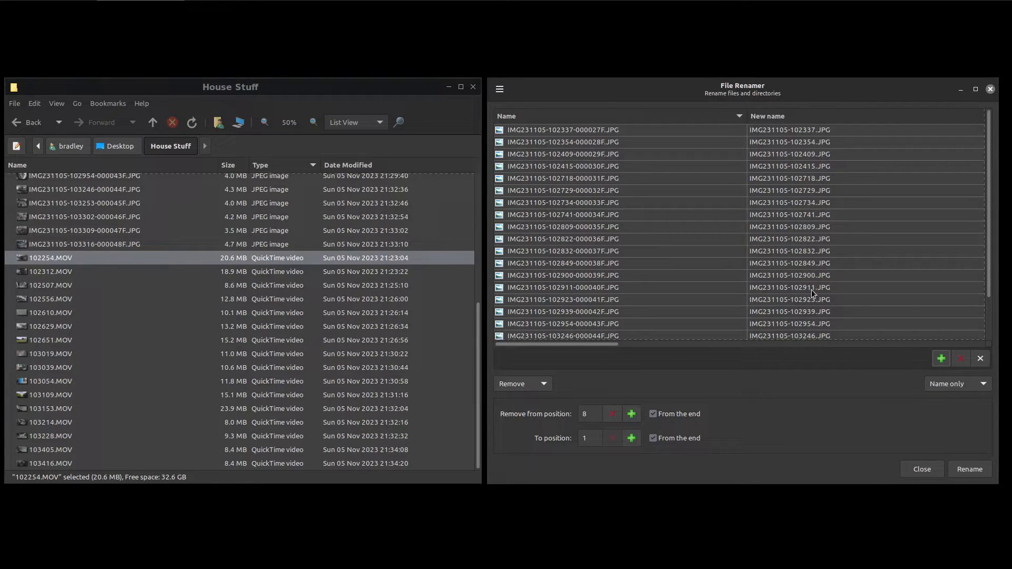
Step: Lower the removal start to position 1, raise it back to 8 from the end, and rename the JPG images
{"action": "left_click", "coordinate": [611, 415]}
{"action": "left_click", "coordinate": [612, 414]}
{"action": "left_click", "coordinate": [611, 414]}
{"action": "left_click", "coordinate": [611, 414]}
{"action": "left_click", "coordinate": [611, 415]}
{"action": "left_click", "coordinate": [612, 414]}
{"action": "left_click", "coordinate": [612, 414]}
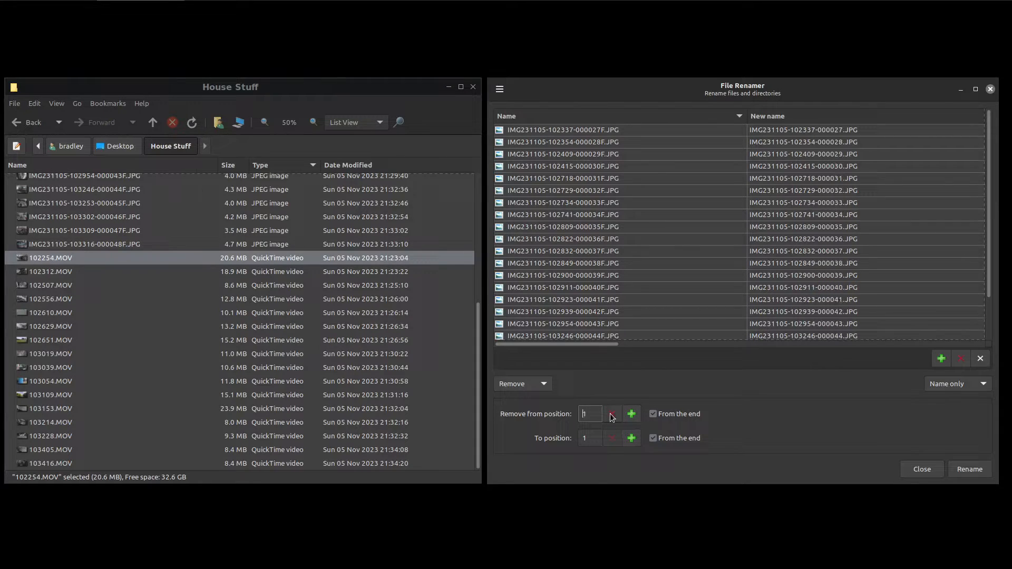
{"action": "left_click", "coordinate": [632, 415]}
{"action": "left_click", "coordinate": [632, 414]}
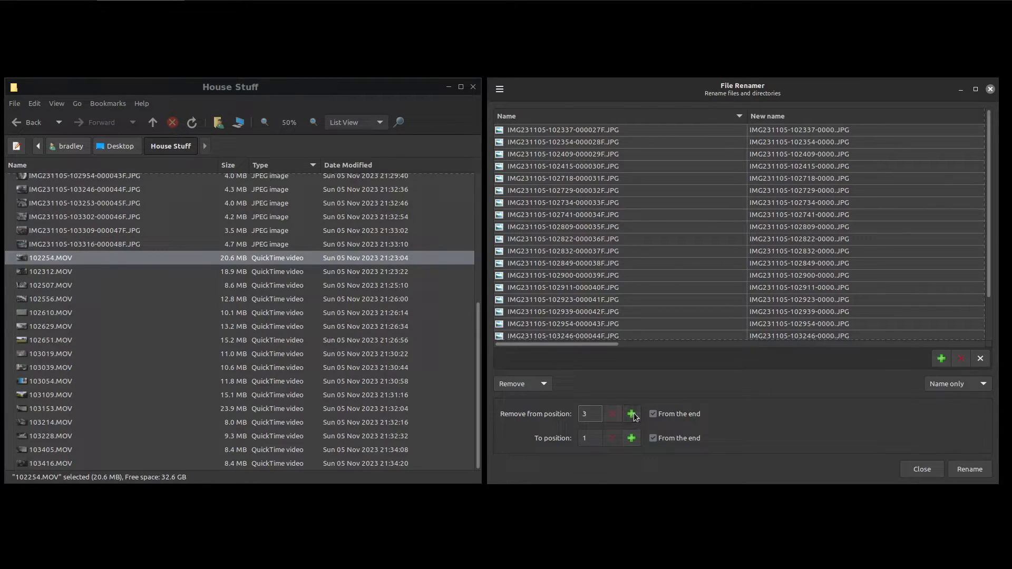
{"action": "left_click", "coordinate": [632, 414]}
{"action": "left_click", "coordinate": [633, 414]}
{"action": "left_click", "coordinate": [633, 414]}
{"action": "left_click", "coordinate": [632, 414]}
{"action": "left_click", "coordinate": [632, 414]}
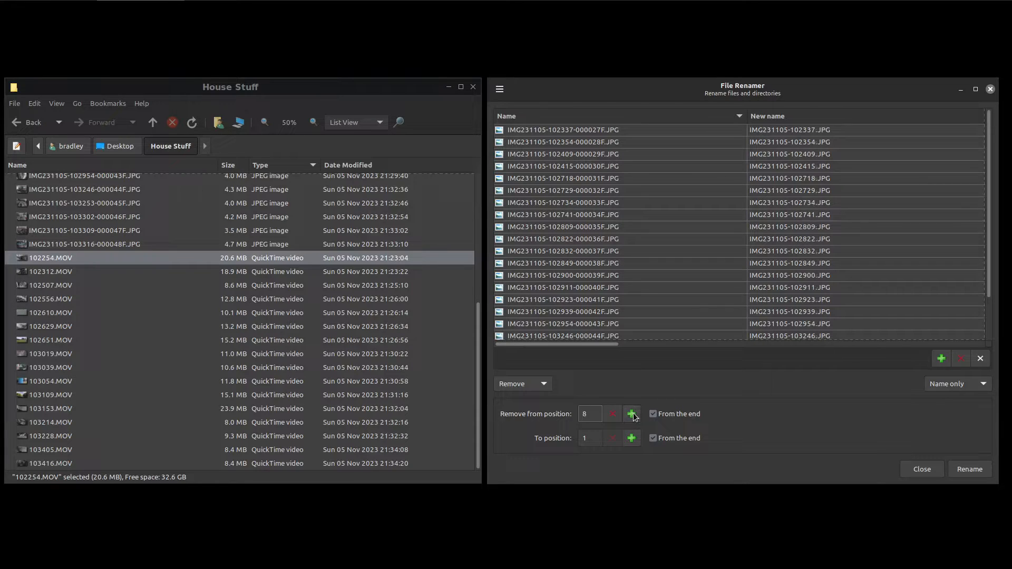
{"action": "left_click", "coordinate": [955, 468]}
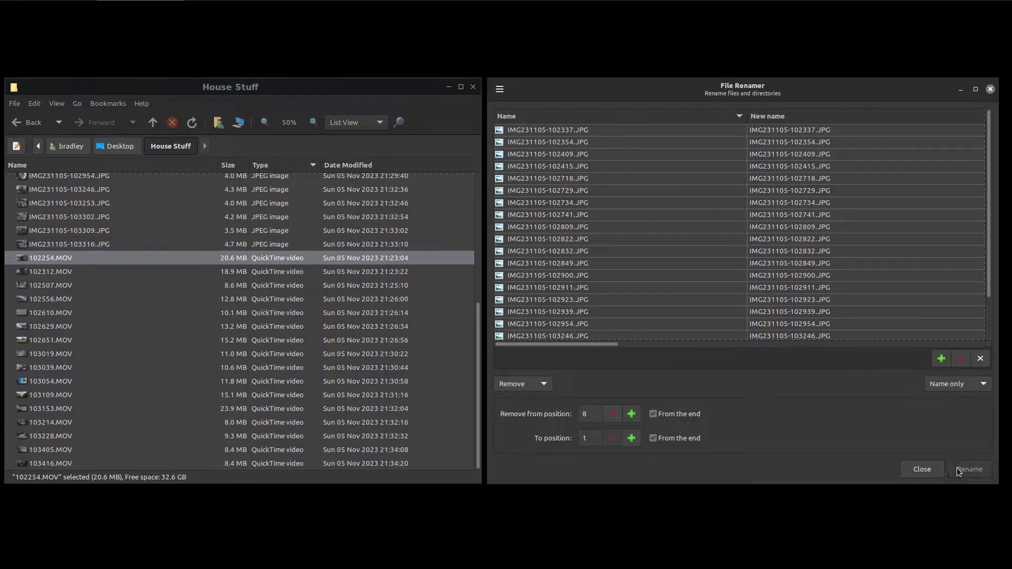
Step: Keep the Remove mode, count both positions from the beginning of the name, and set the removal start to 1
{"action": "left_click", "coordinate": [545, 383]}
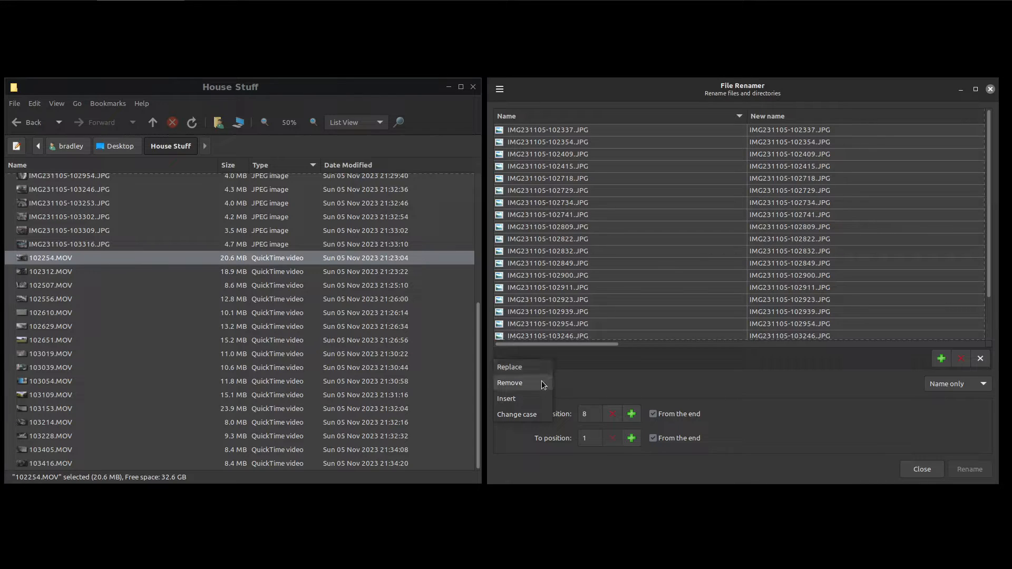
{"action": "left_click", "coordinate": [542, 382]}
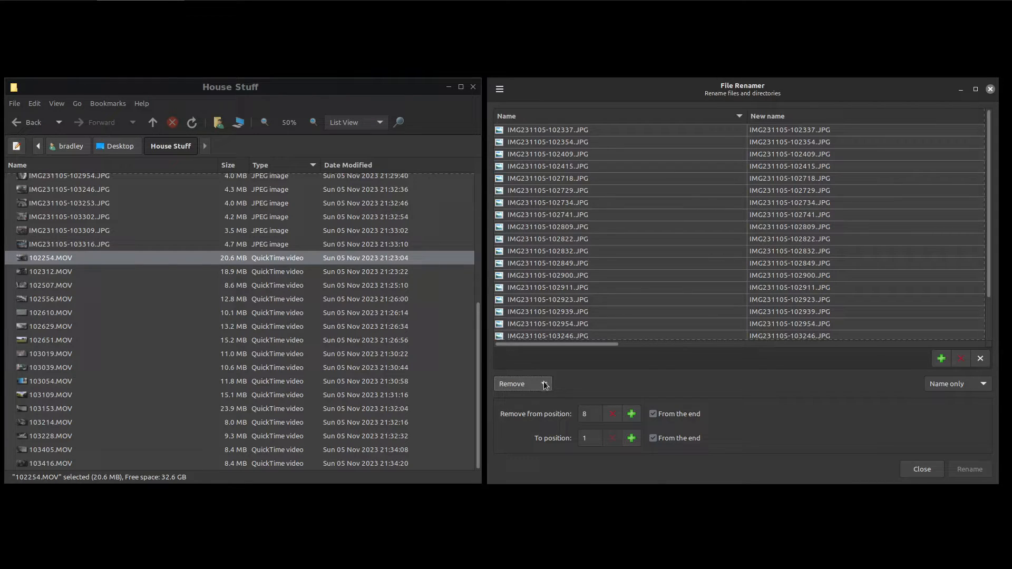
{"action": "left_click", "coordinate": [656, 415]}
{"action": "left_click", "coordinate": [653, 438]}
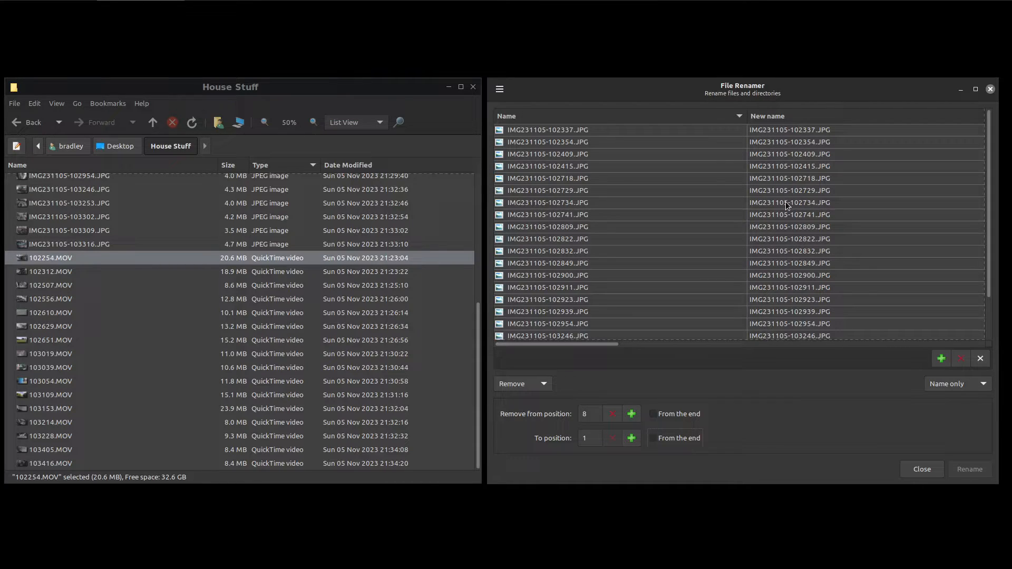
{"action": "double_click", "coordinate": [613, 414]}
{"action": "left_click", "coordinate": [613, 414]}
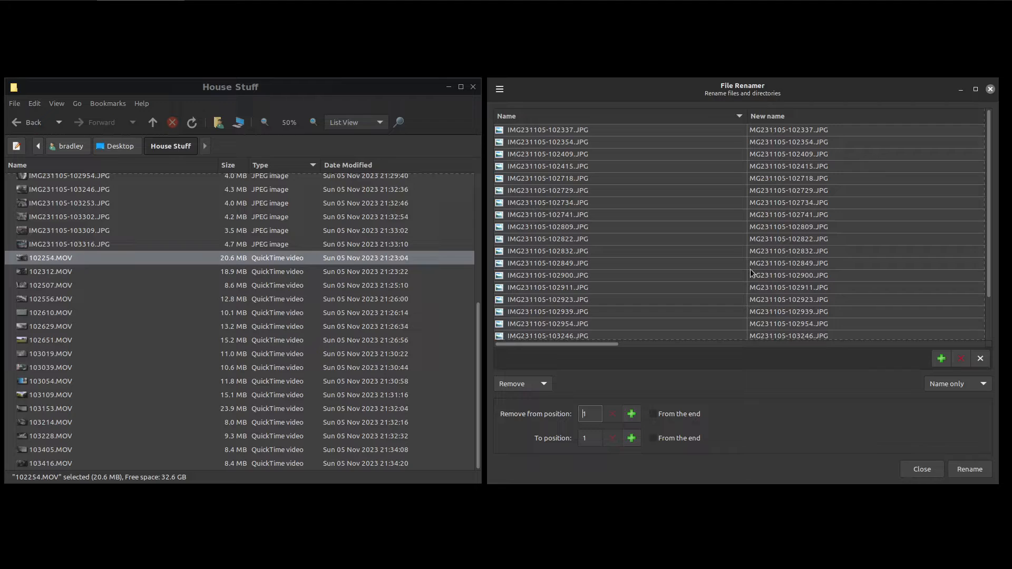
Step: Set the removal's end position to 10 for the JPG names and check the first three previewed names
{"action": "left_click", "coordinate": [631, 438]}
{"action": "left_click", "coordinate": [631, 438]}
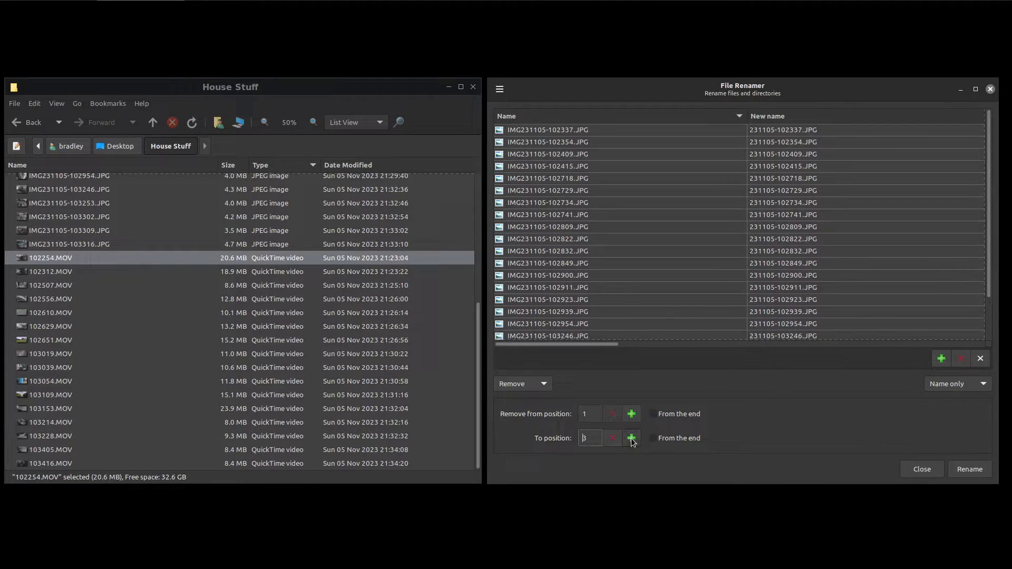
{"action": "left_click", "coordinate": [631, 439]}
{"action": "left_click", "coordinate": [631, 438]}
{"action": "left_click", "coordinate": [631, 438]}
{"action": "left_click", "coordinate": [631, 438]}
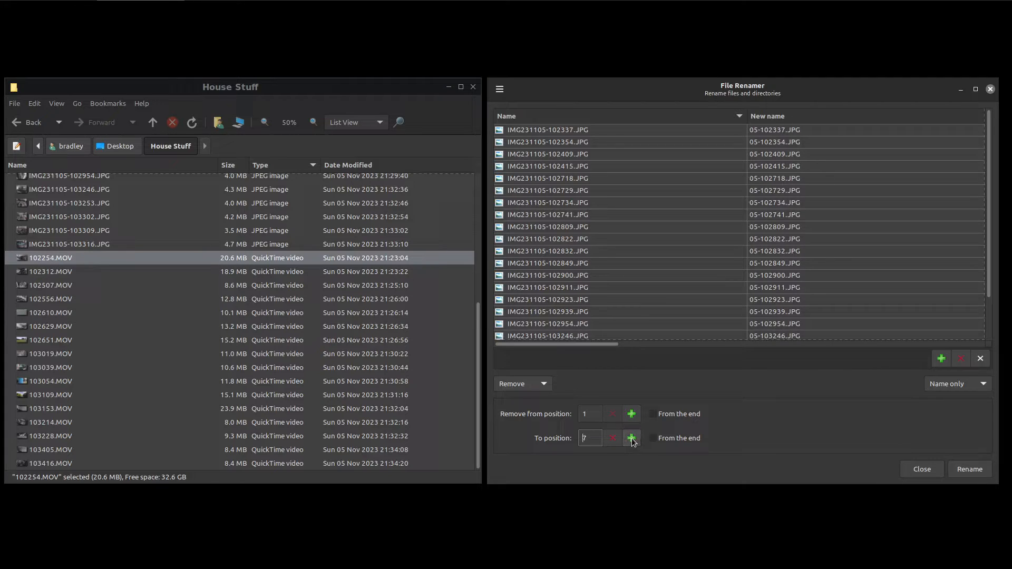
{"action": "left_click", "coordinate": [631, 438]}
{"action": "left_click", "coordinate": [631, 438]}
{"action": "left_click", "coordinate": [631, 438]}
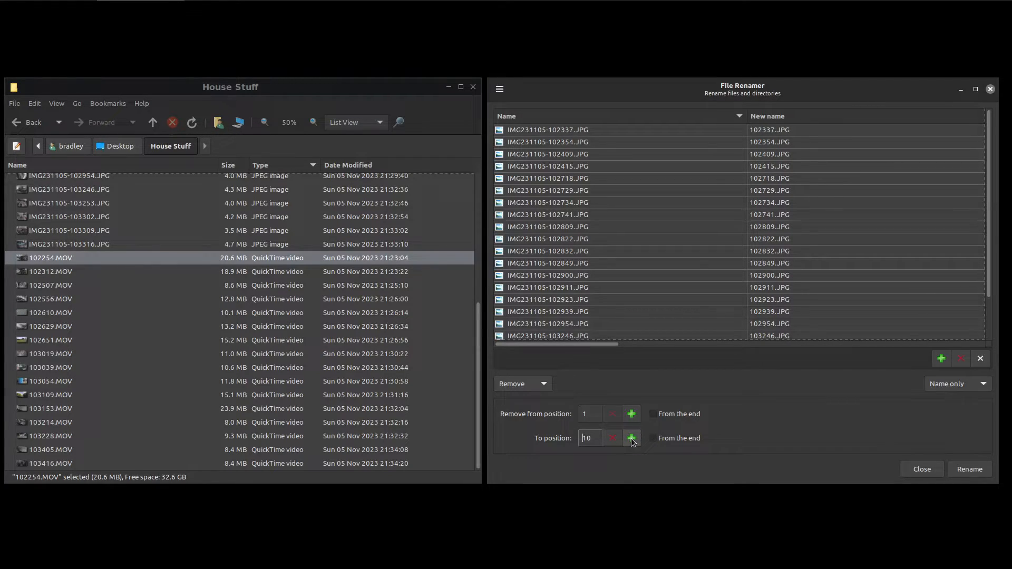
{"action": "left_click", "coordinate": [773, 131]}
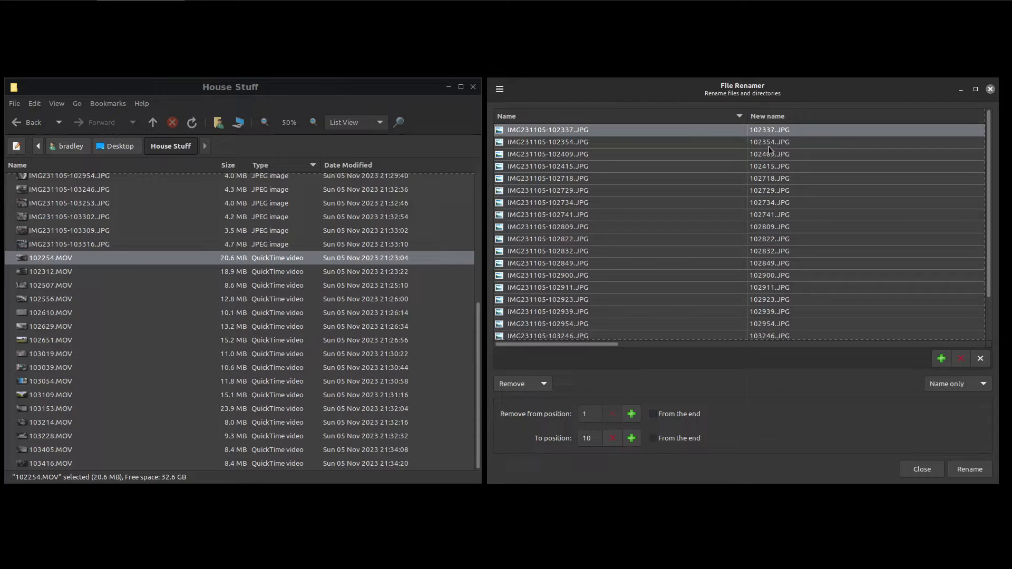
{"action": "left_click", "coordinate": [776, 142]}
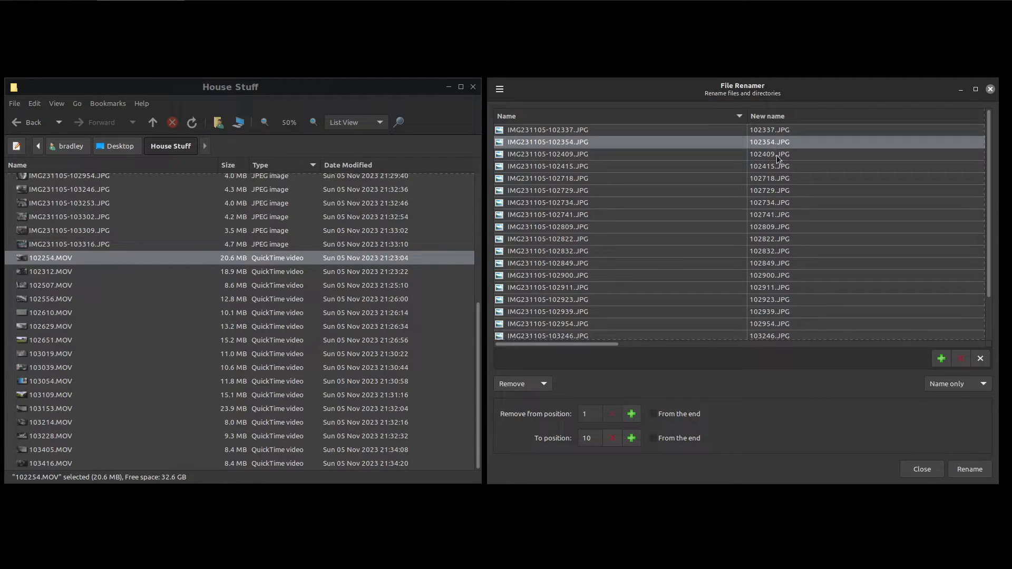
{"action": "left_click", "coordinate": [772, 155]}
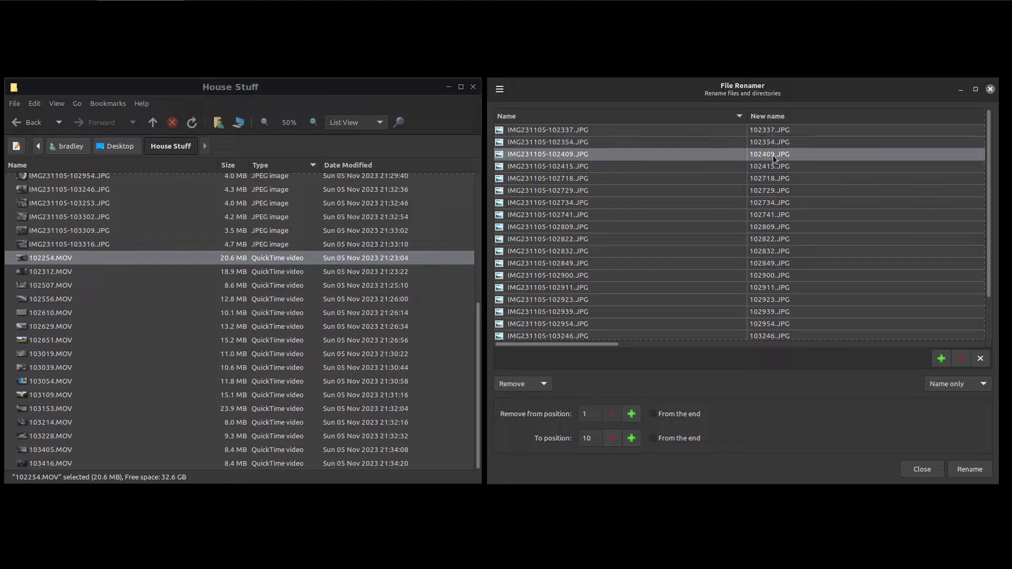
Step: Rename the listed JPG images to their six-digit time stamps and empty the rename list
{"action": "left_click", "coordinate": [769, 193]}
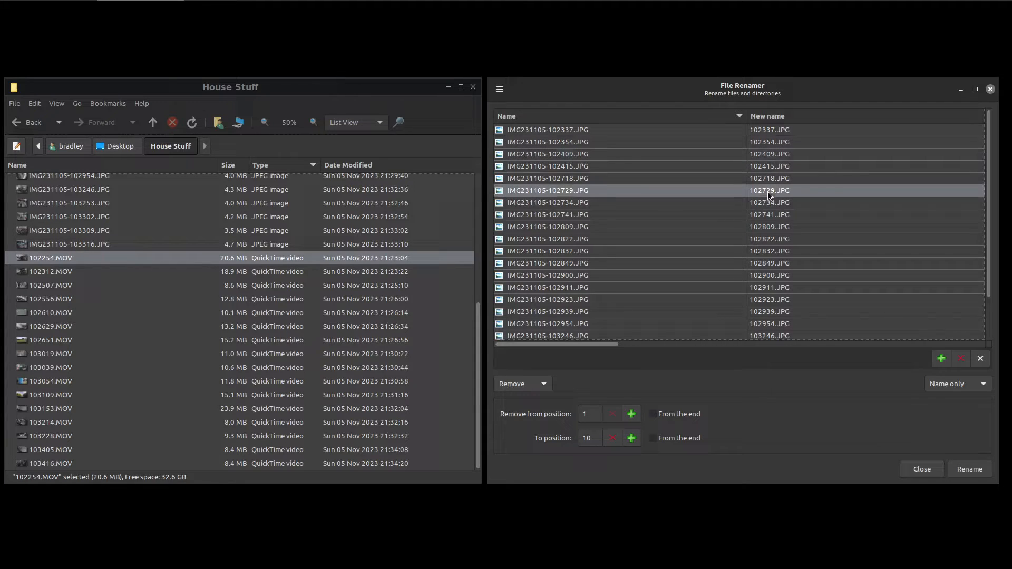
{"action": "left_click", "coordinate": [962, 470]}
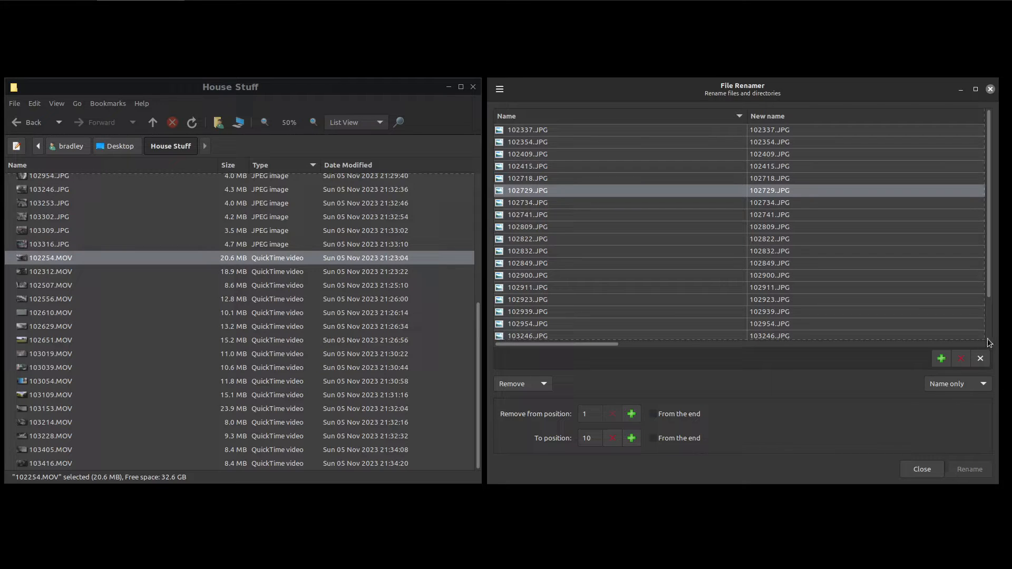
{"action": "left_click", "coordinate": [981, 359]}
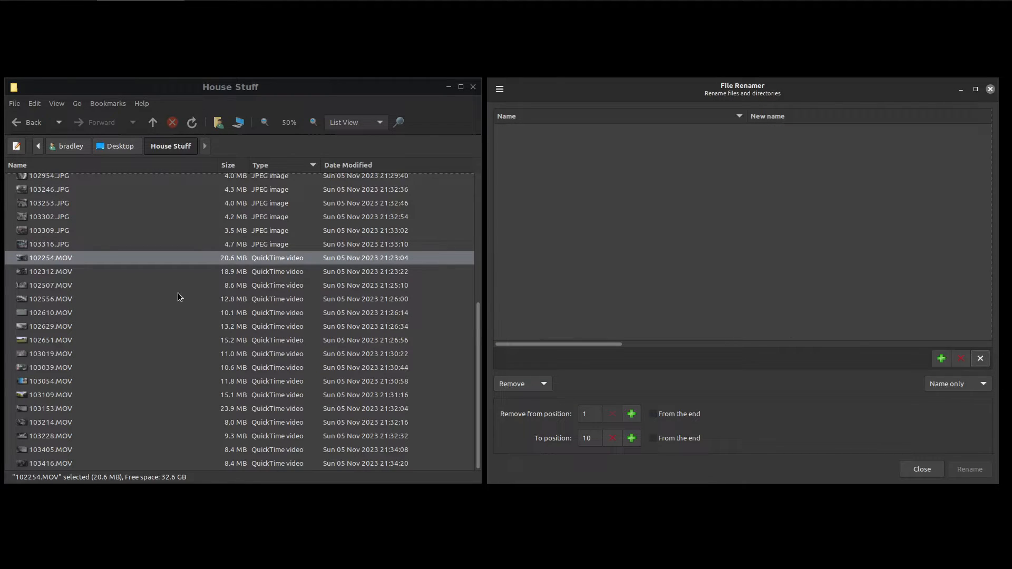
Step: Add all videos and images from the House Stuff folder, from 103416.MOV to 102337.JPG, to the rename list
{"action": "scroll", "coordinate": [157, 295], "scroll_direction": "up", "scroll_amount": 5}
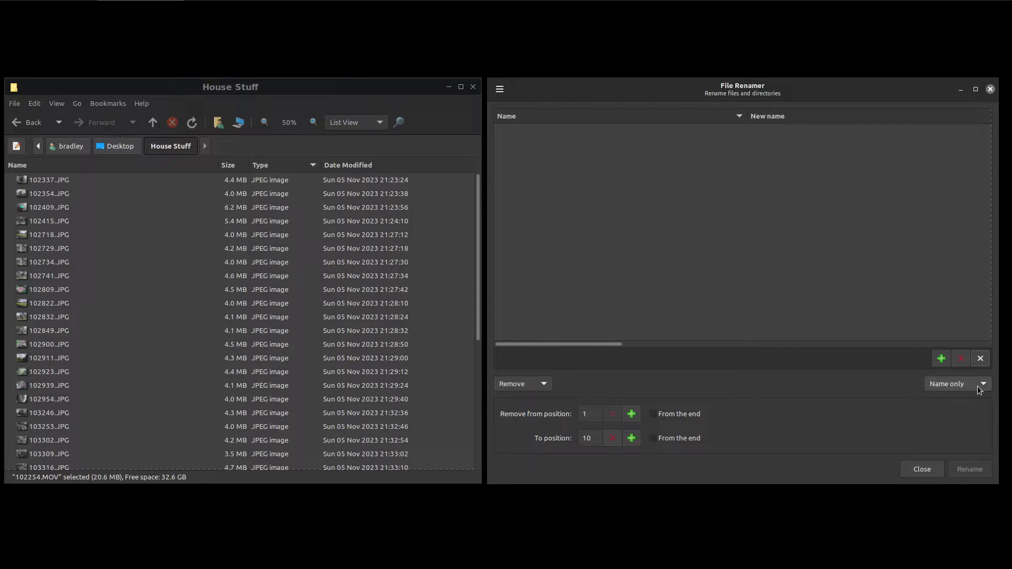
{"action": "left_click", "coordinate": [958, 386]}
{"action": "left_click", "coordinate": [940, 358]}
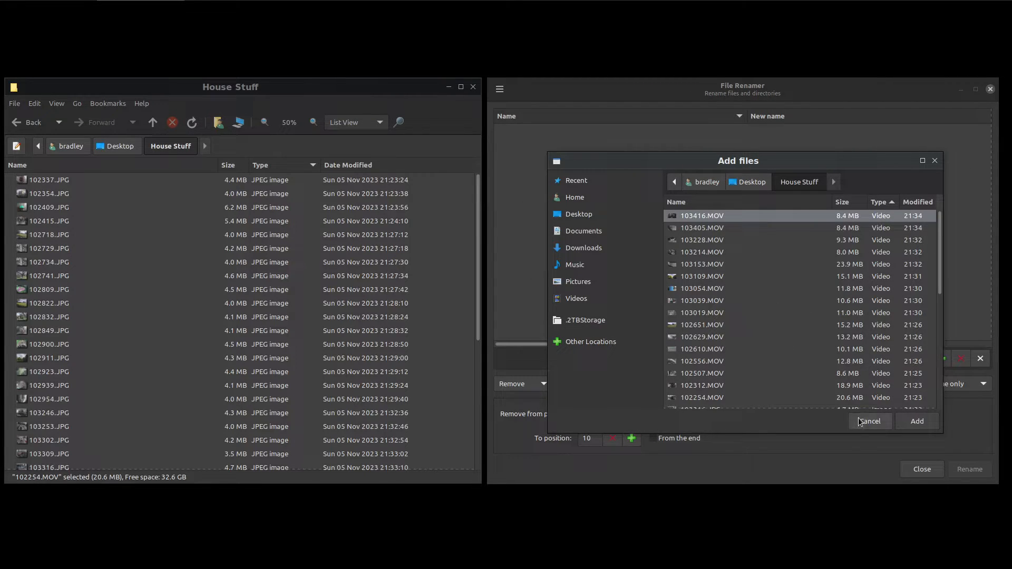
{"action": "scroll", "coordinate": [754, 258], "scroll_direction": "down", "scroll_amount": 10}
{"action": "scroll", "coordinate": [762, 332], "scroll_direction": "down", "scroll_amount": 2}
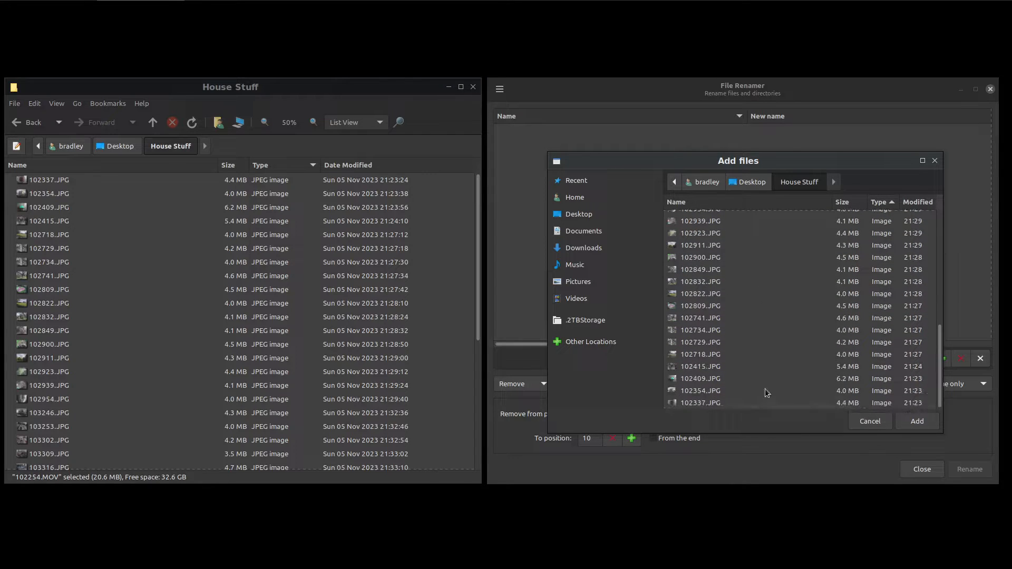
{"action": "left_click", "coordinate": [720, 405], "text": "shift"}
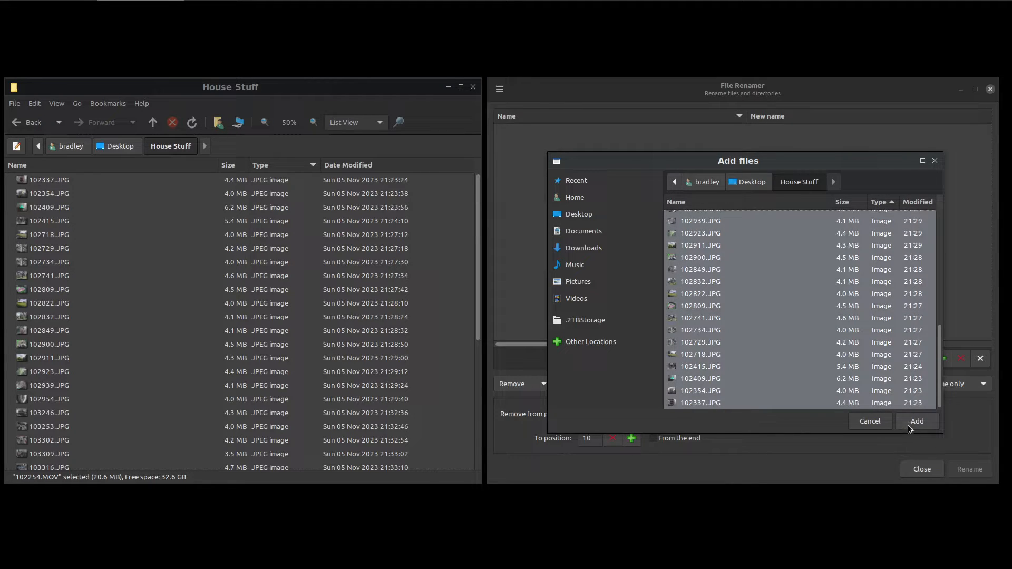
{"action": "left_click", "coordinate": [908, 423]}
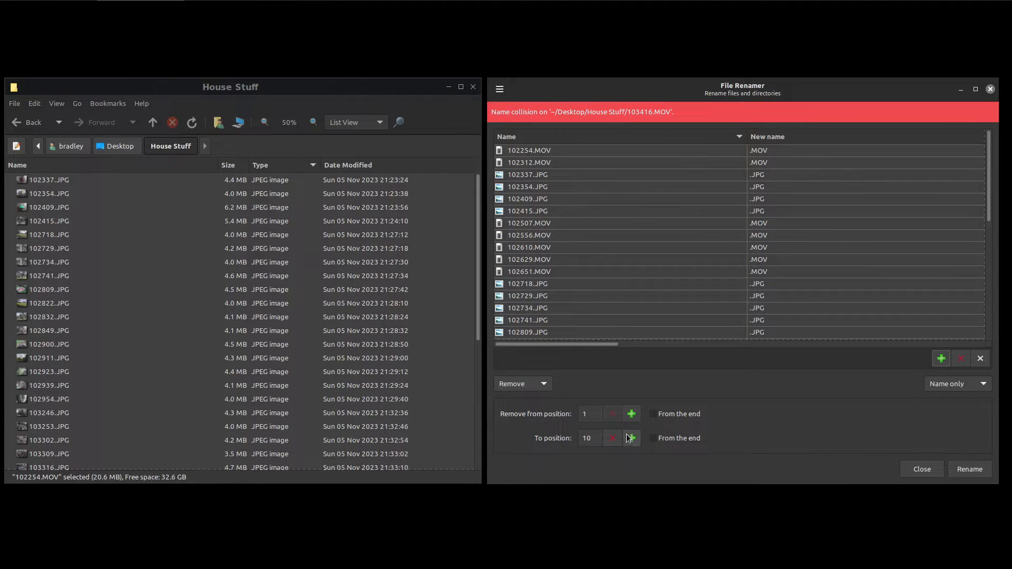
Step: Switch the renaming mode from Remove to Replace and sort the combined list by name in ascending order
{"action": "left_click", "coordinate": [609, 439]}
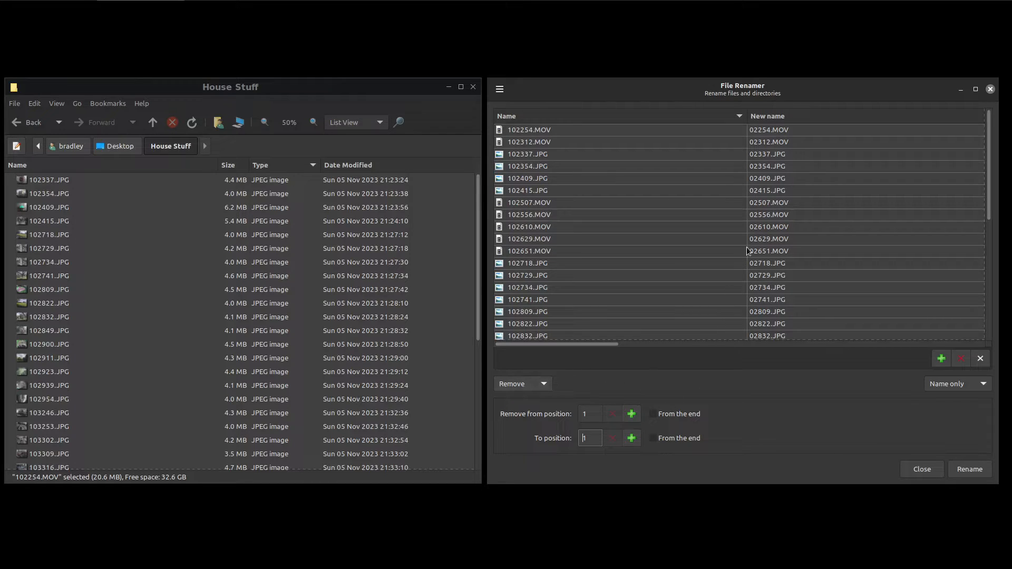
{"action": "left_click", "coordinate": [545, 383]}
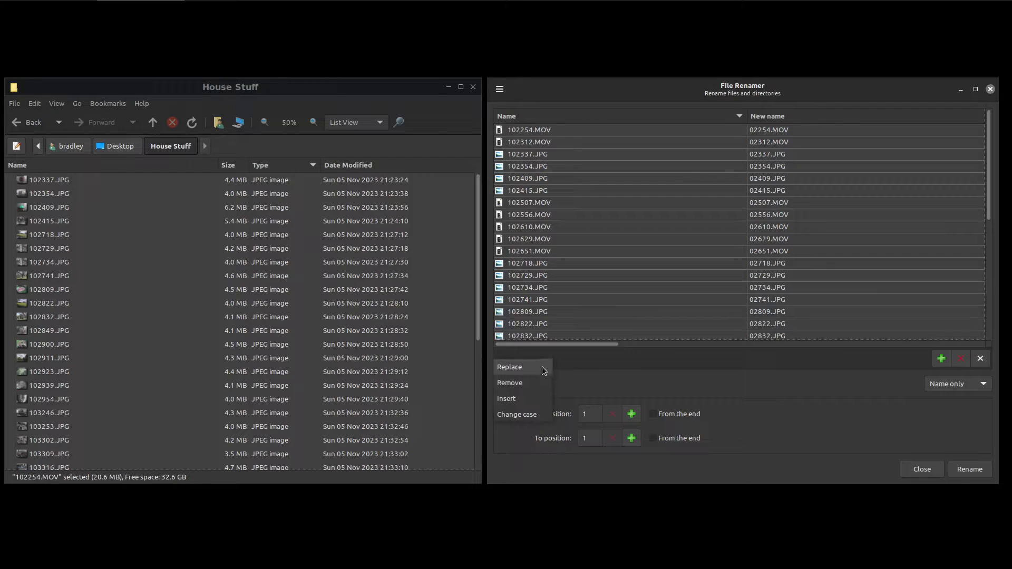
{"action": "left_click", "coordinate": [542, 366]}
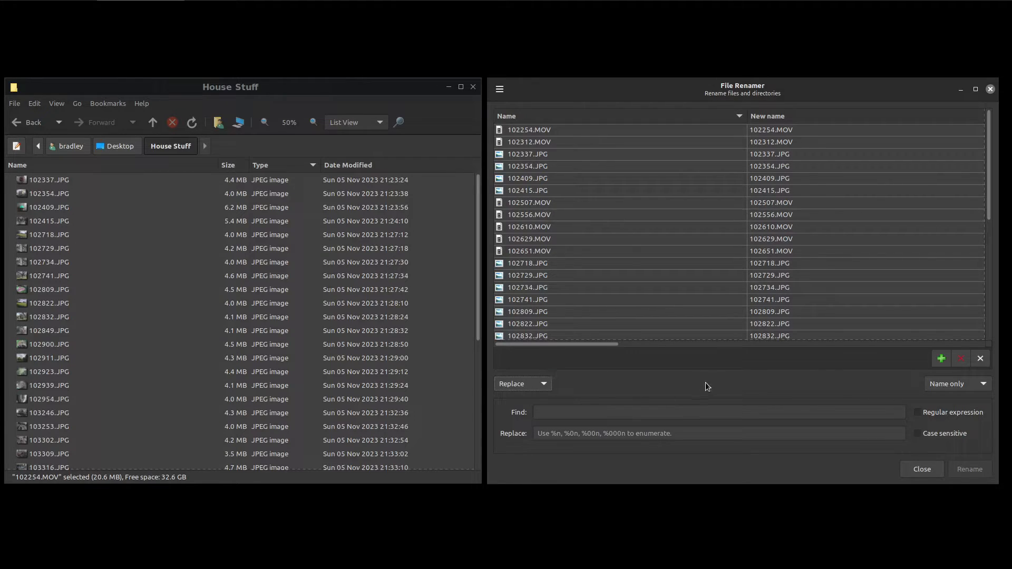
{"action": "left_click", "coordinate": [576, 121]}
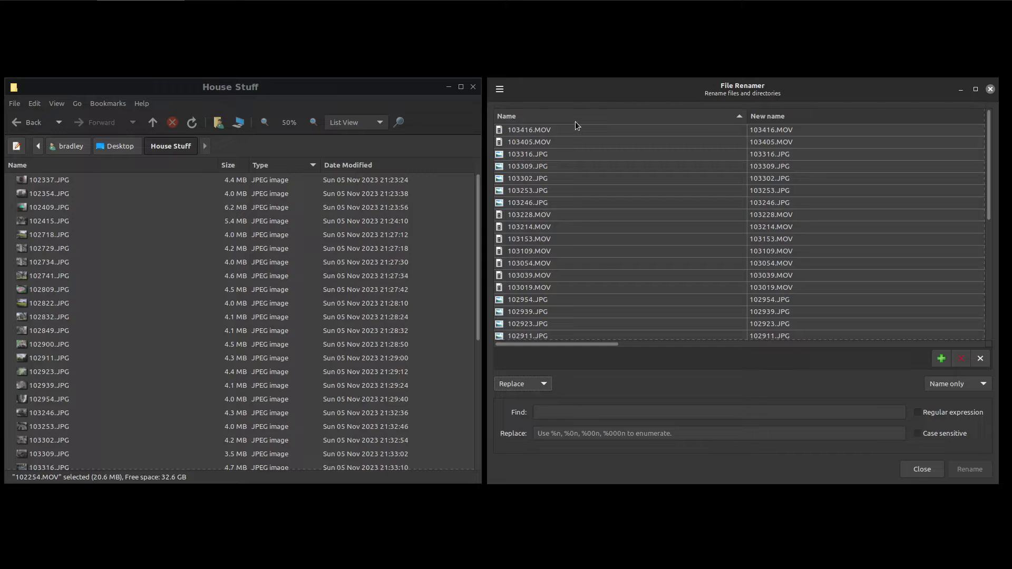
{"action": "left_click", "coordinate": [575, 122]}
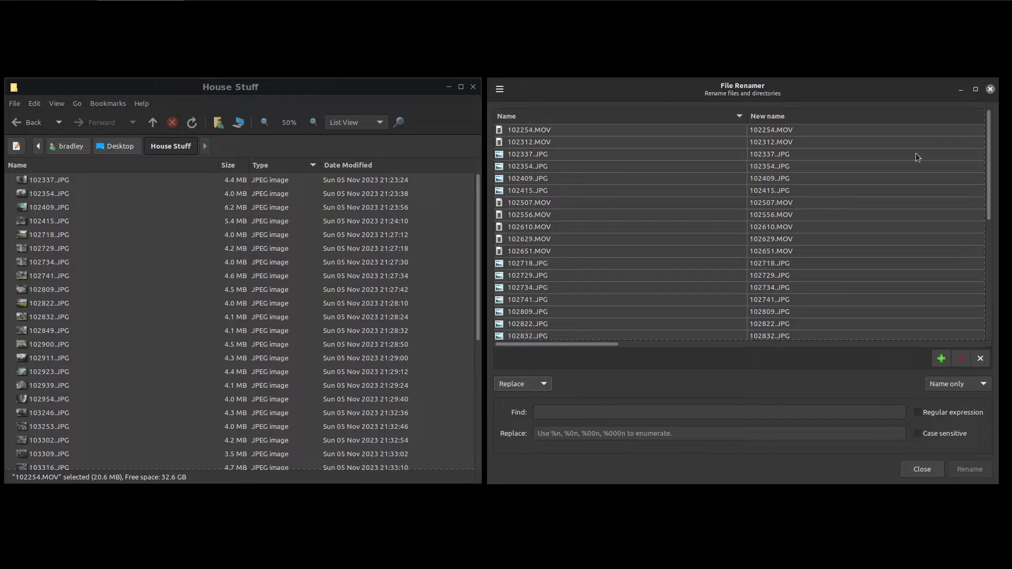
Step: Compare the list order with the original House Stuff folder in Videos sorted by date modified, and return to File Renamer
{"action": "left_click", "coordinate": [961, 90]}
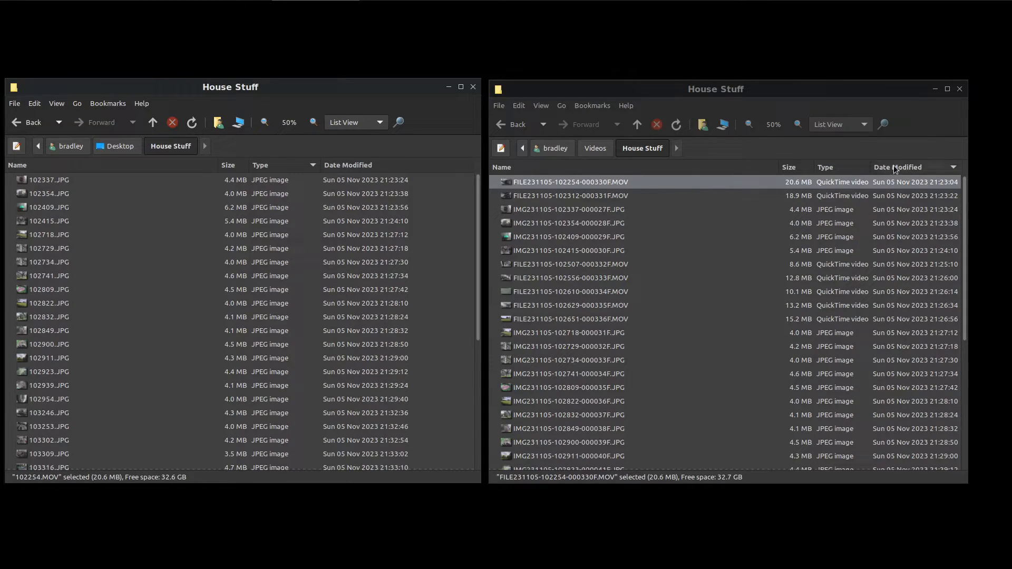
{"action": "left_click", "coordinate": [909, 165]}
{"action": "left_click", "coordinate": [908, 165]}
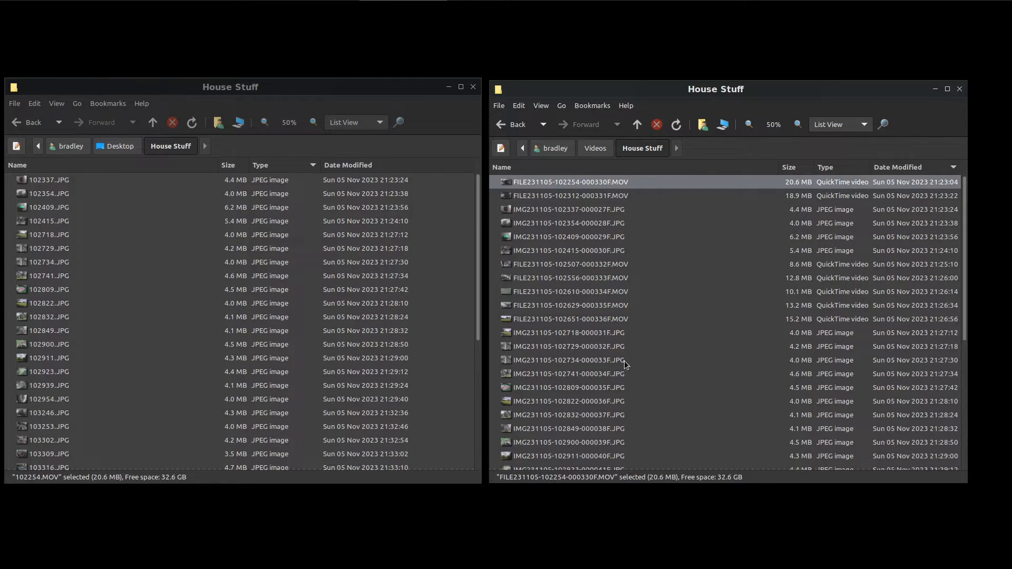
{"action": "mouse_move", "coordinate": [531, 1]}
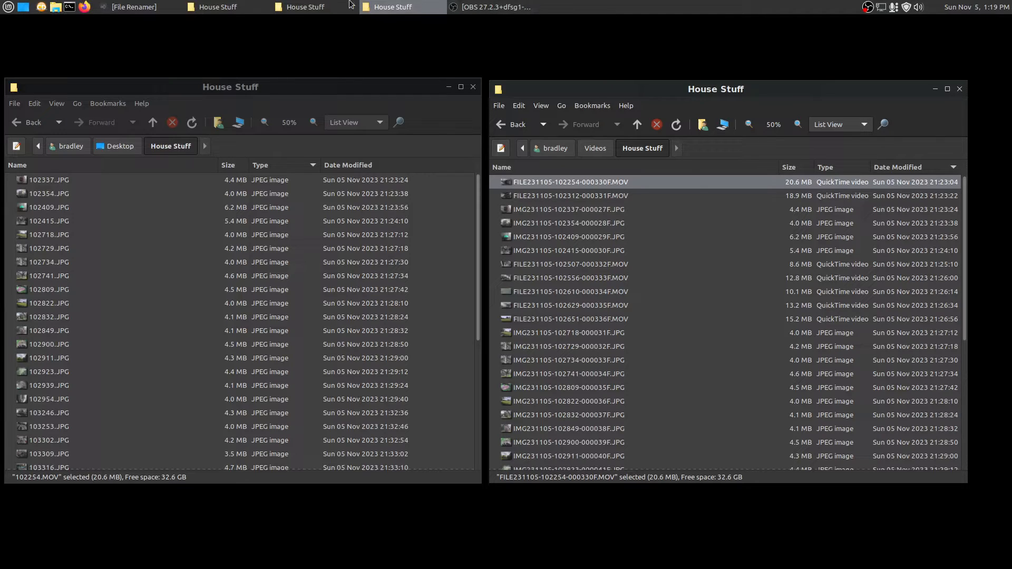
{"action": "left_click", "coordinate": [157, 5]}
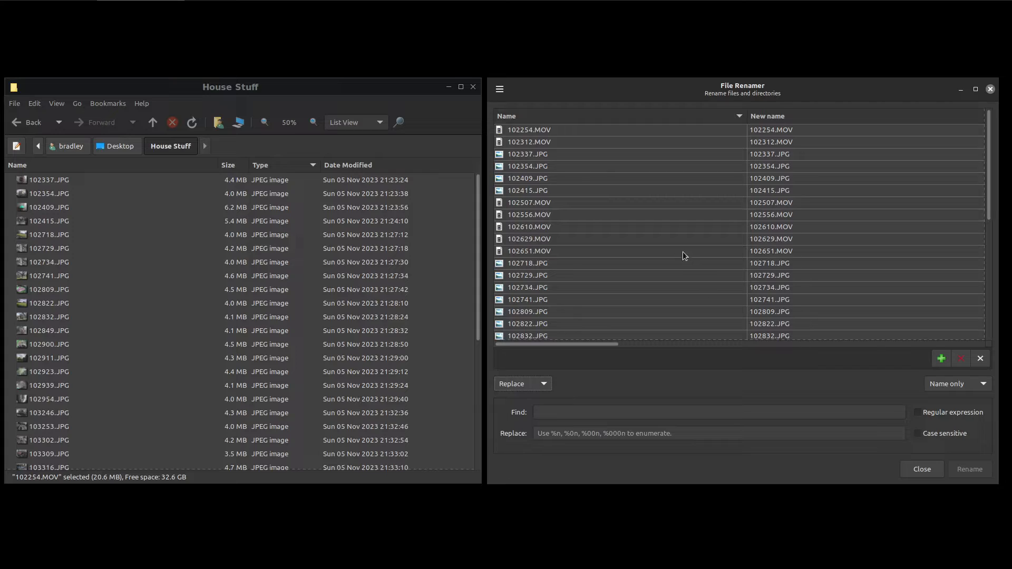
Step: Replace every full name (*) with "%0n my house stuff" and rename all the listed files
{"action": "left_click", "coordinate": [564, 412]}
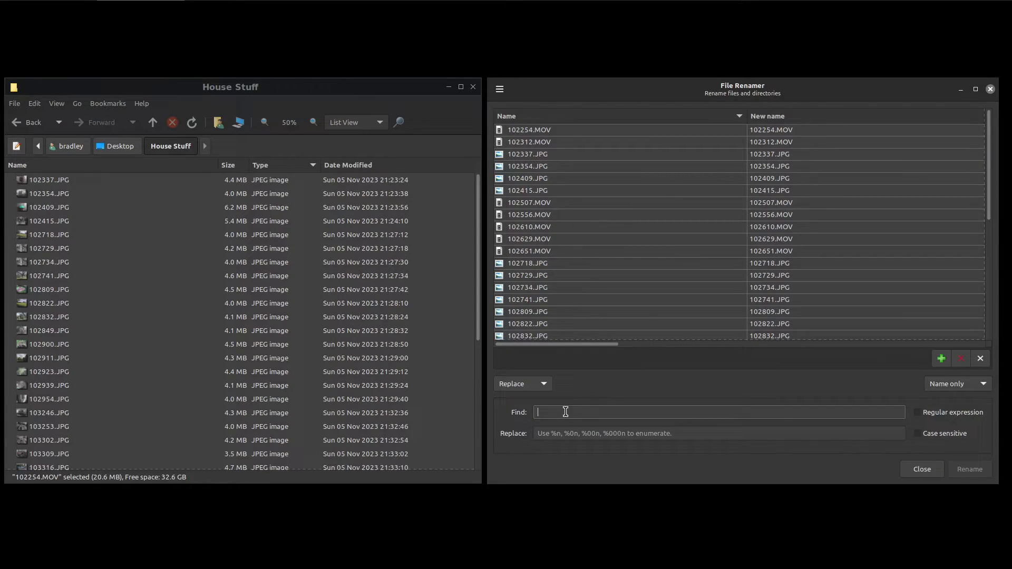
{"action": "type", "text": "*"}
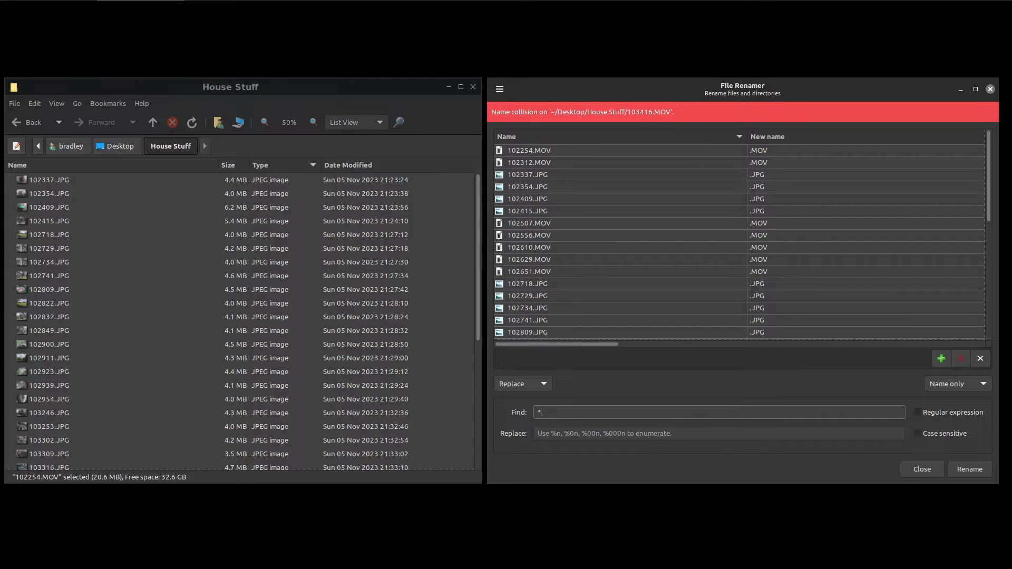
{"action": "left_click", "coordinate": [717, 432]}
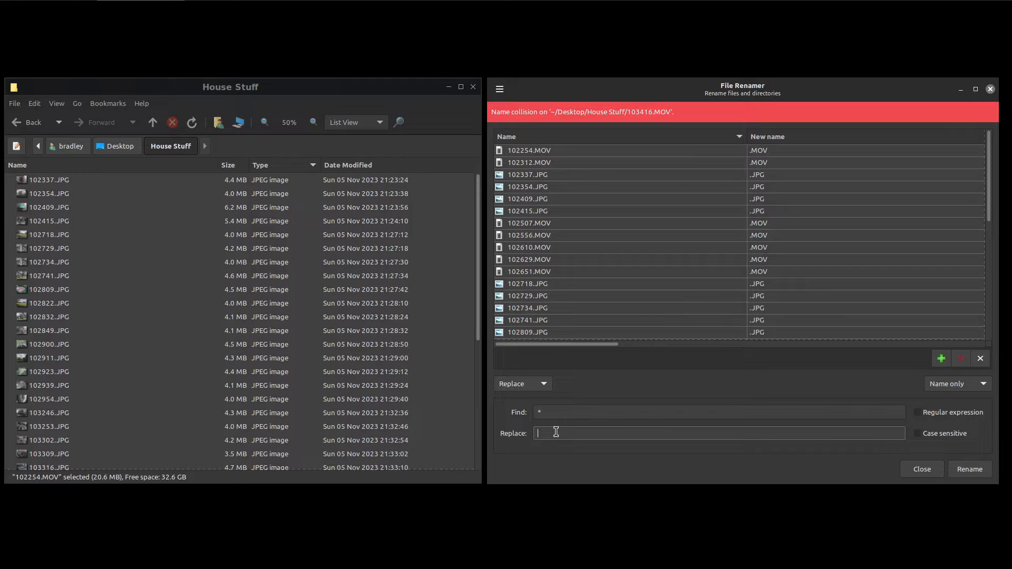
{"action": "type", "text": "%0n my house stuff"}
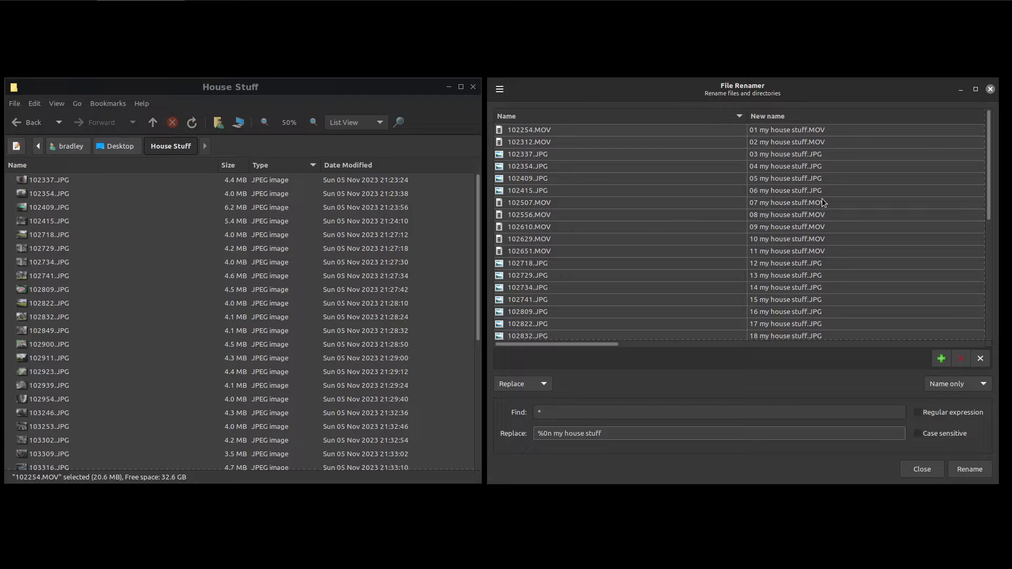
{"action": "left_click", "coordinate": [772, 204]}
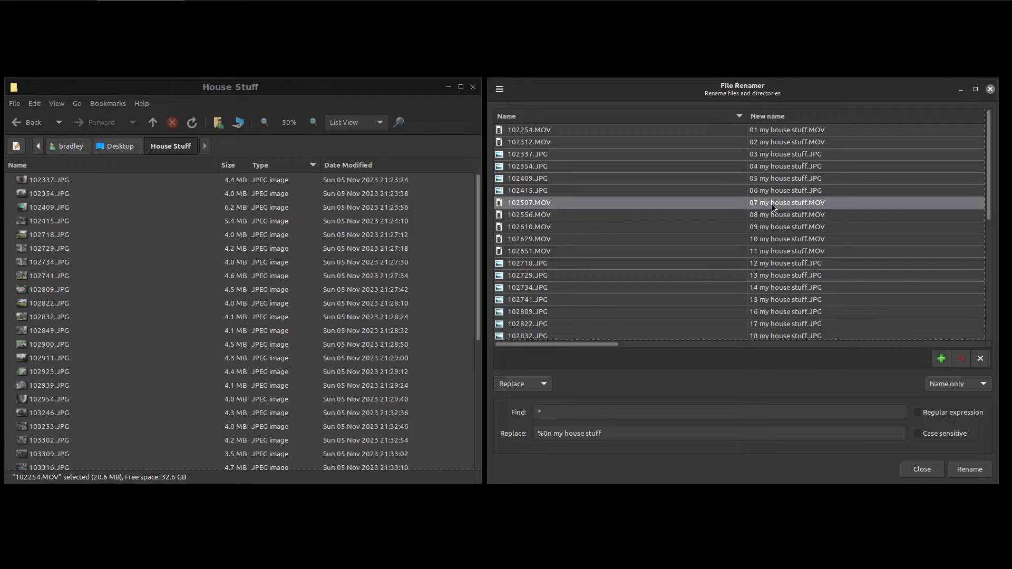
{"action": "left_click", "coordinate": [962, 470]}
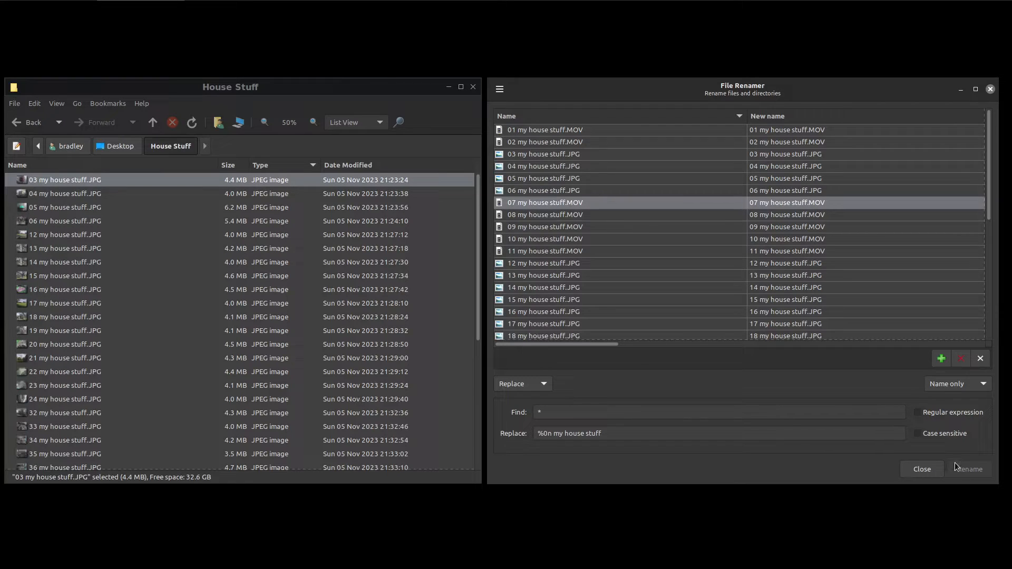
Step: Sort the renamed House Stuff folder by name and minimize File Renamer to reveal the original folder in Videos
{"action": "left_click", "coordinate": [113, 165]}
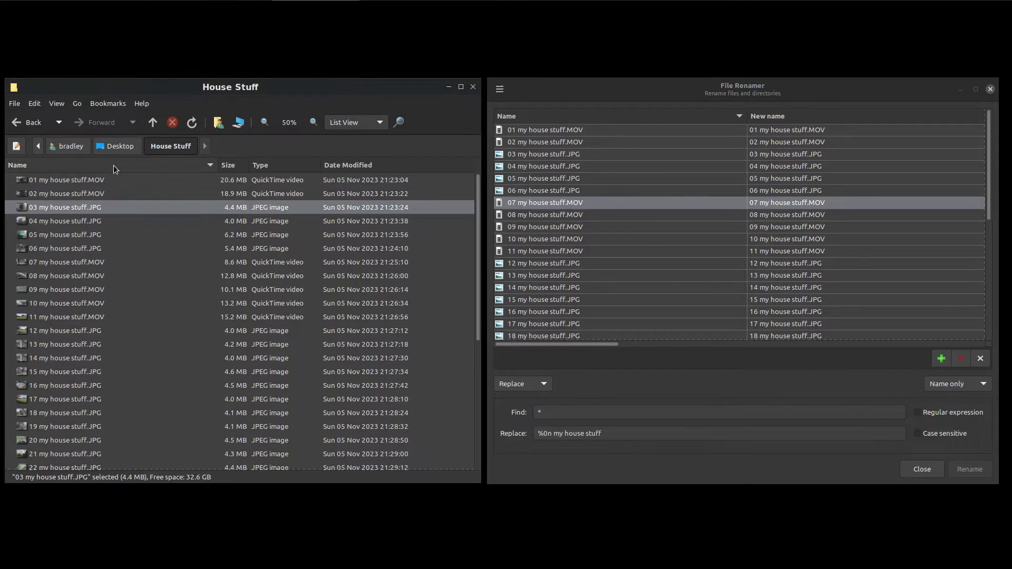
{"action": "left_click", "coordinate": [108, 183]}
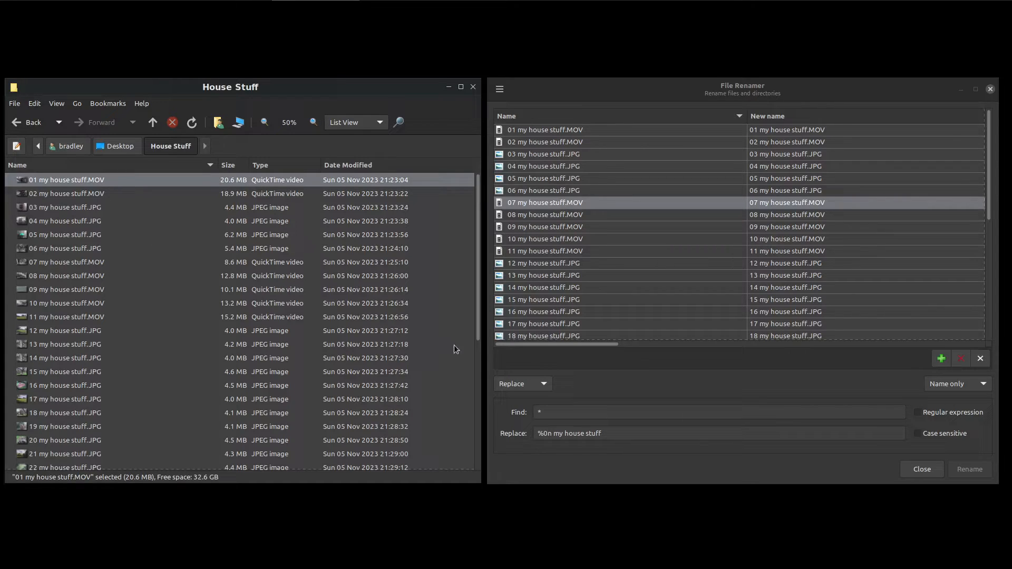
{"action": "left_click_drag", "start_coordinate": [962, 93], "coordinate": [953, 91]}
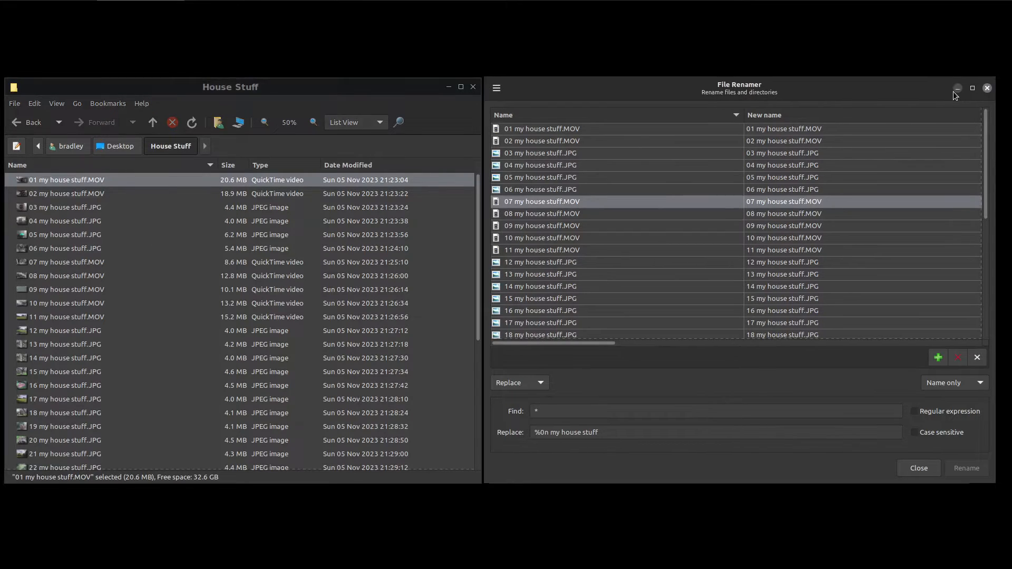
{"action": "left_click", "coordinate": [957, 89]}
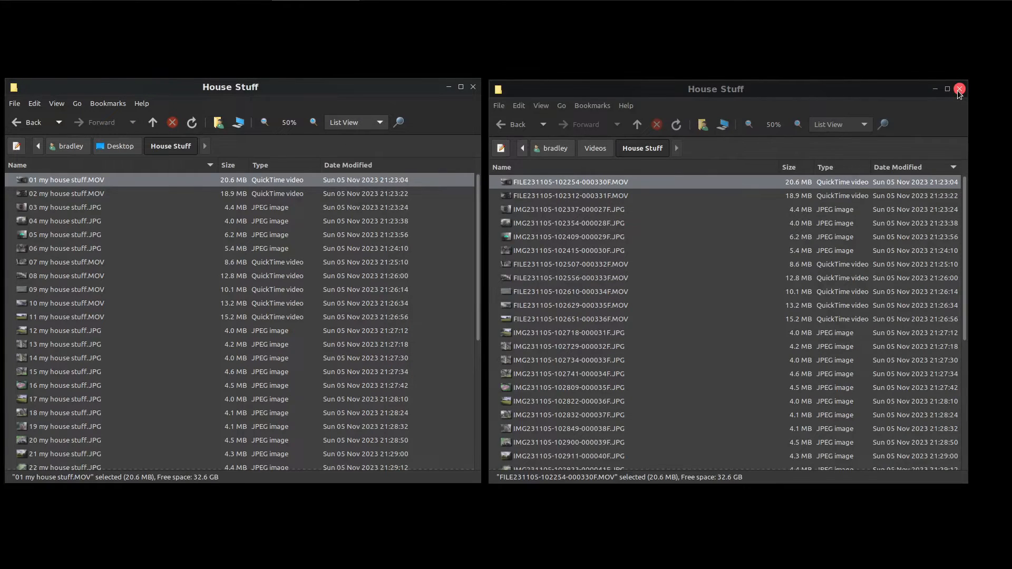
{"action": "left_click", "coordinate": [954, 92]}
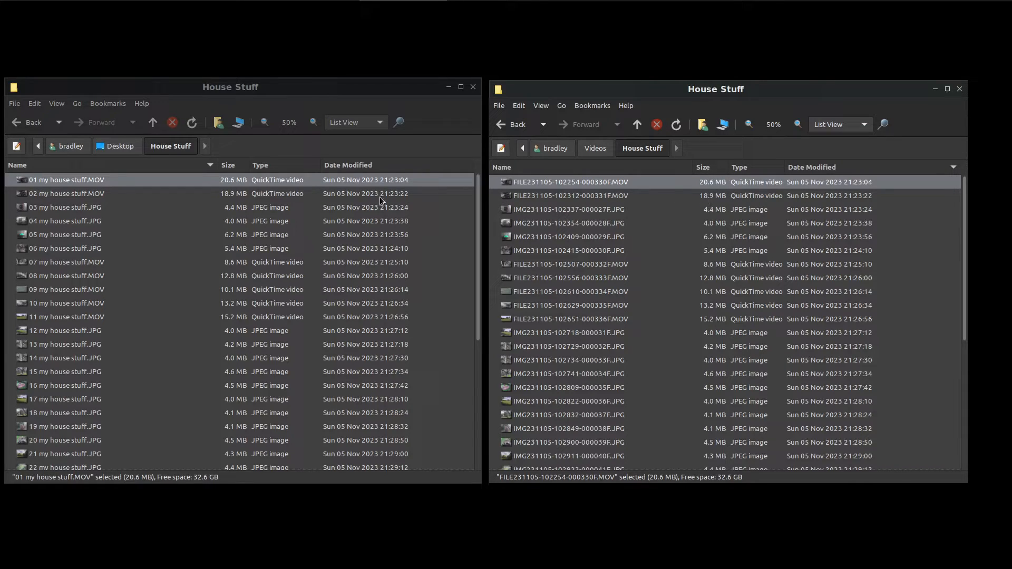
Step: Compare the numbered files with the originals in the Videos copy, checking their order, types and modification dates through the whole list
{"action": "left_click", "coordinate": [219, 195]}
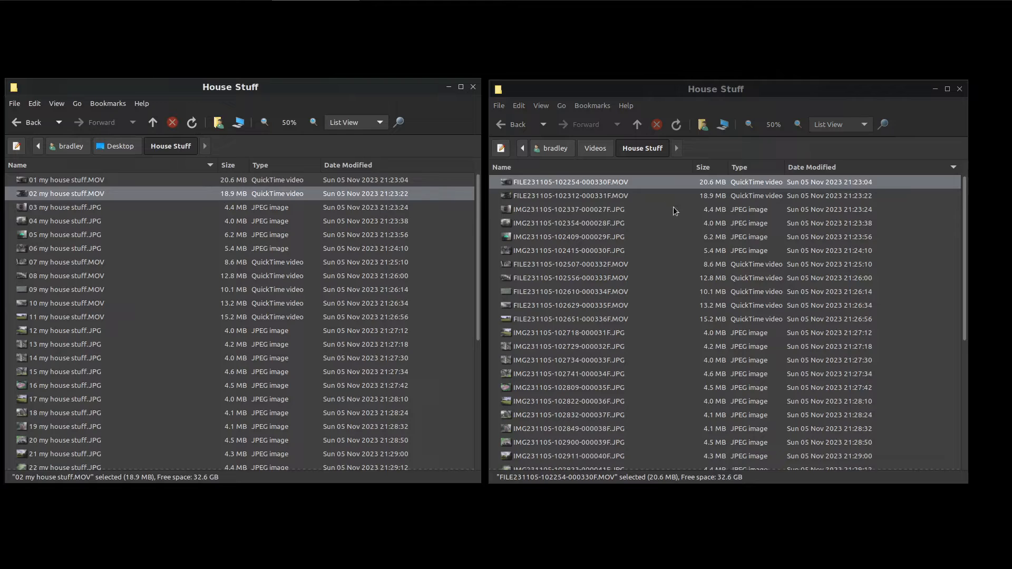
{"action": "left_click", "coordinate": [706, 211]}
{"action": "left_click", "coordinate": [268, 207]}
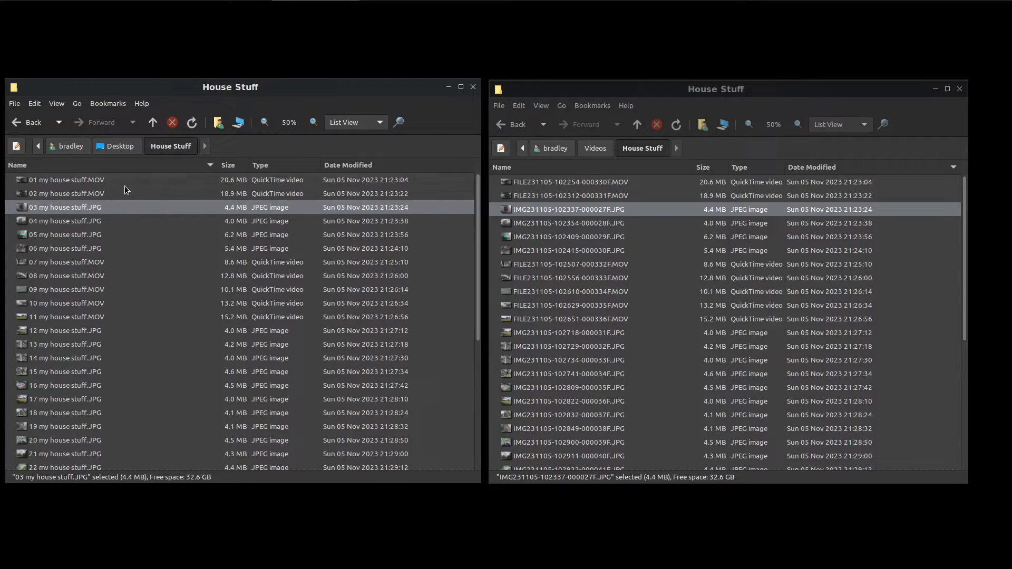
{"action": "left_click", "coordinate": [79, 181]}
{"action": "left_click", "coordinate": [90, 219]}
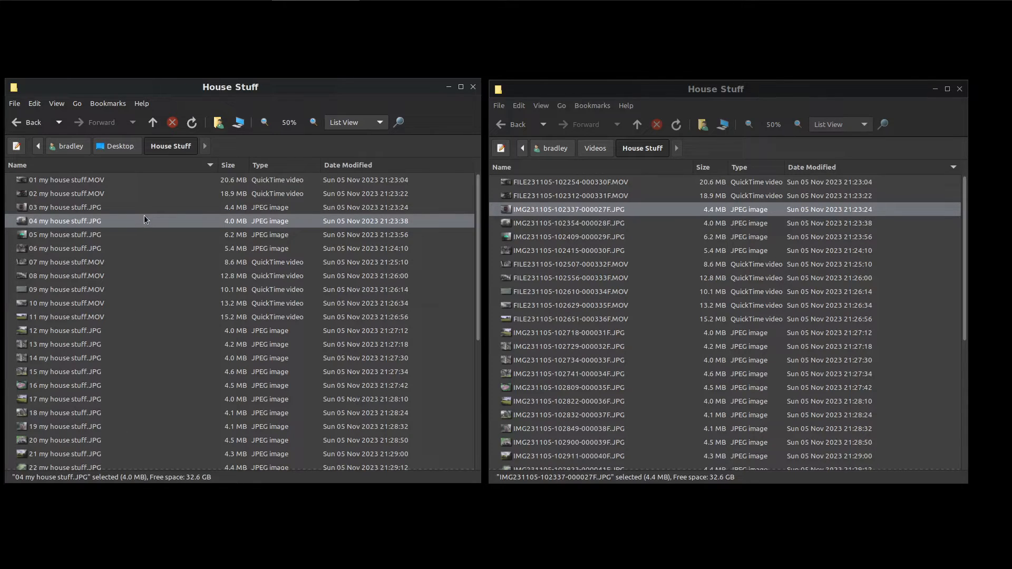
{"action": "left_click", "coordinate": [104, 184]}
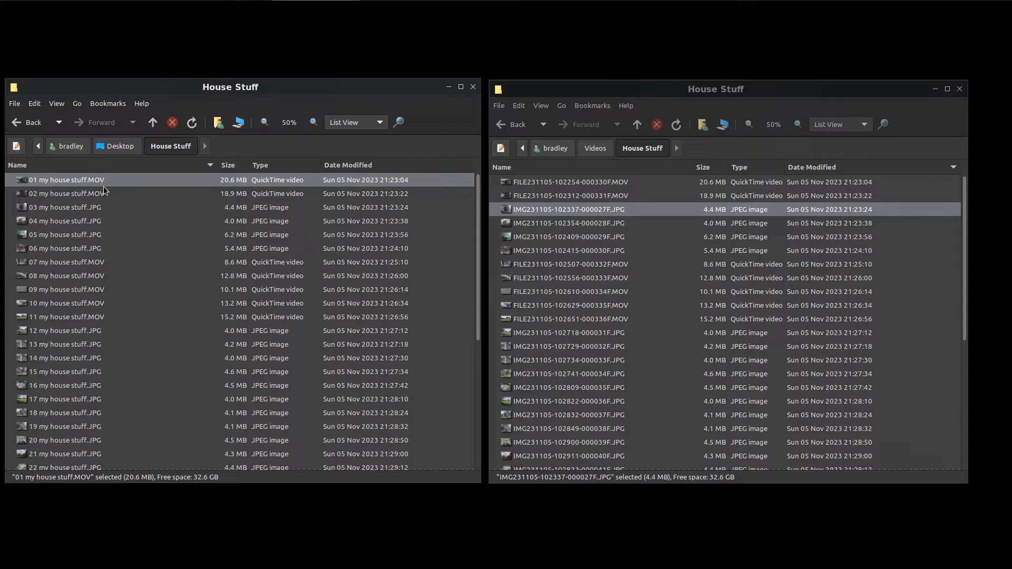
{"action": "left_click", "coordinate": [110, 209]}
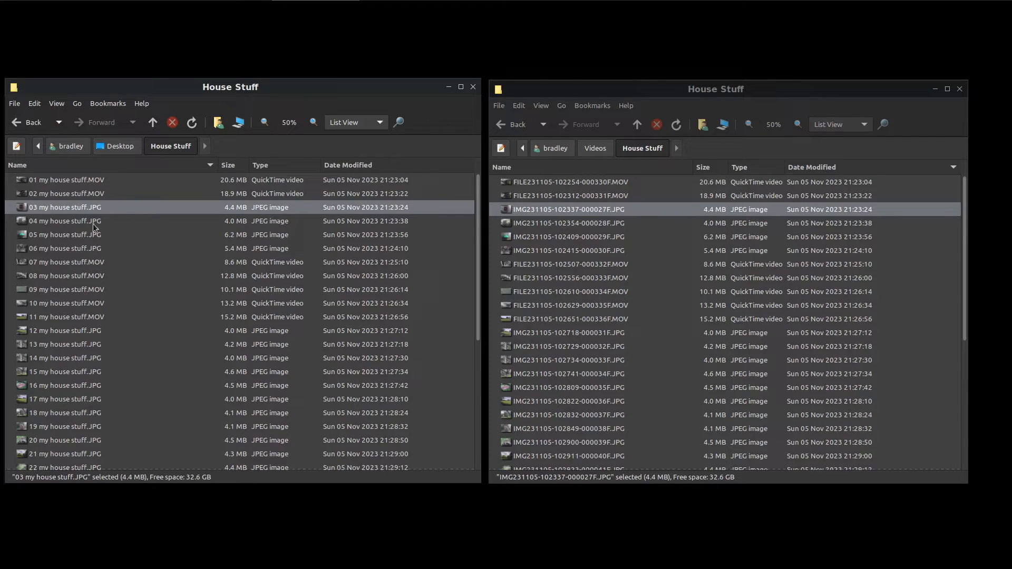
{"action": "scroll", "coordinate": [127, 265], "scroll_direction": "down", "scroll_amount": 2}
{"action": "scroll", "coordinate": [127, 280], "scroll_direction": "down", "scroll_amount": 4}
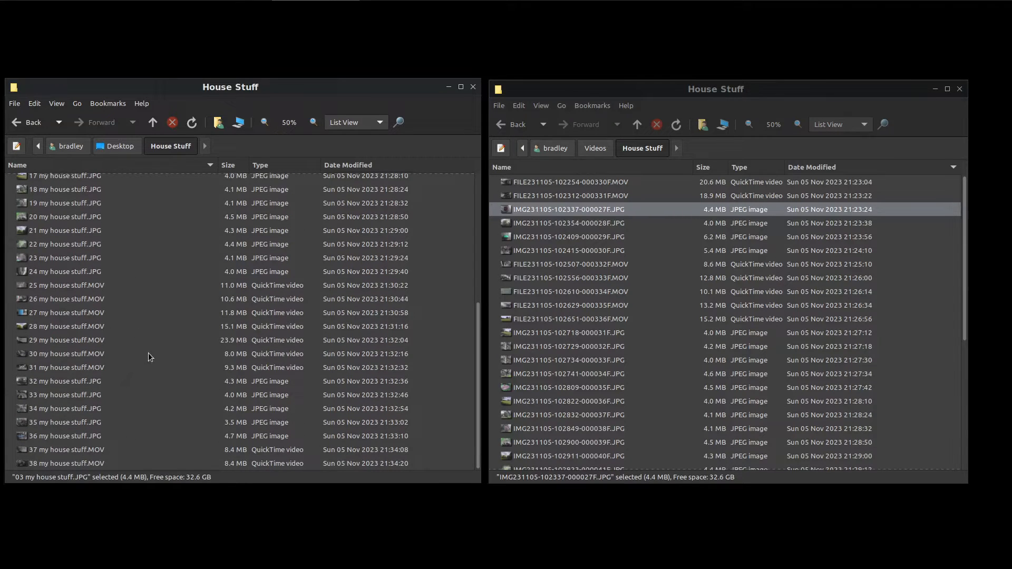
{"action": "scroll", "coordinate": [149, 349], "scroll_direction": "up", "scroll_amount": 5}
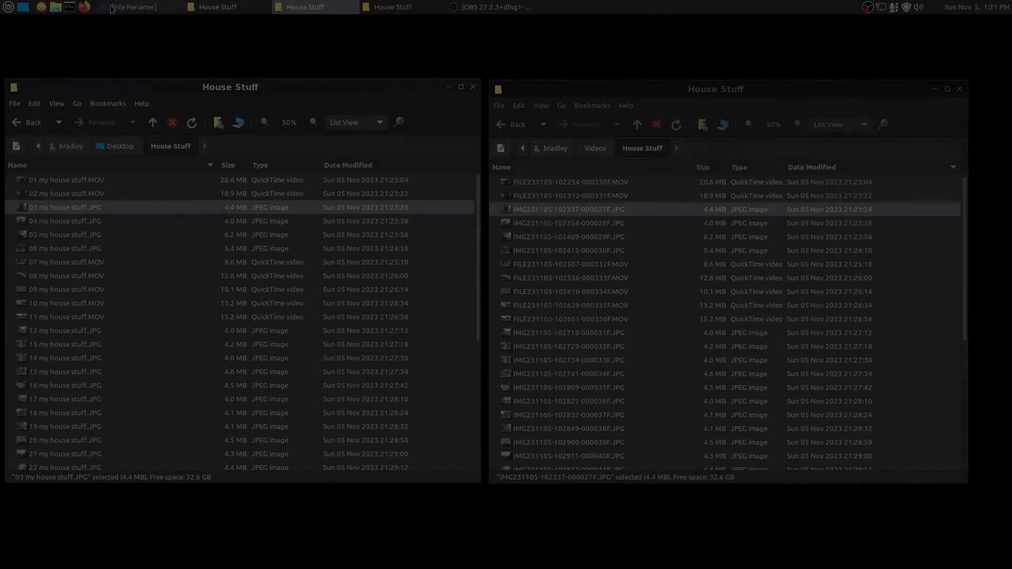
Step: Return to File Renamer, convert all the listed names to title case and rename the files
{"action": "left_click", "coordinate": [112, 8]}
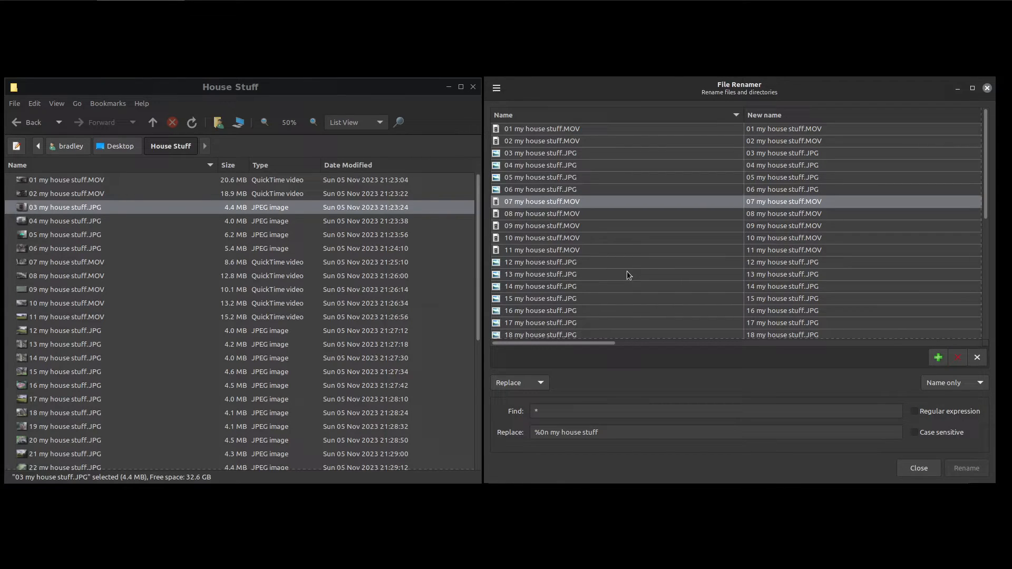
{"action": "left_click", "coordinate": [537, 385]}
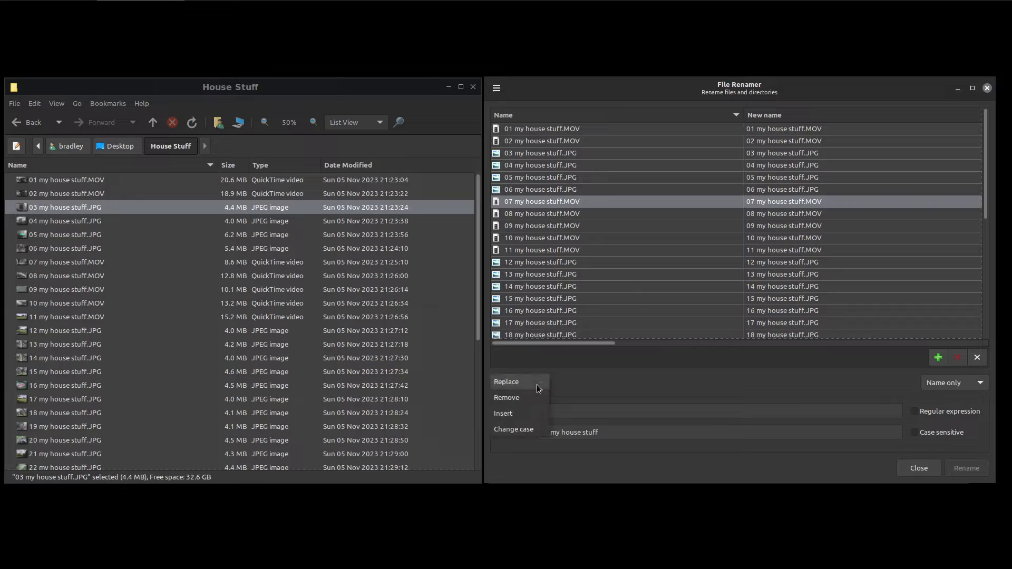
{"action": "left_click", "coordinate": [531, 430]}
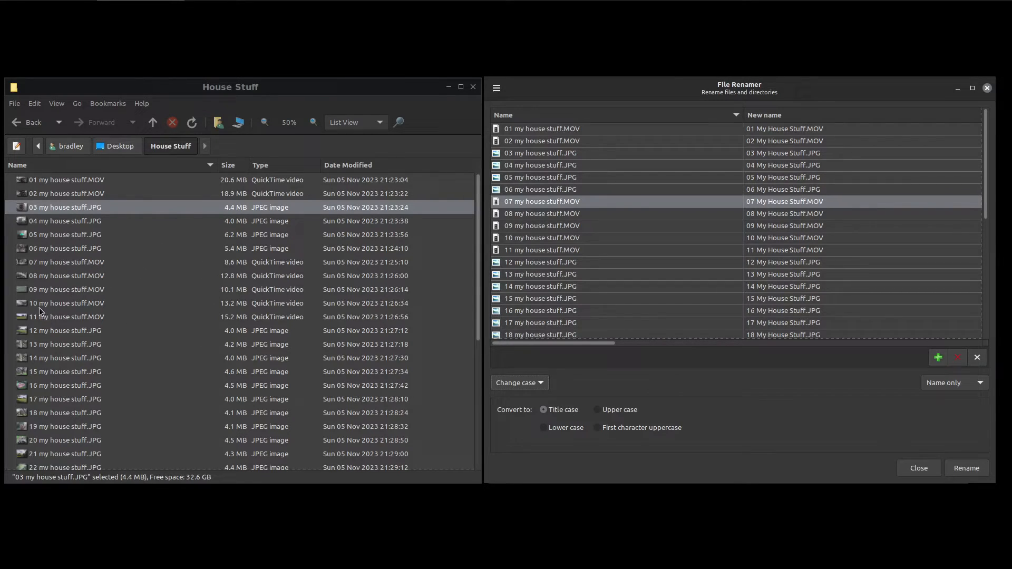
{"action": "left_click", "coordinate": [951, 470]}
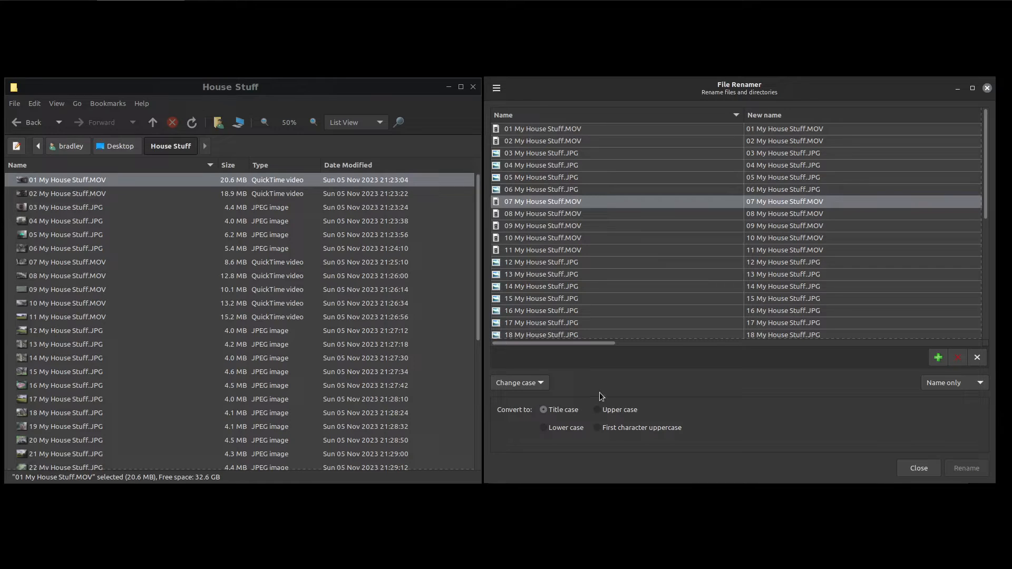
Step: Preview the new names in upper case, lower case and with only the first character uppercase
{"action": "left_click", "coordinate": [624, 409]}
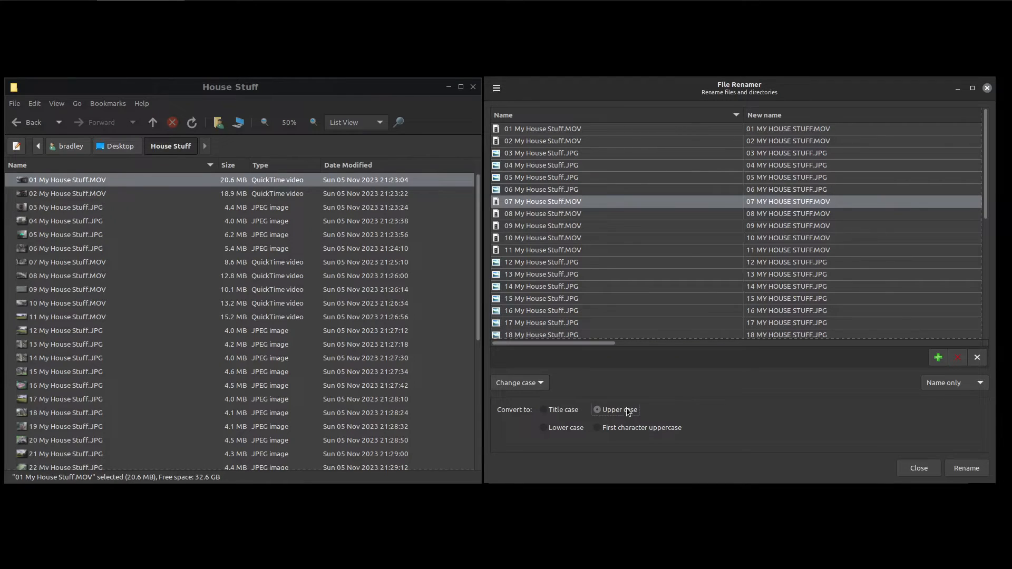
{"action": "left_click", "coordinate": [560, 429]}
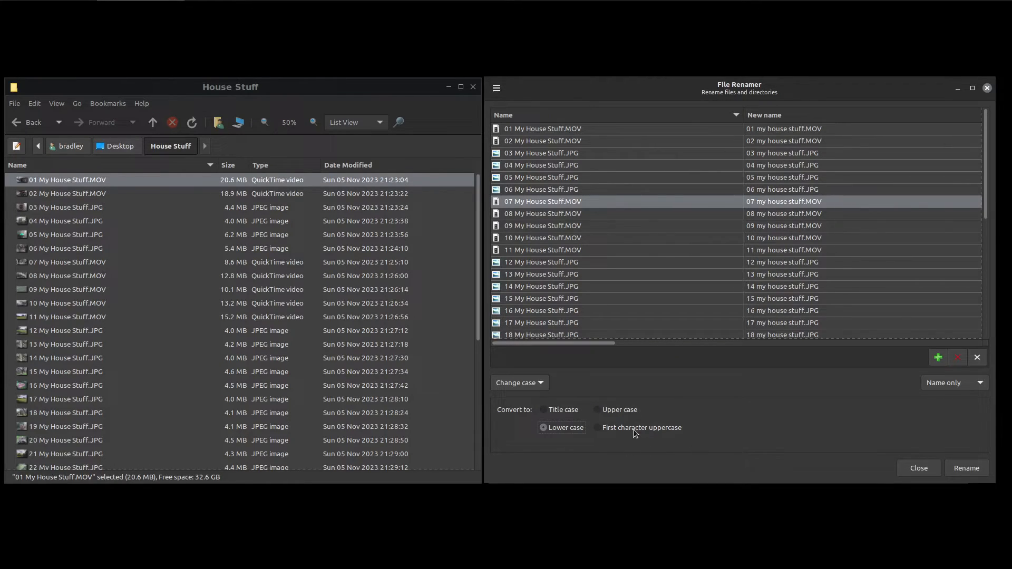
{"action": "left_click", "coordinate": [611, 428]}
Step: Insert "g " with a trailing space at position 1 of every name and rename the files
{"action": "left_click", "coordinate": [541, 385]}
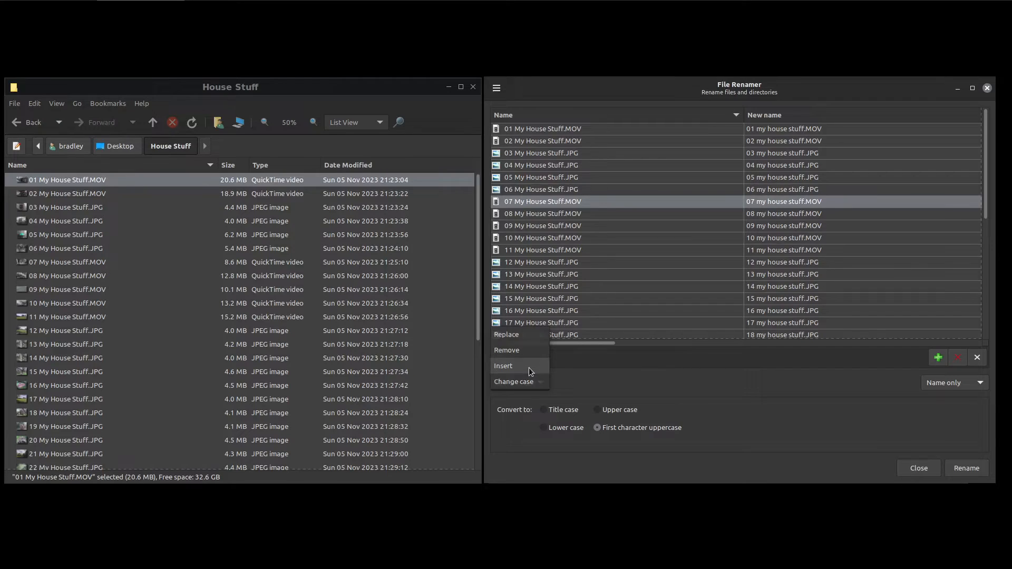
{"action": "left_click", "coordinate": [529, 368]}
{"action": "left_click", "coordinate": [696, 414]}
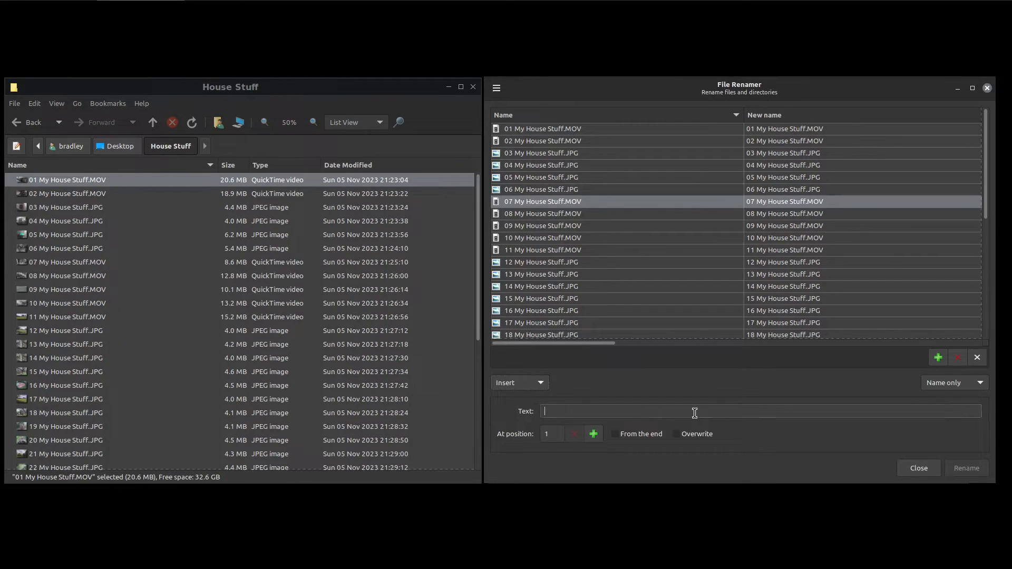
{"action": "type", "text": "g"}
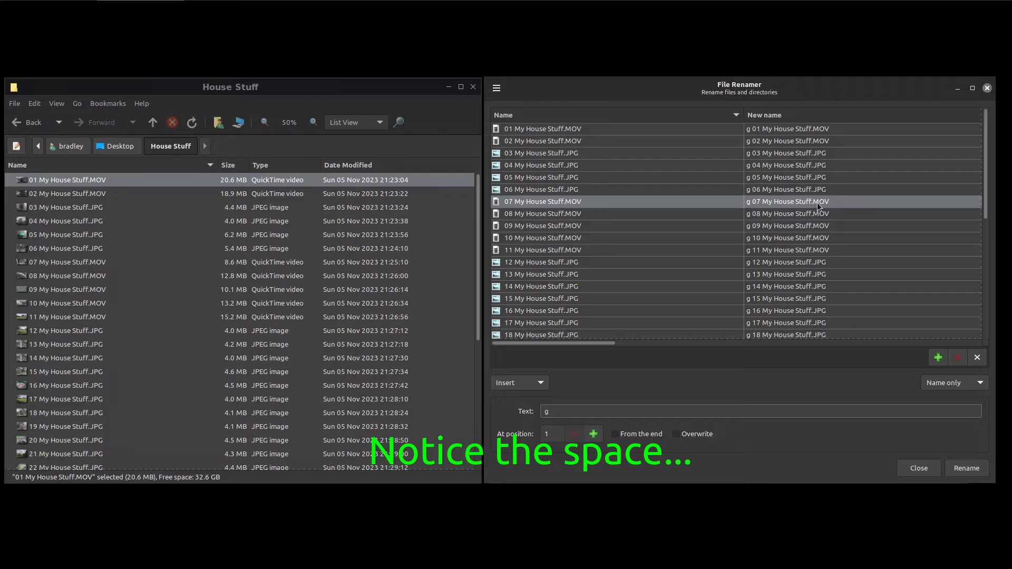
{"action": "left_click", "coordinate": [966, 468]}
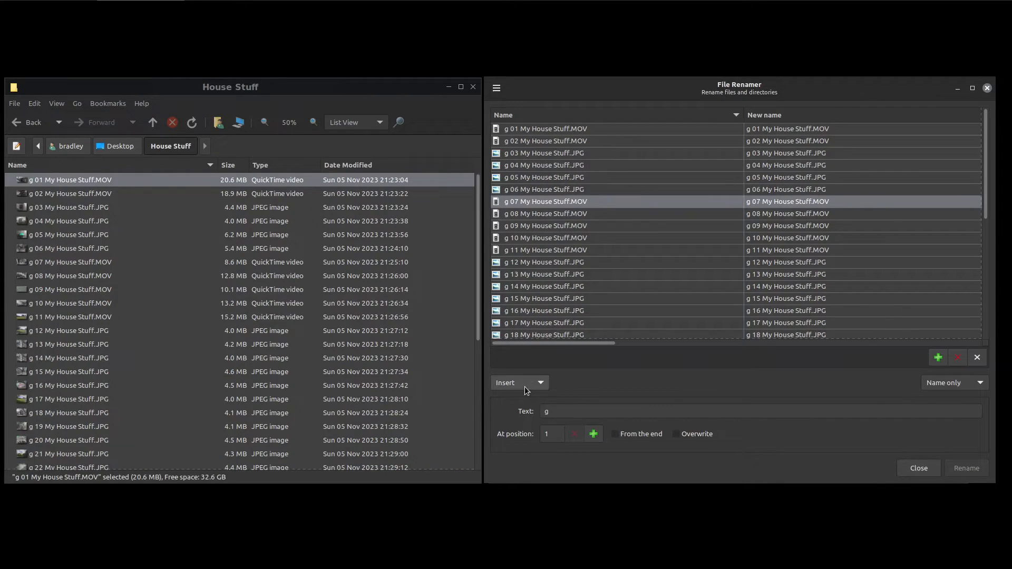
Step: Change the case of the g-prefixed names to title case and rename the files
{"action": "scroll", "coordinate": [524, 385], "scroll_direction": "down", "scroll_amount": 1}
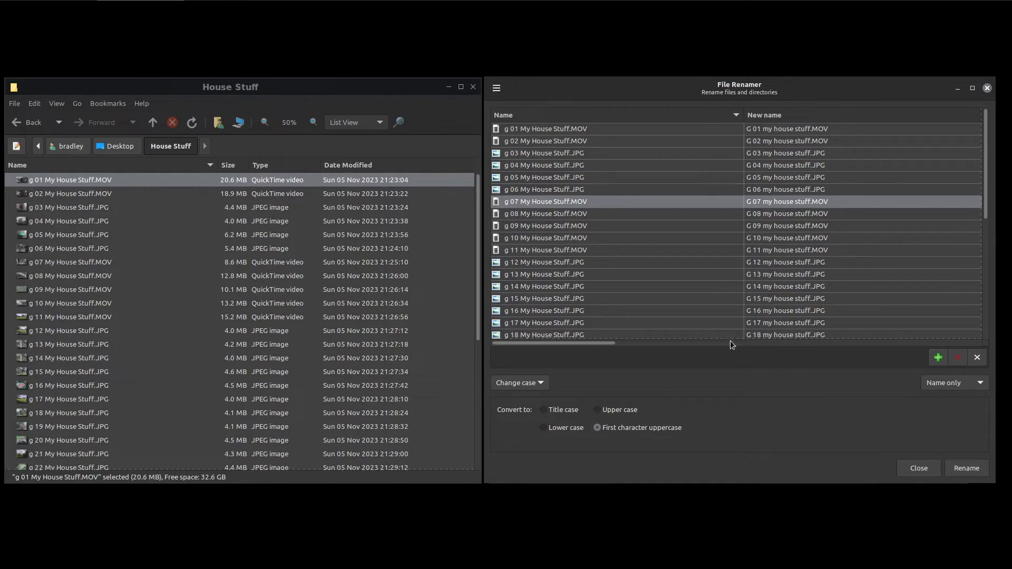
{"action": "left_click", "coordinate": [561, 410]}
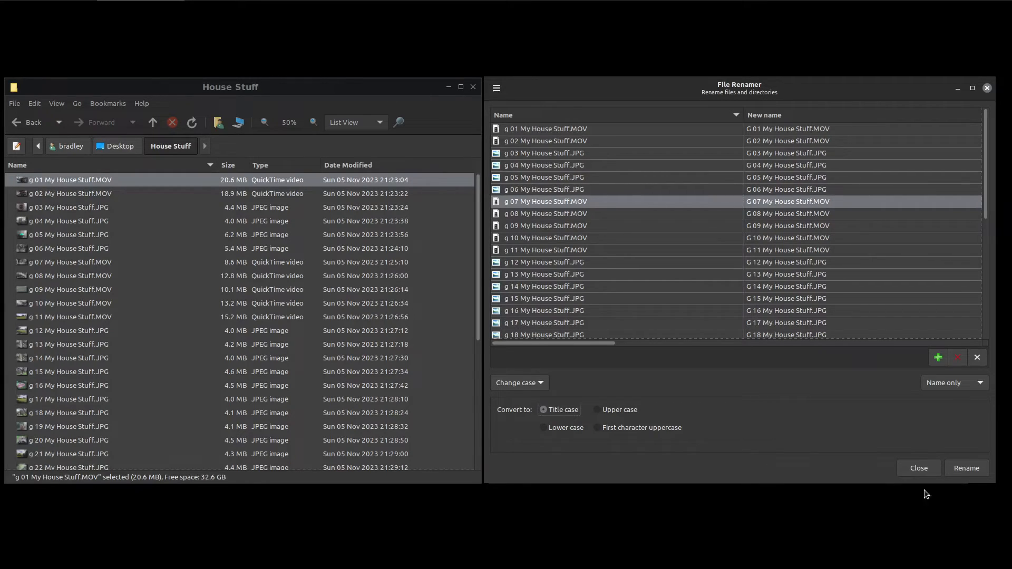
{"action": "left_click", "coordinate": [956, 469]}
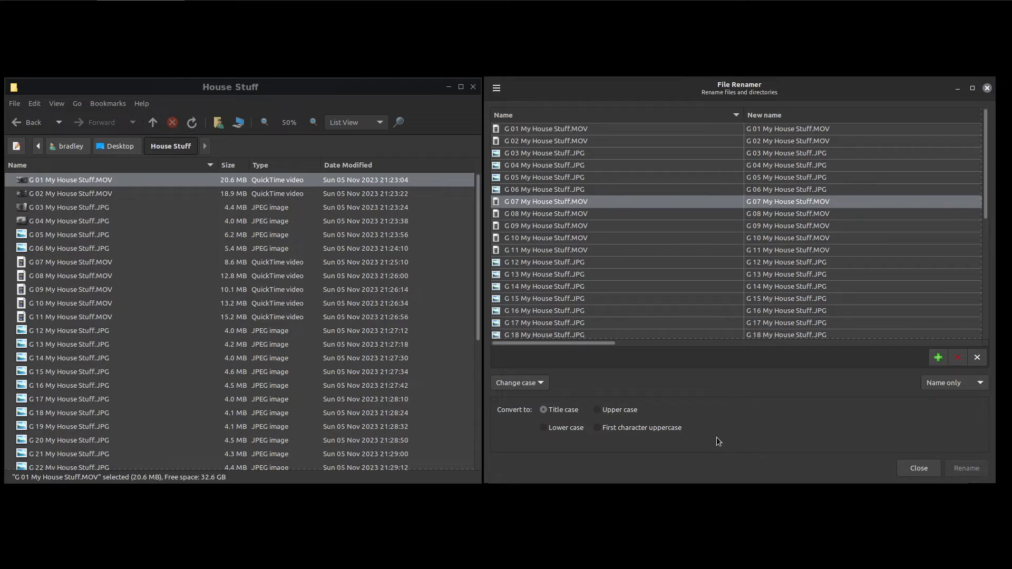
Step: Remove the character from position 1 to position 1 of every name and rename the files
{"action": "scroll", "coordinate": [537, 384], "scroll_direction": "up", "scroll_amount": 2}
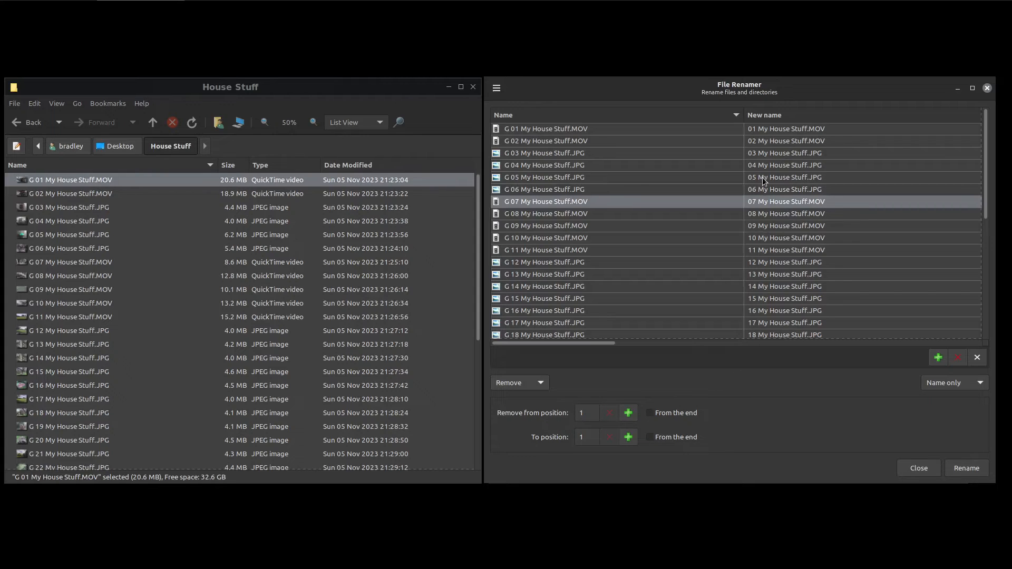
{"action": "left_click", "coordinate": [964, 467]}
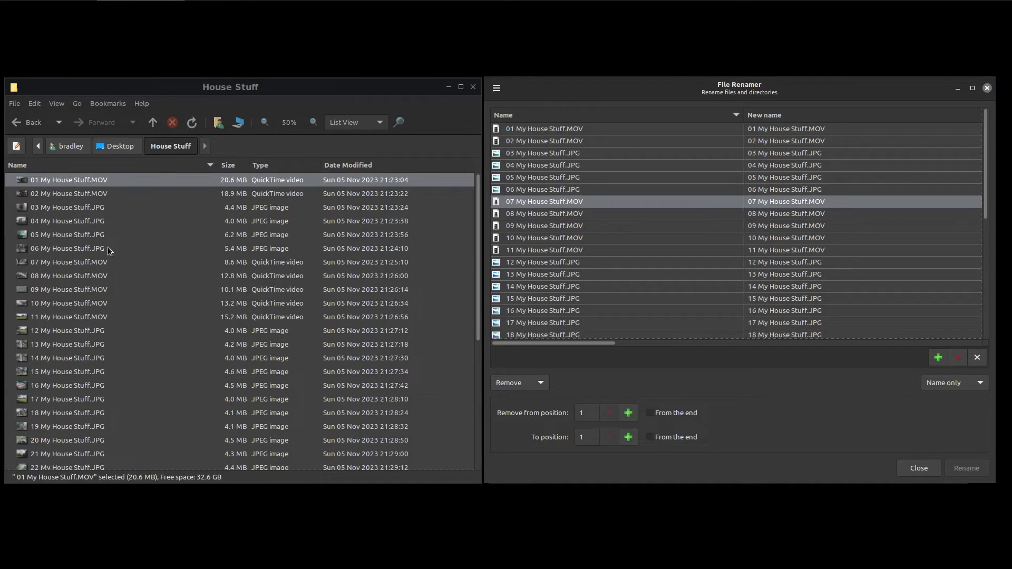
Step: Examine the renamed files throughout the Desktop House Stuff folder, starting and cancelling a single-file rename of the number 31 video
{"action": "left_click", "coordinate": [50, 249]}
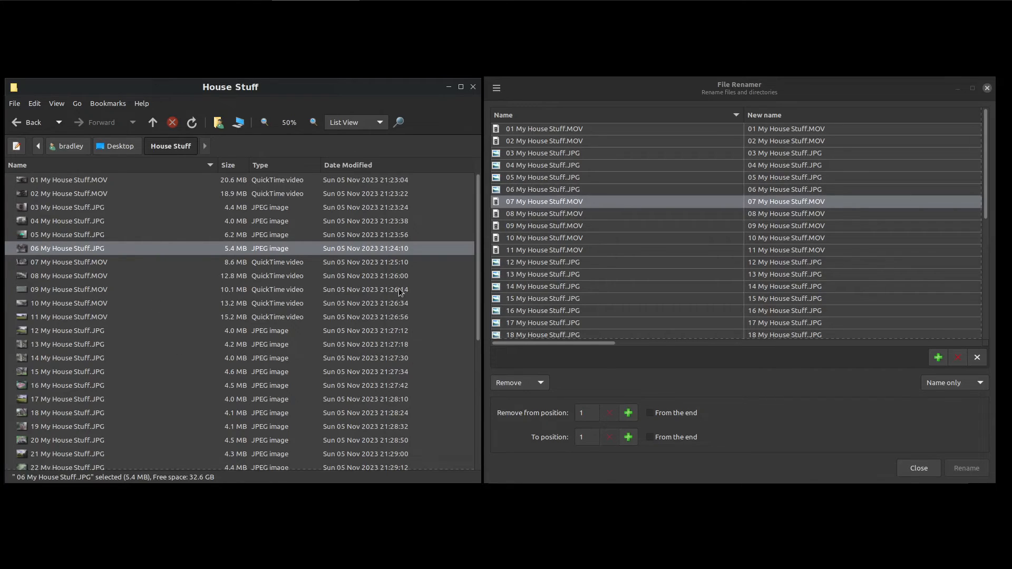
{"action": "scroll", "coordinate": [98, 343], "scroll_direction": "down", "scroll_amount": 5}
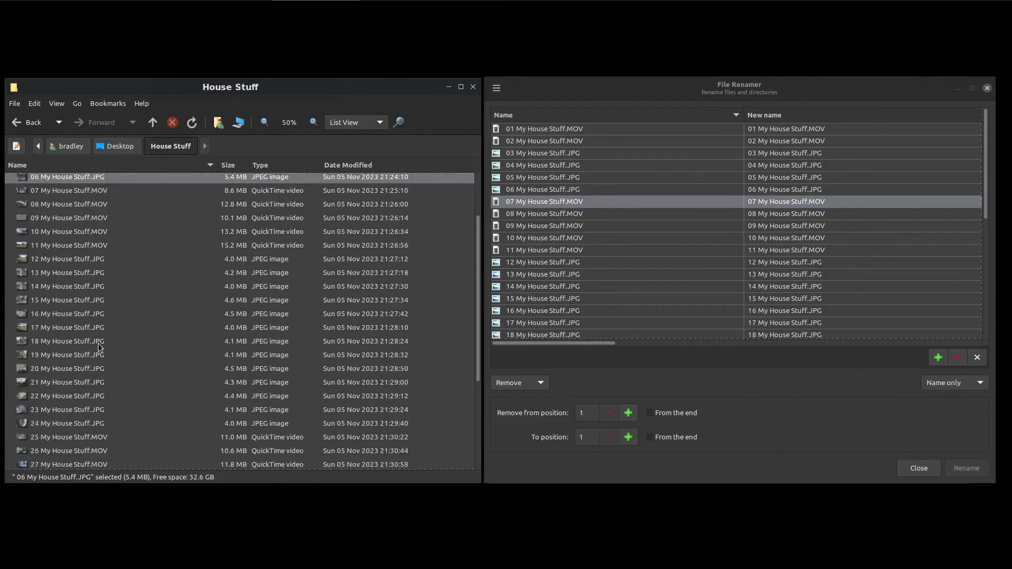
{"action": "left_click", "coordinate": [107, 378]}
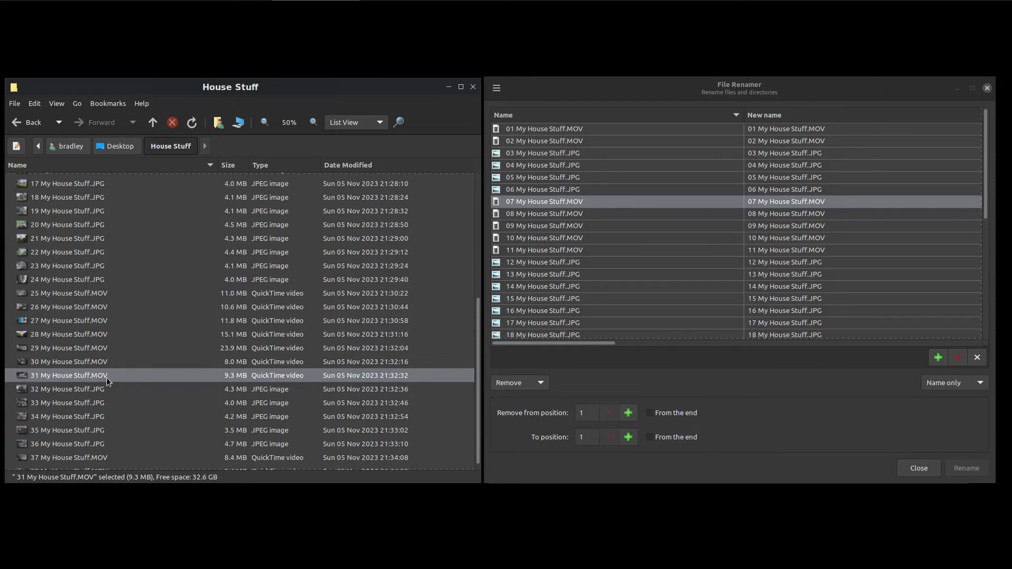
{"action": "right_click", "coordinate": [106, 377]}
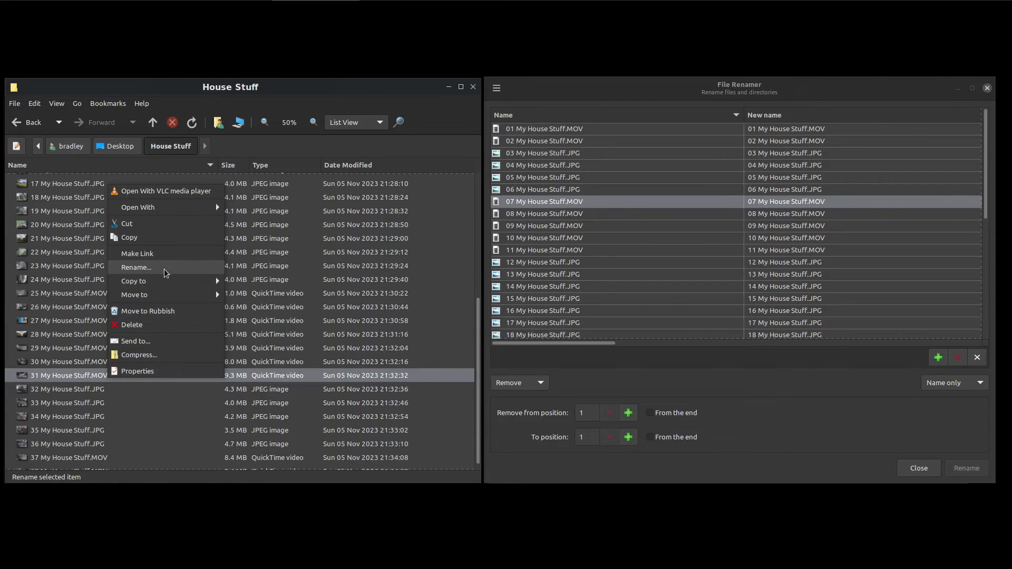
{"action": "key", "text": "Escape"}
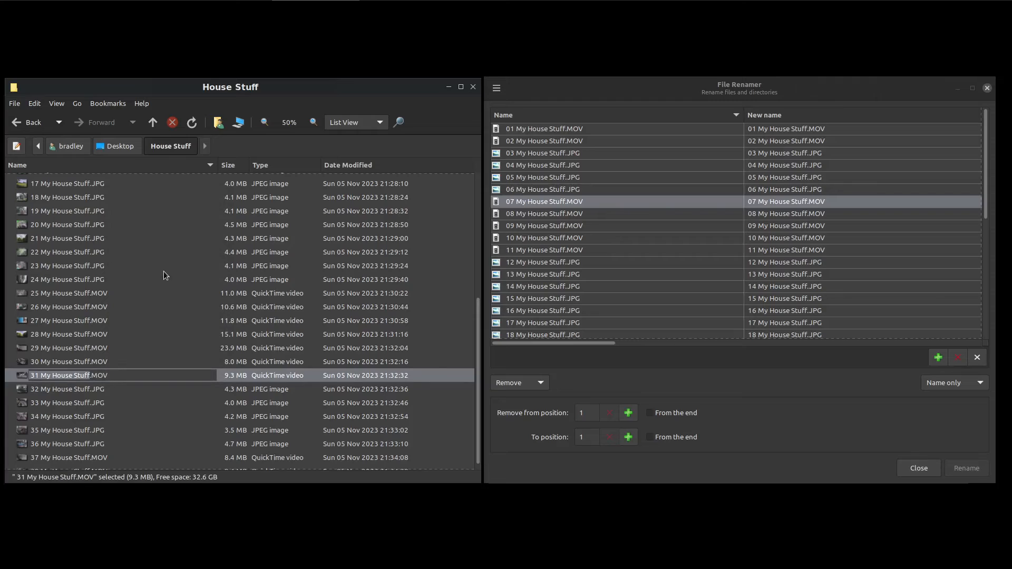
{"action": "left_click", "coordinate": [164, 310]}
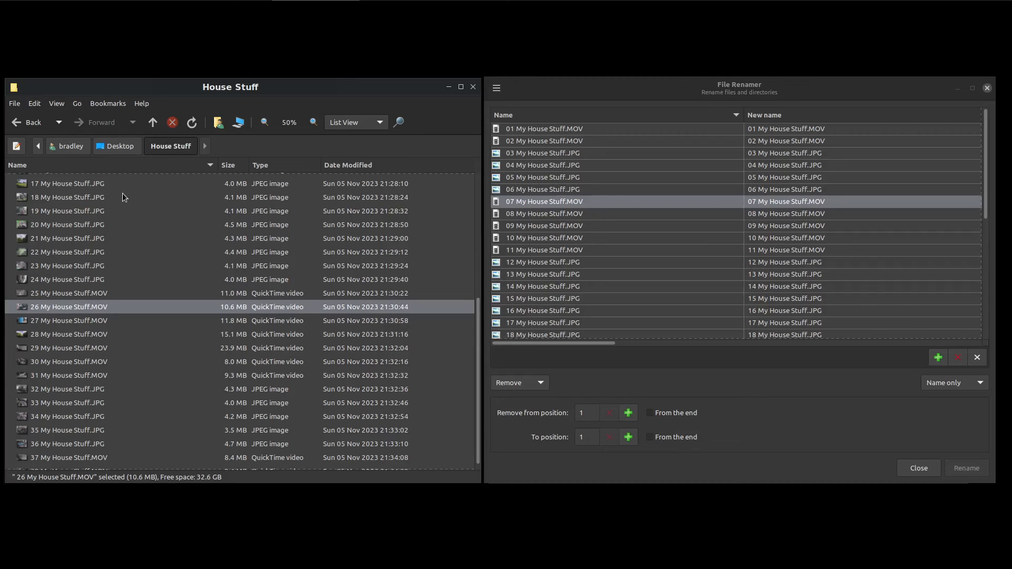
{"action": "scroll", "coordinate": [112, 211], "scroll_direction": "up", "scroll_amount": 5}
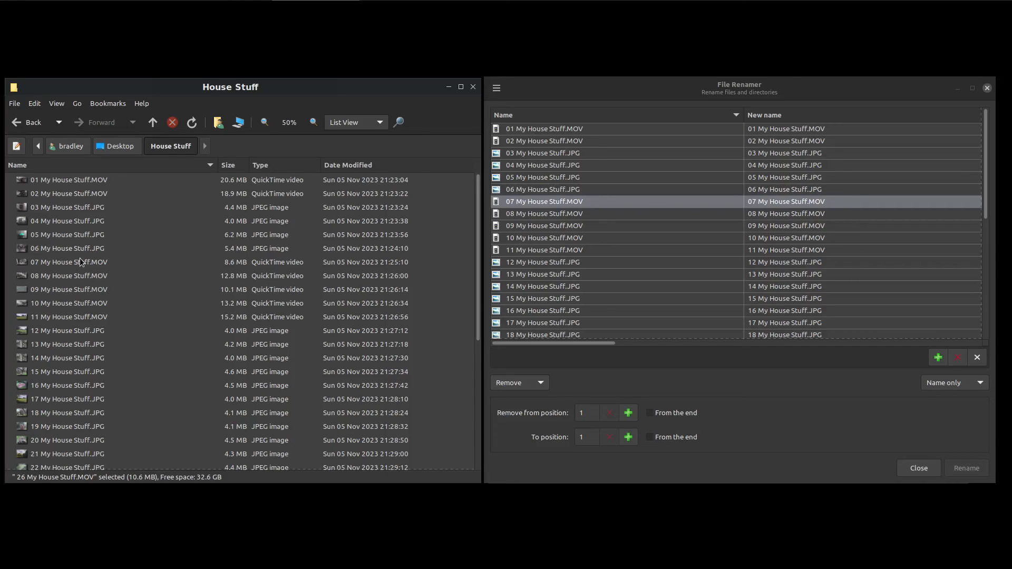
Step: Minimize File Renamer and examine the original names in the Videos copy, selecting the first video and the first image together
{"action": "left_click", "coordinate": [957, 88]}
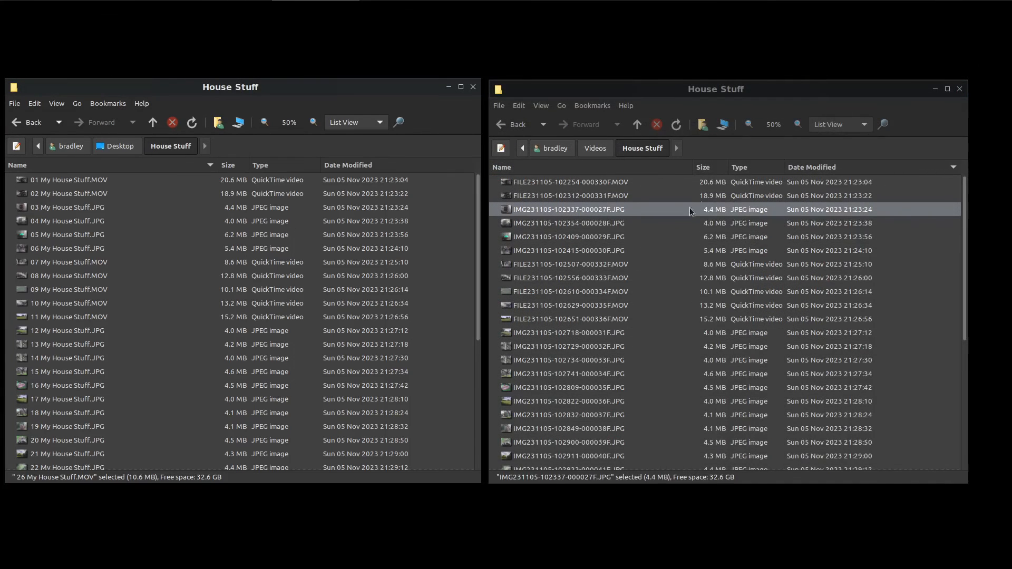
{"action": "left_click", "coordinate": [601, 241]}
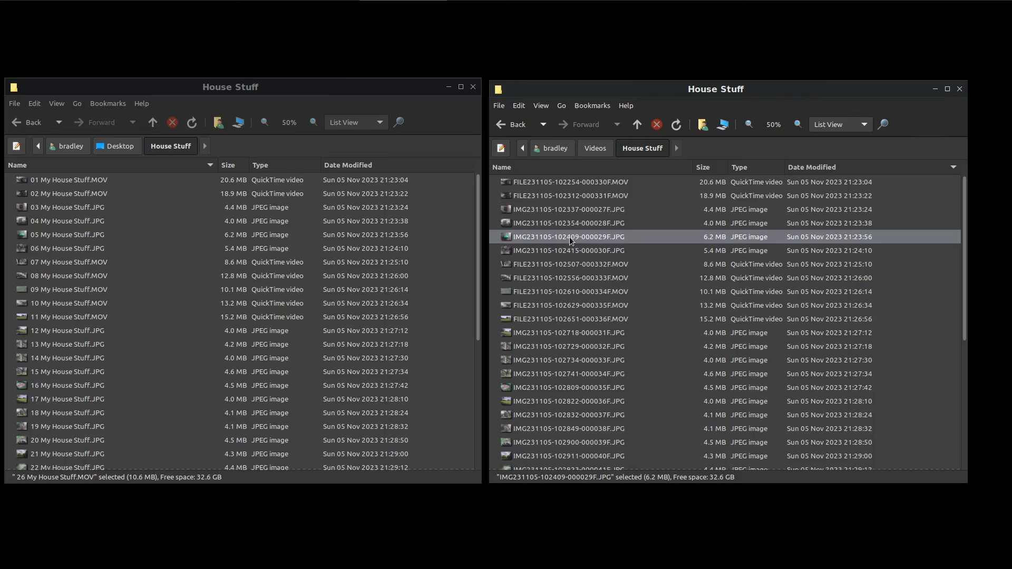
{"action": "left_click", "coordinate": [575, 181]}
{"action": "left_click", "coordinate": [562, 209]}
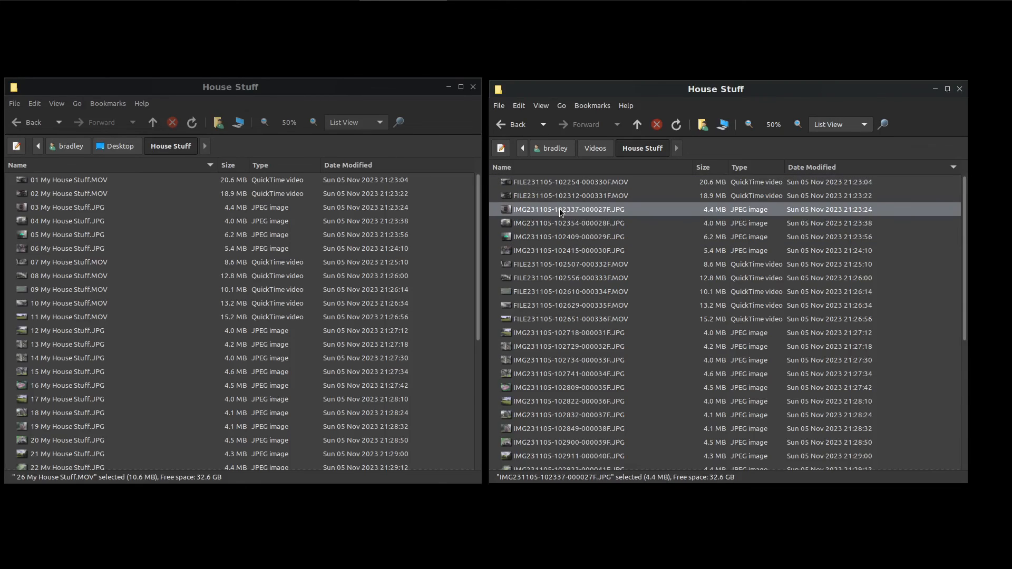
{"action": "left_click", "coordinate": [565, 186], "text": "ctrl"}
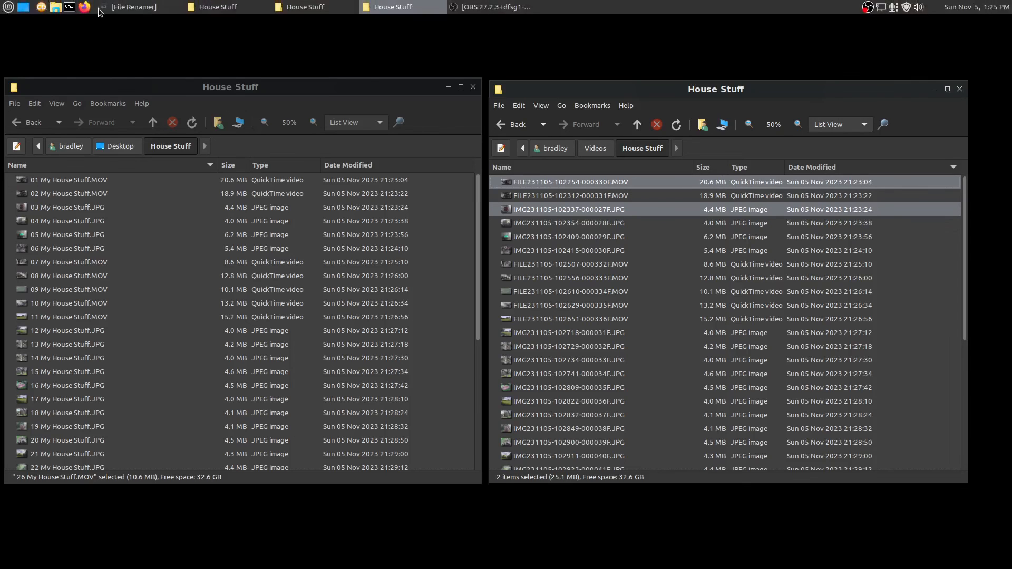
Step: Return to File Renamer and review its Replace, Remove, Insert and Change case modes
{"action": "left_click", "coordinate": [131, 6]}
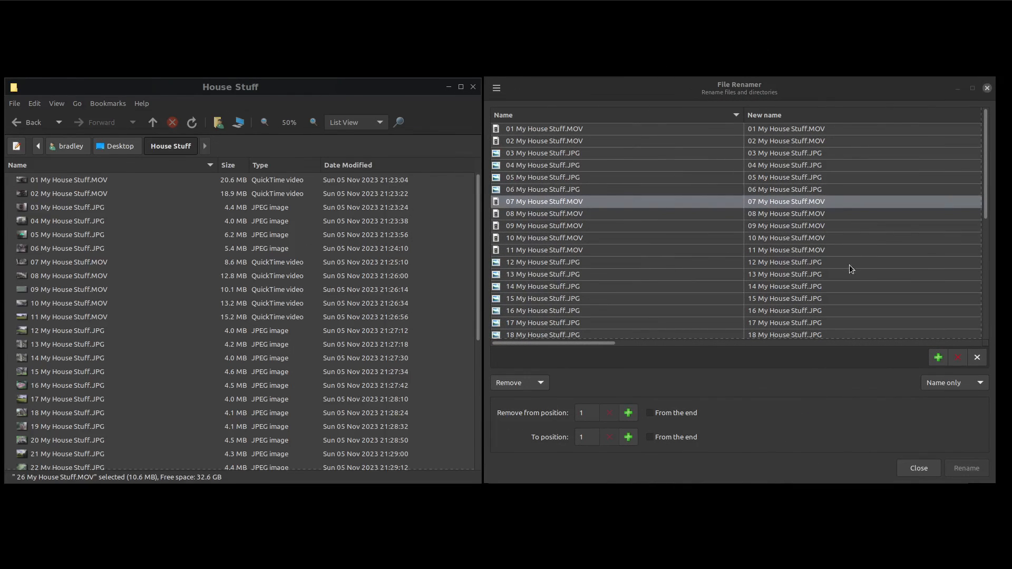
{"action": "scroll", "coordinate": [533, 376], "scroll_direction": "up", "scroll_amount": 1}
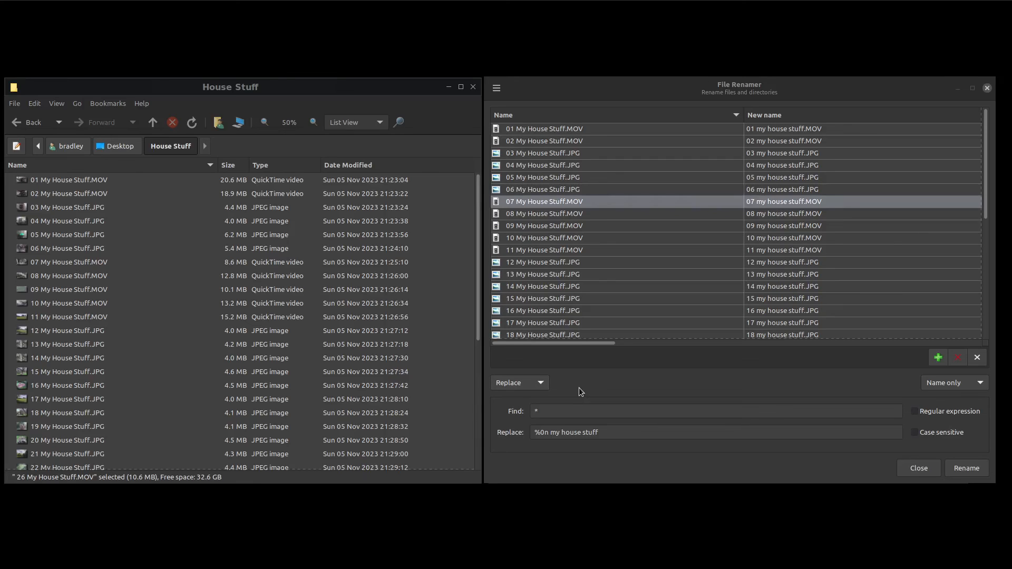
{"action": "scroll", "coordinate": [545, 384], "scroll_direction": "down", "scroll_amount": 1}
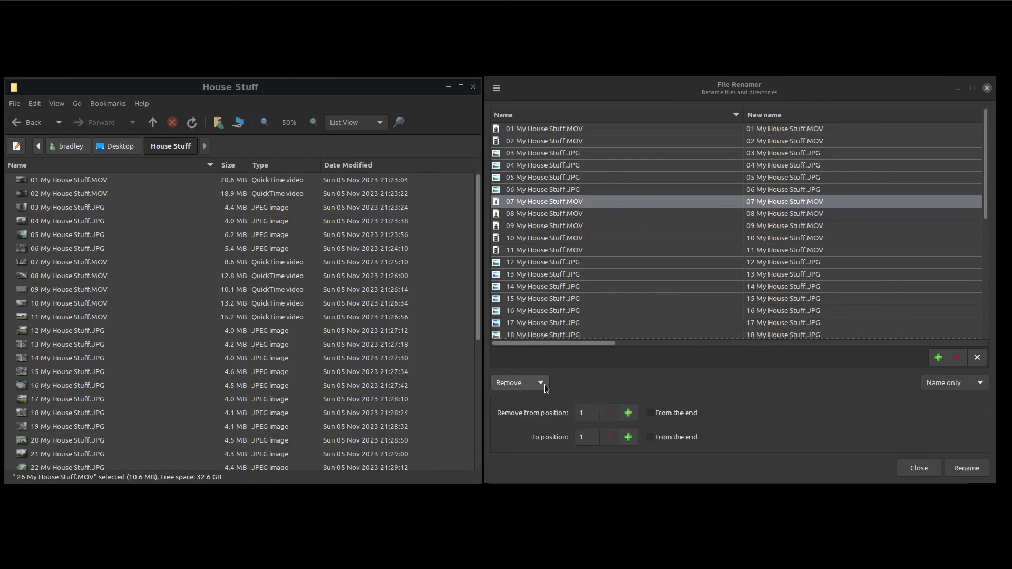
{"action": "scroll", "coordinate": [545, 385], "scroll_direction": "down", "scroll_amount": 1}
{"action": "scroll", "coordinate": [545, 384], "scroll_direction": "down", "scroll_amount": 1}
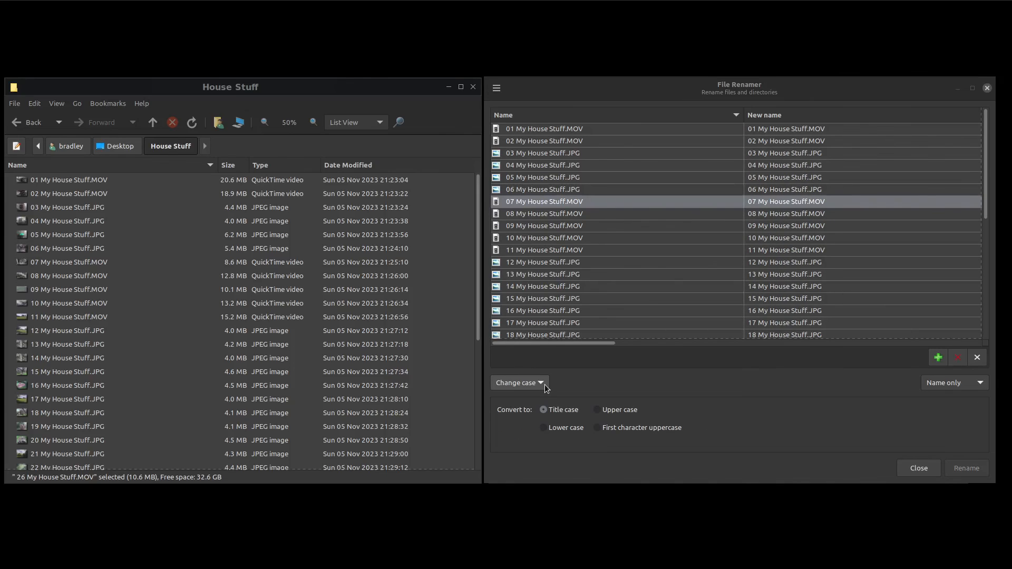
{"action": "scroll", "coordinate": [545, 384], "scroll_direction": "up", "scroll_amount": 1}
{"action": "scroll", "coordinate": [545, 384], "scroll_direction": "down", "scroll_amount": 1}
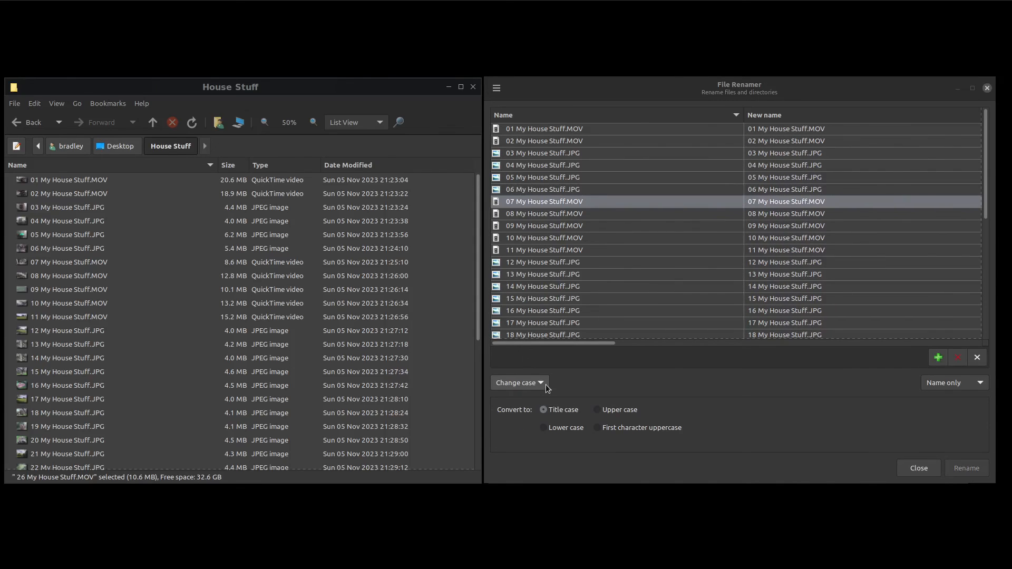